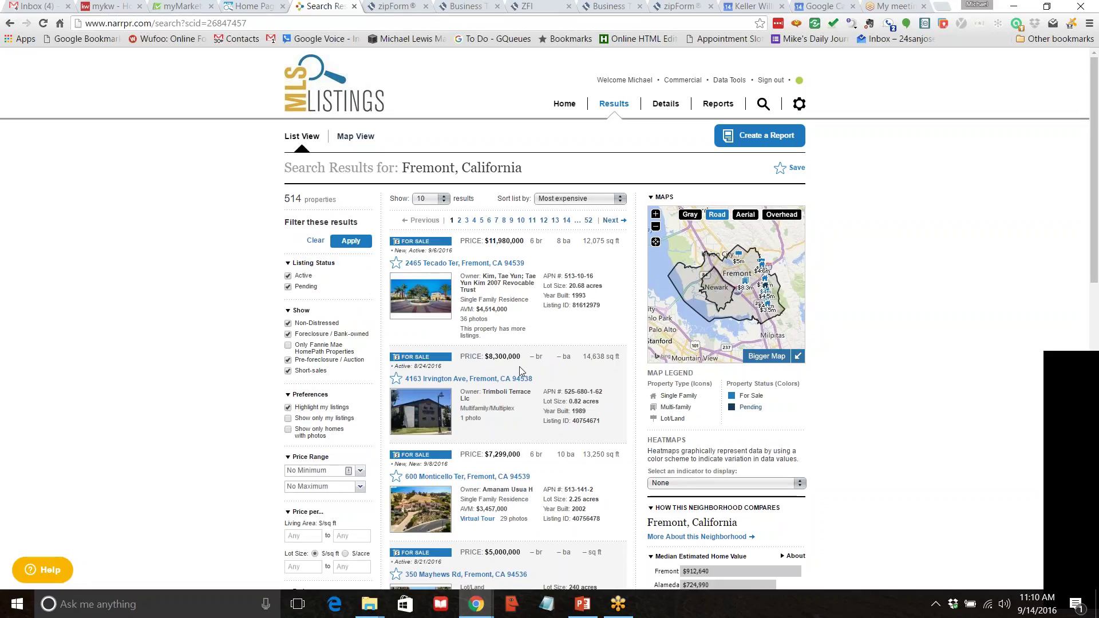
{"action": "scroll", "coordinate": [520, 369], "scroll_direction": "down", "scroll_amount": 2}
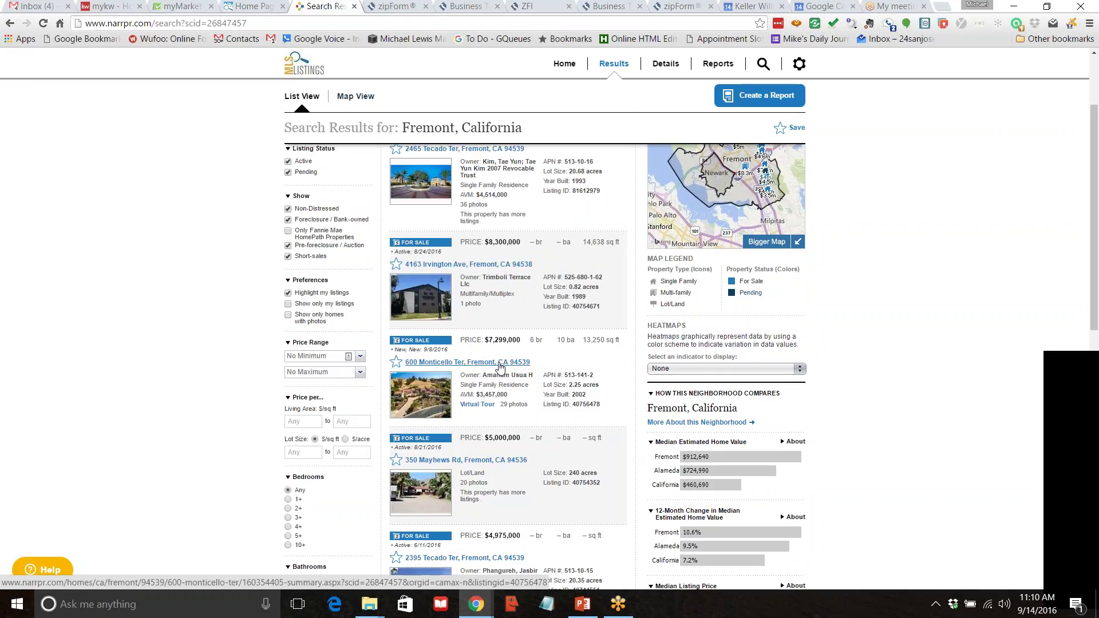
{"action": "scroll", "coordinate": [499, 366], "scroll_direction": "down", "scroll_amount": 7}
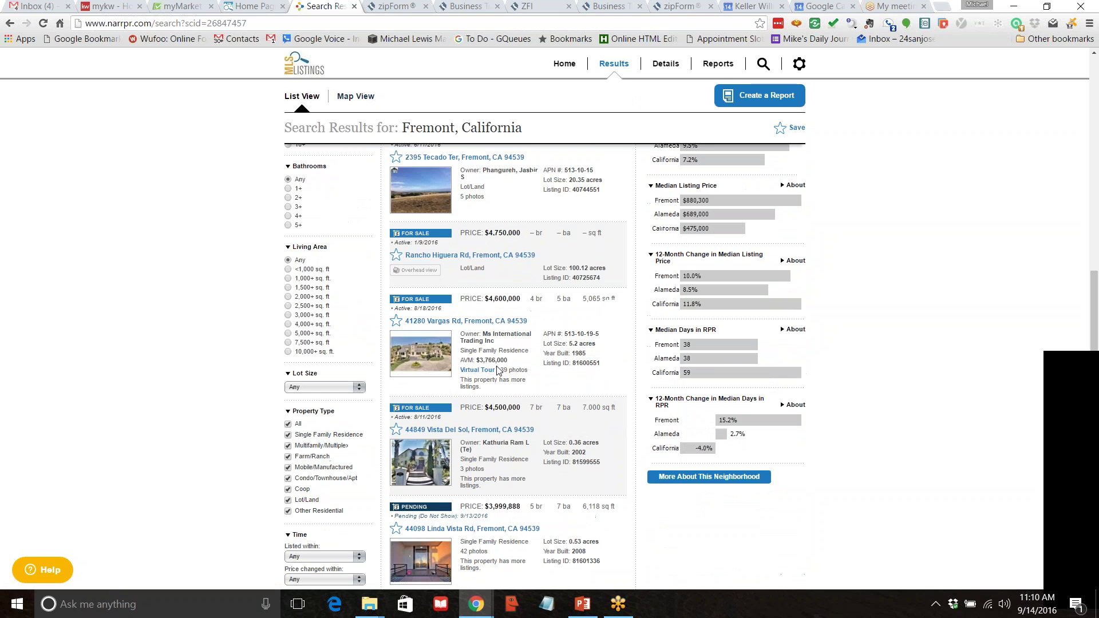
{"action": "scroll", "coordinate": [493, 371], "scroll_direction": "up", "scroll_amount": 7}
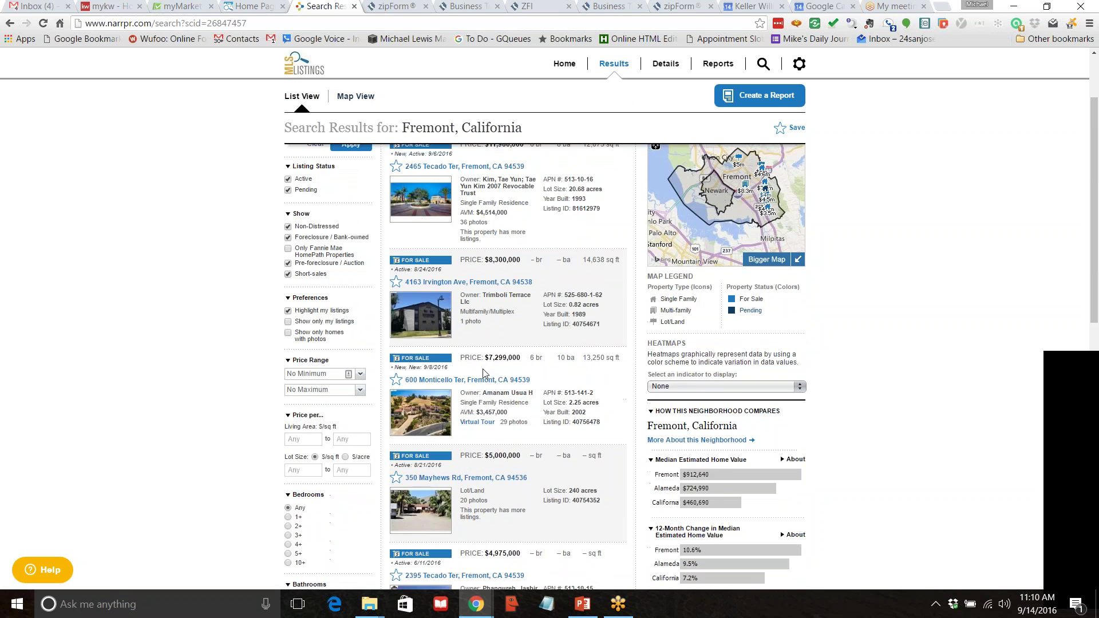
{"action": "scroll", "coordinate": [482, 372], "scroll_direction": "down", "scroll_amount": 6}
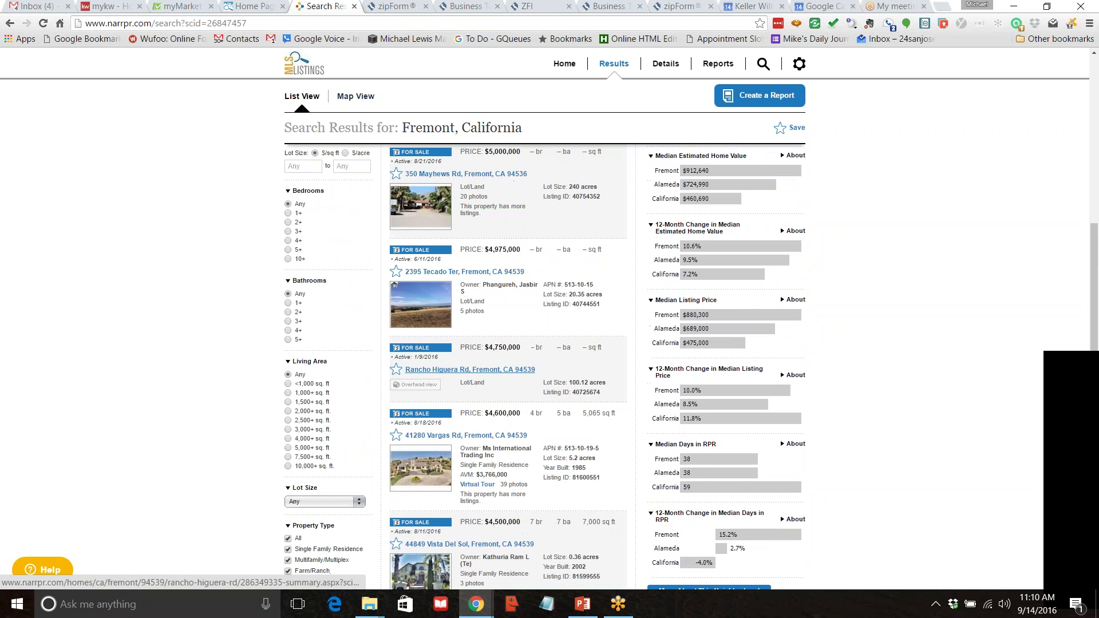
{"action": "scroll", "coordinate": [490, 399], "scroll_direction": "down", "scroll_amount": 5}
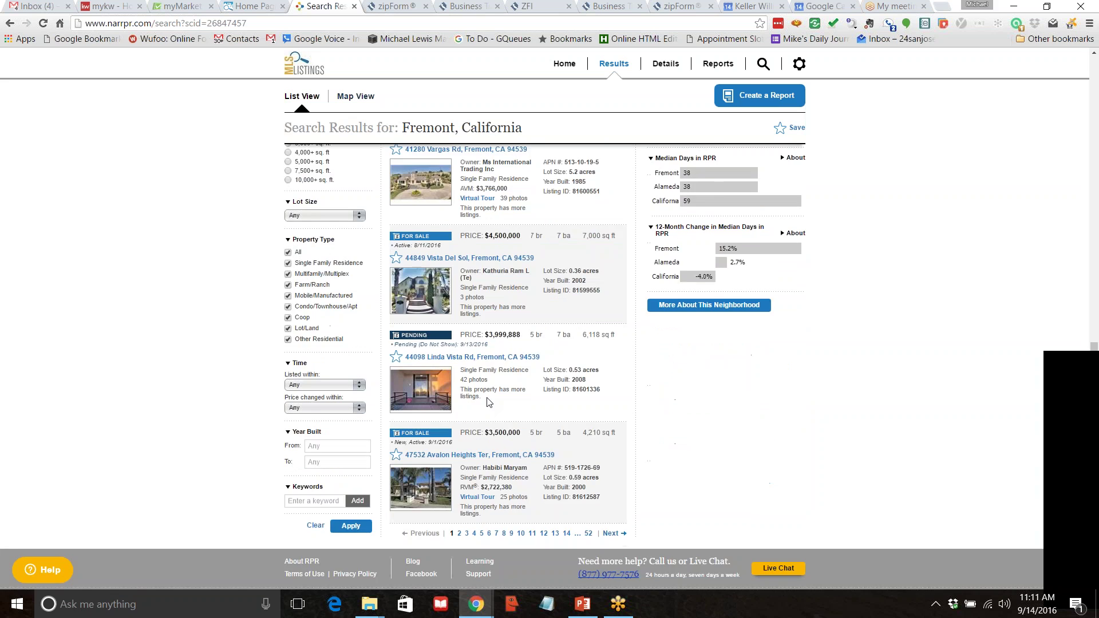
{"action": "scroll", "coordinate": [488, 399], "scroll_direction": "up", "scroll_amount": 10}
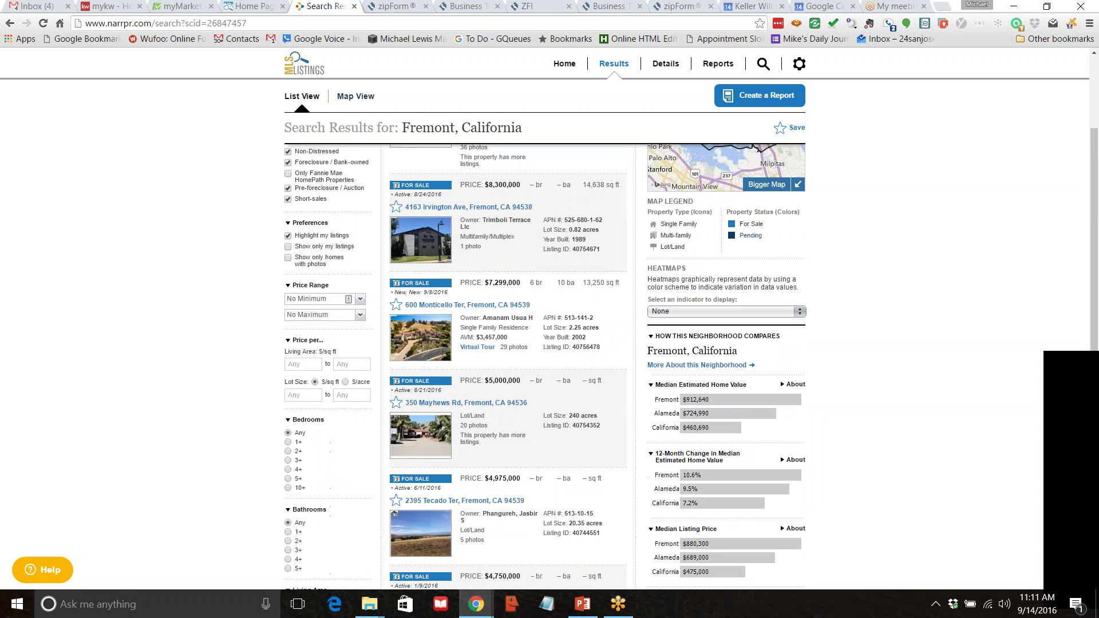
{"action": "scroll", "coordinate": [377, 312], "scroll_direction": "up", "scroll_amount": 1}
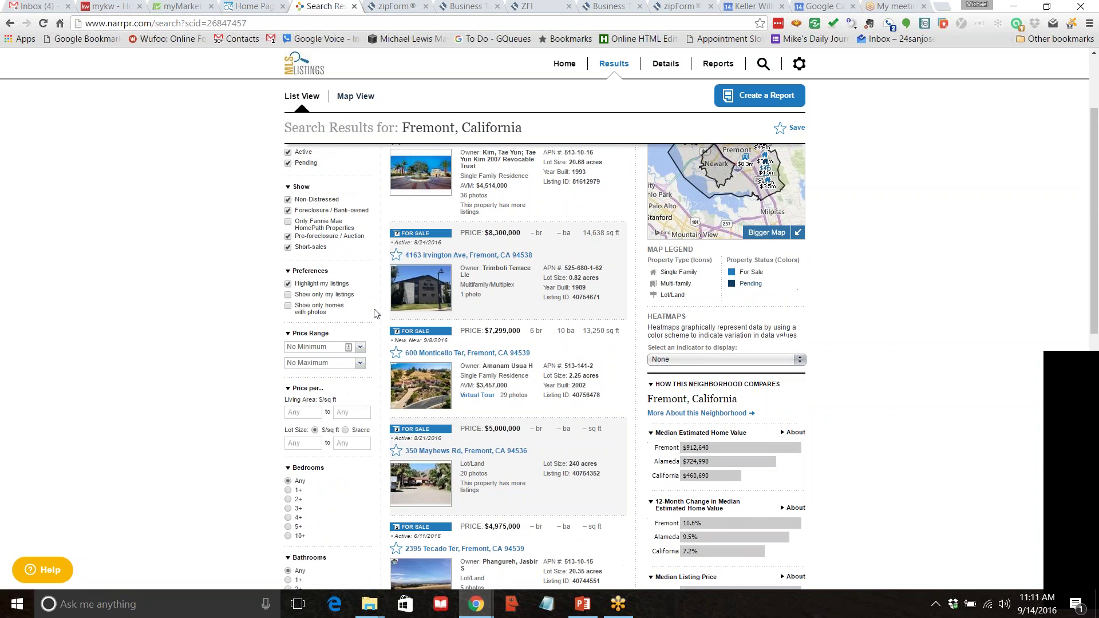
Set the Fremont price range maximum to $900,000 and apply the filter.
{"action": "left_click", "coordinate": [360, 373]}
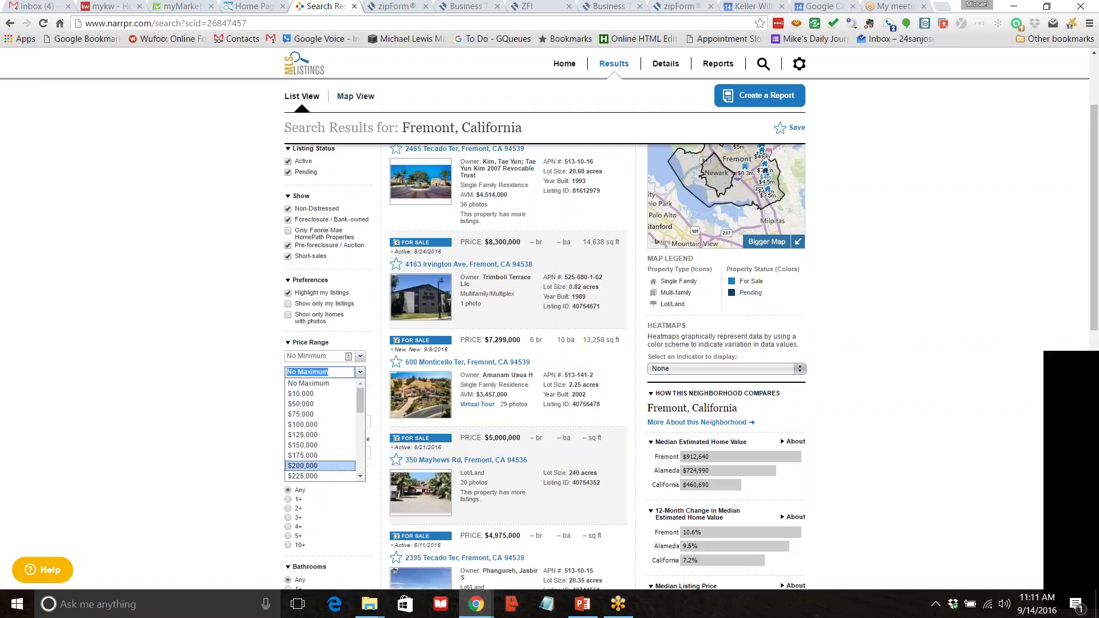
{"action": "scroll", "coordinate": [320, 435], "scroll_direction": "down", "scroll_amount": 4}
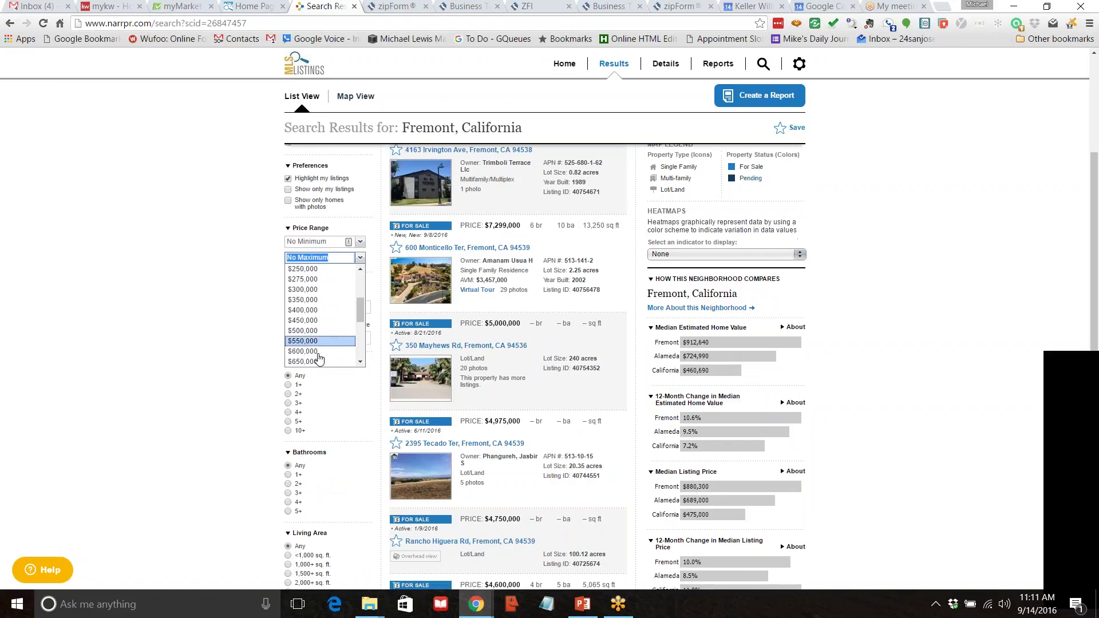
{"action": "scroll", "coordinate": [321, 356], "scroll_direction": "down", "scroll_amount": 1}
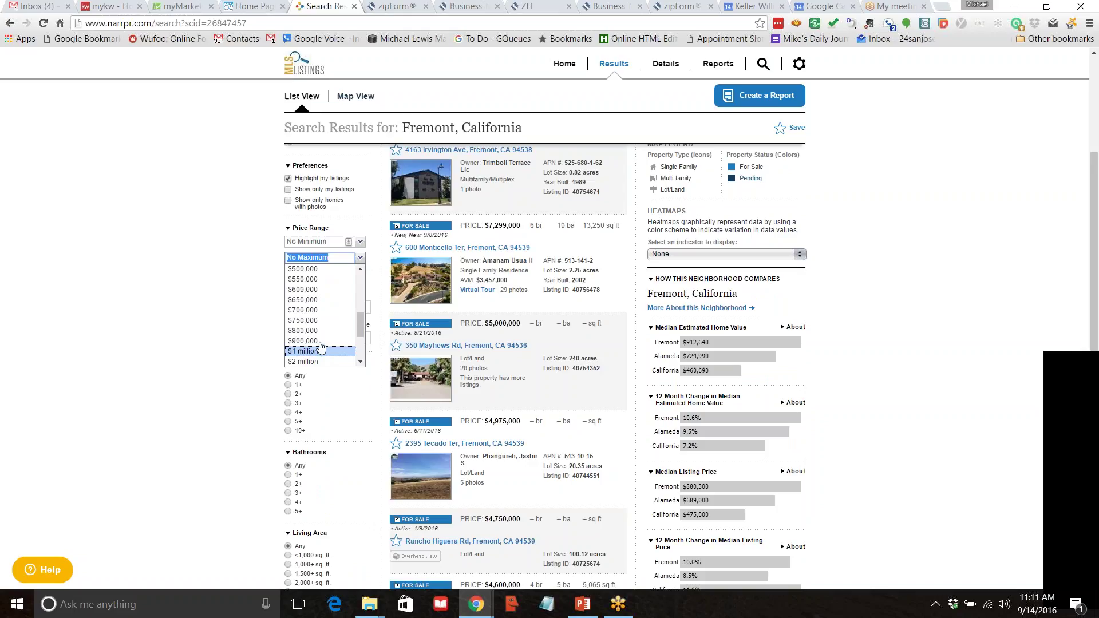
{"action": "left_click", "coordinate": [322, 341]}
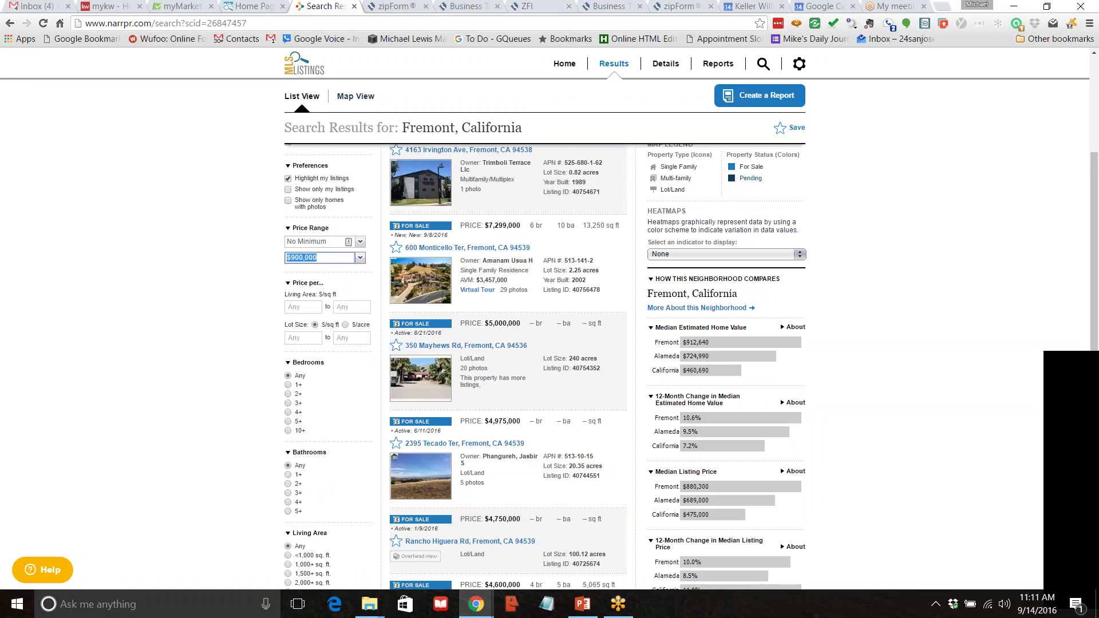
{"action": "scroll", "coordinate": [160, 245], "scroll_direction": "down", "scroll_amount": 8}
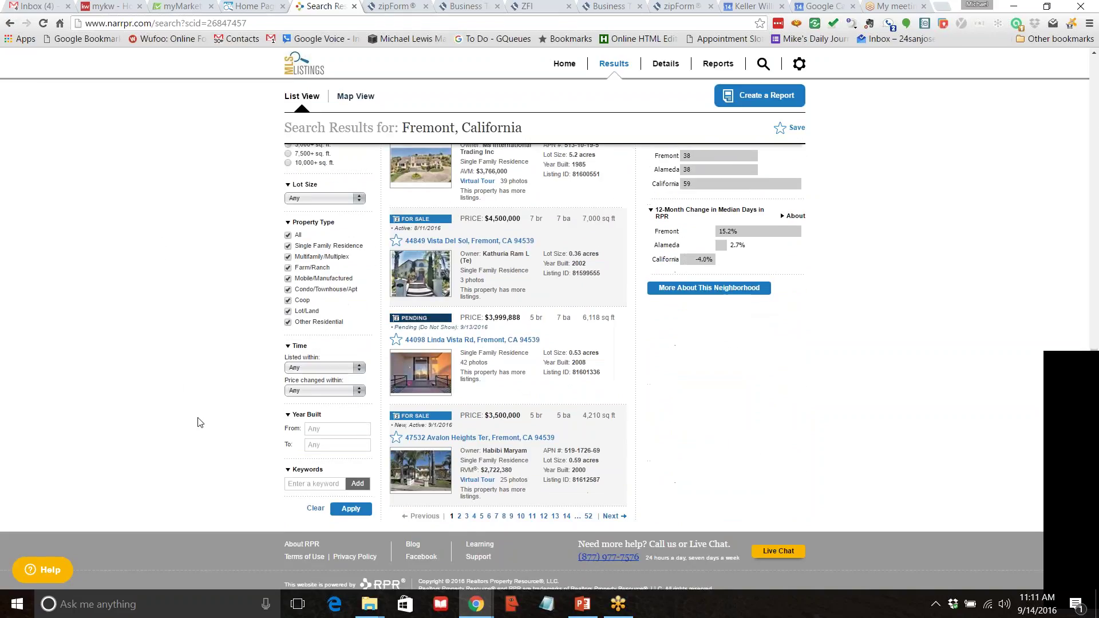
{"action": "left_click", "coordinate": [351, 497]}
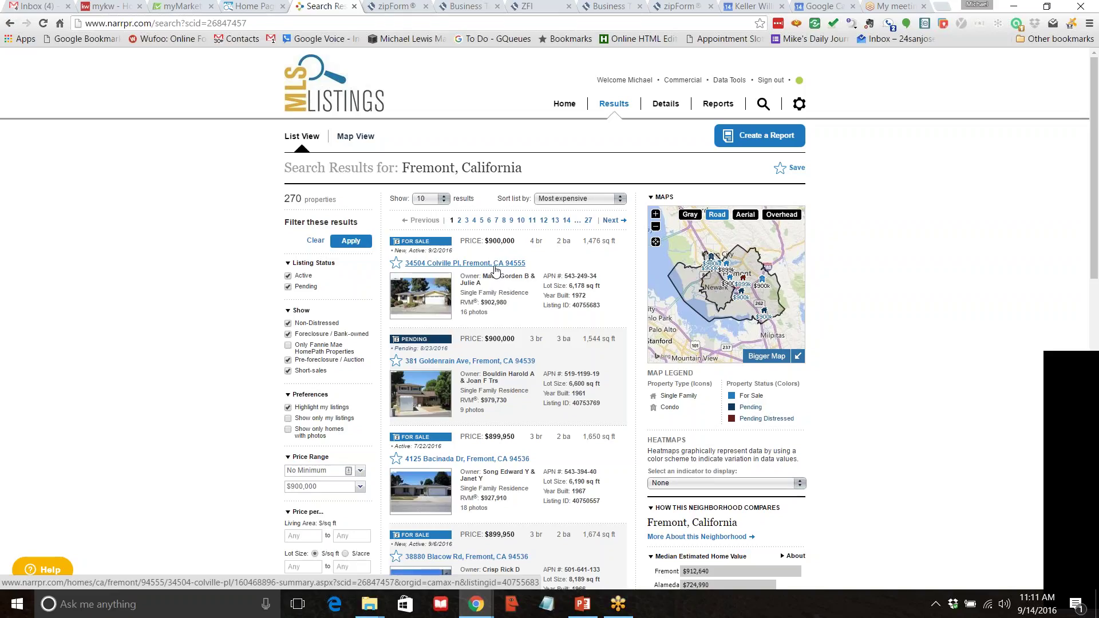
{"action": "left_click", "coordinate": [495, 269]}
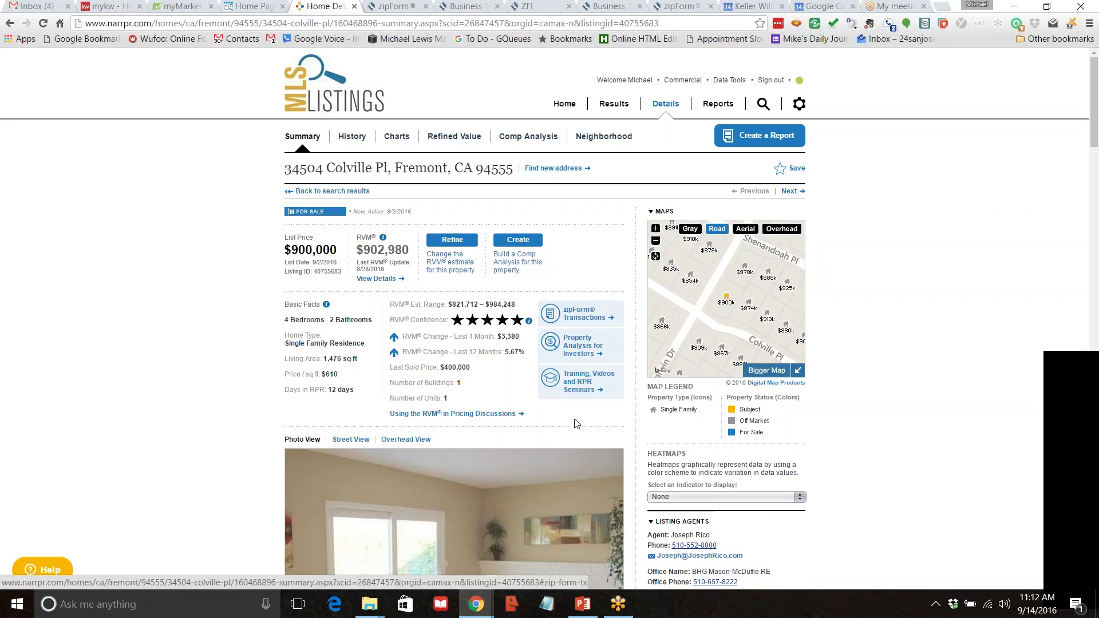
{"action": "left_click", "coordinate": [571, 319]}
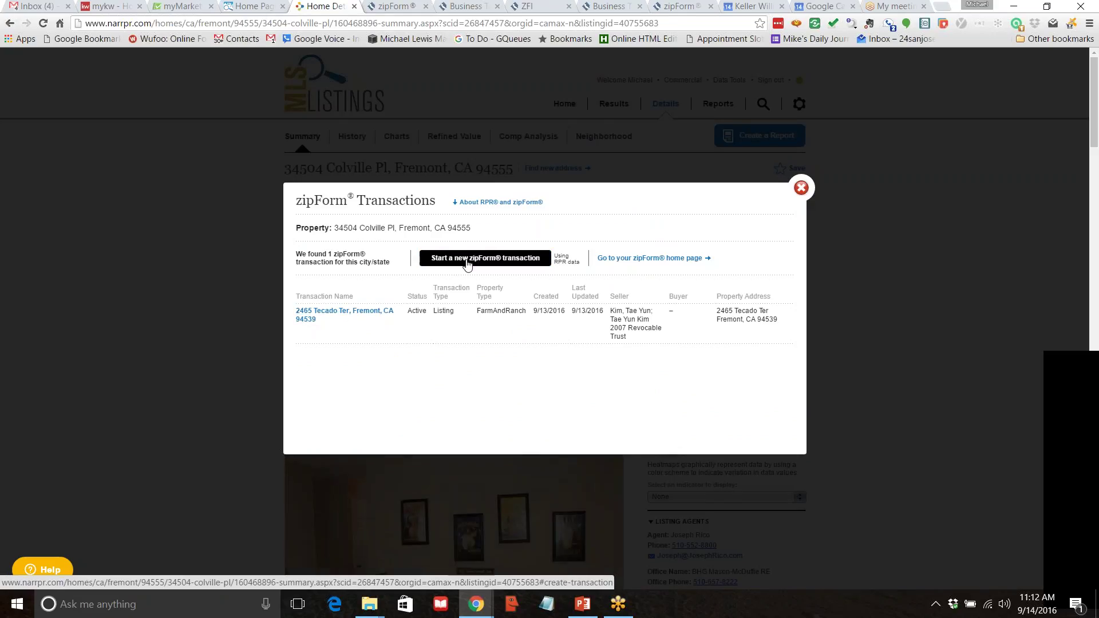
{"action": "left_click", "coordinate": [495, 263]}
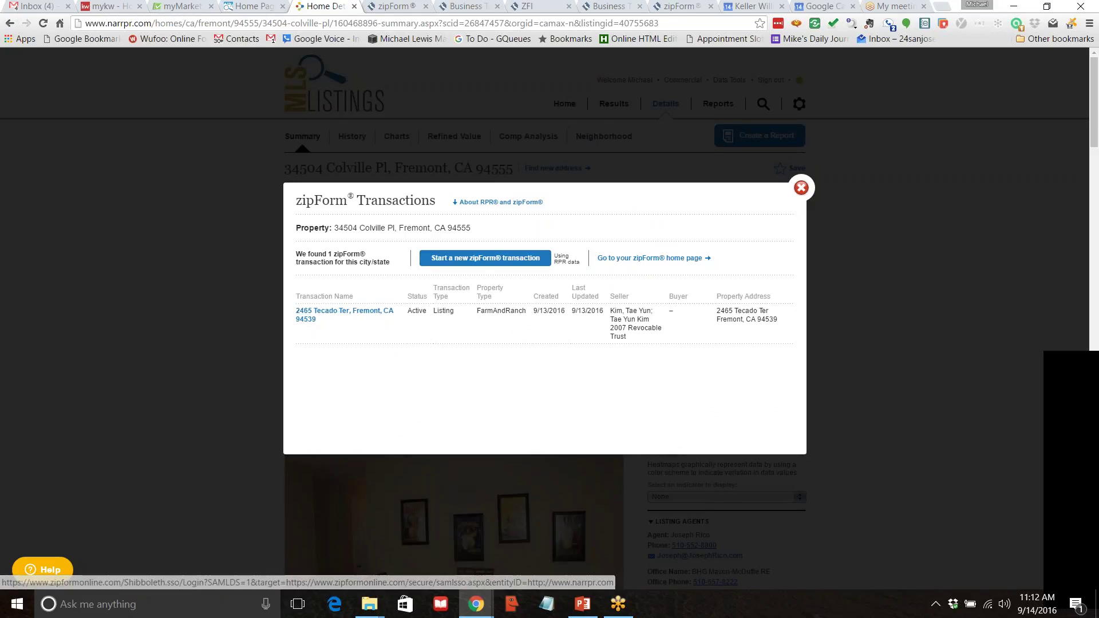
{"action": "left_click", "coordinate": [490, 264]}
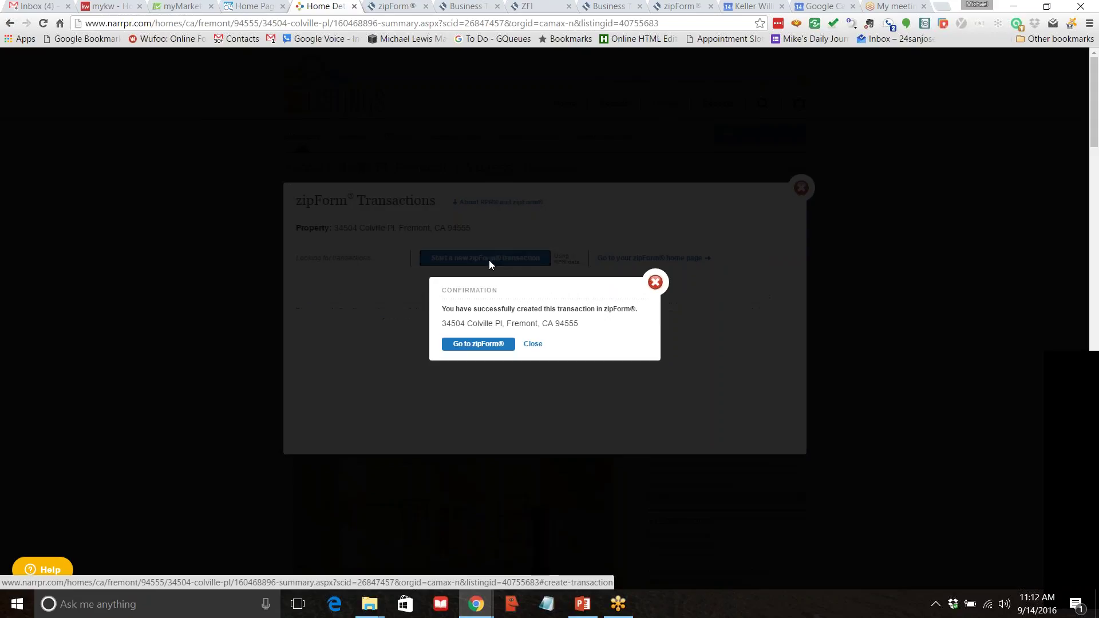
{"action": "left_click", "coordinate": [479, 346]}
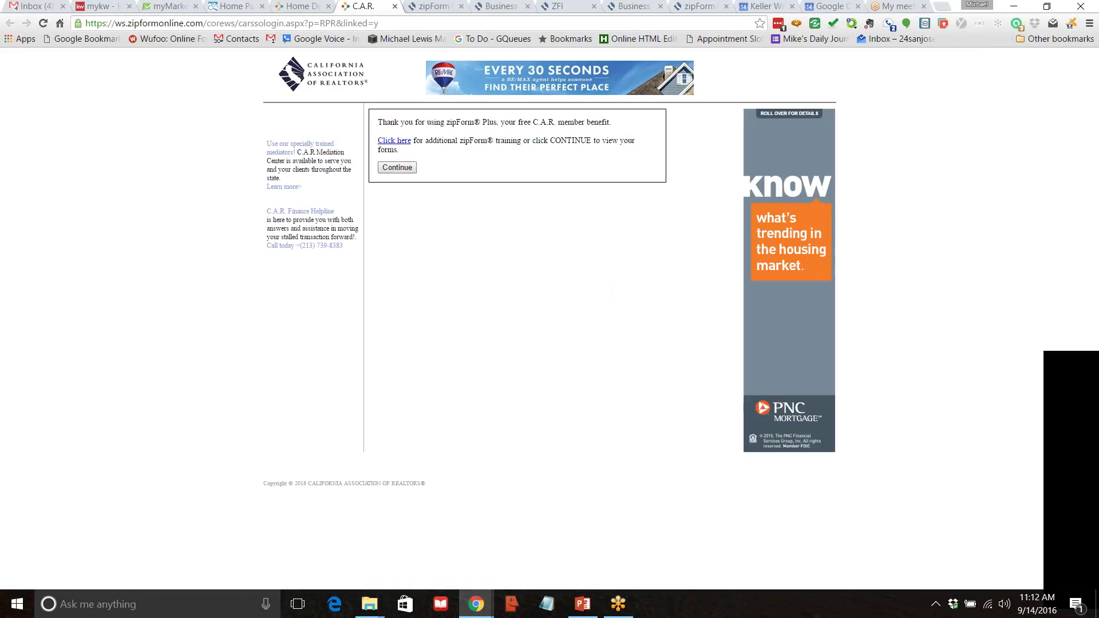
Continue into zipForm and add the .Cover Sheet form from All Forms to the transaction.
{"action": "left_click", "coordinate": [397, 167]}
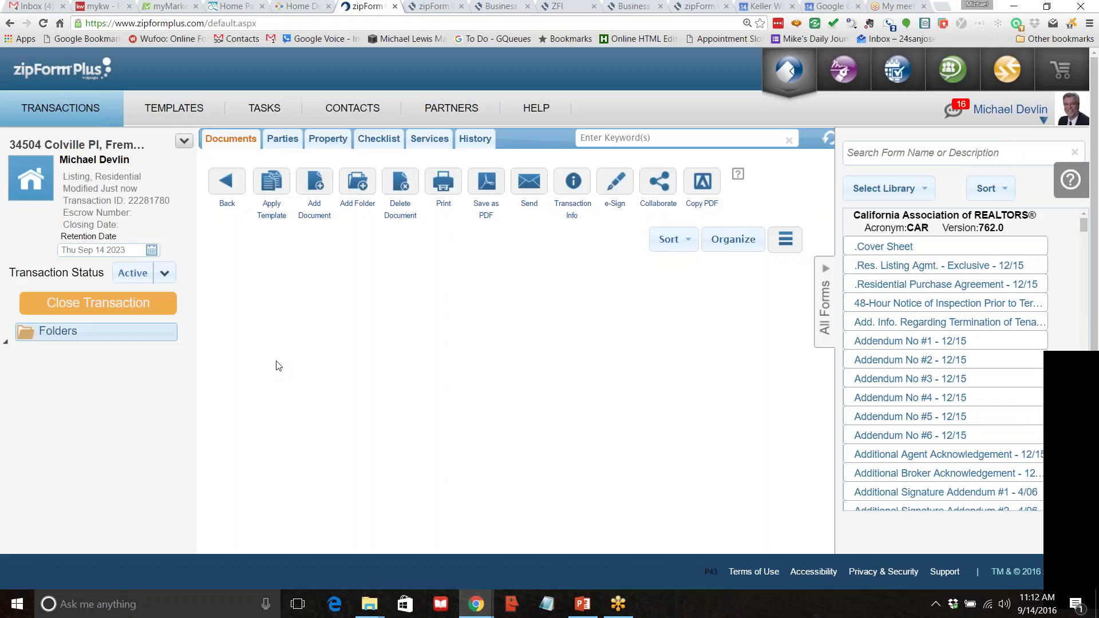
{"action": "scroll", "coordinate": [302, 346], "scroll_direction": "down", "scroll_amount": 1}
{"action": "scroll", "coordinate": [246, 309], "scroll_direction": "up", "scroll_amount": 1}
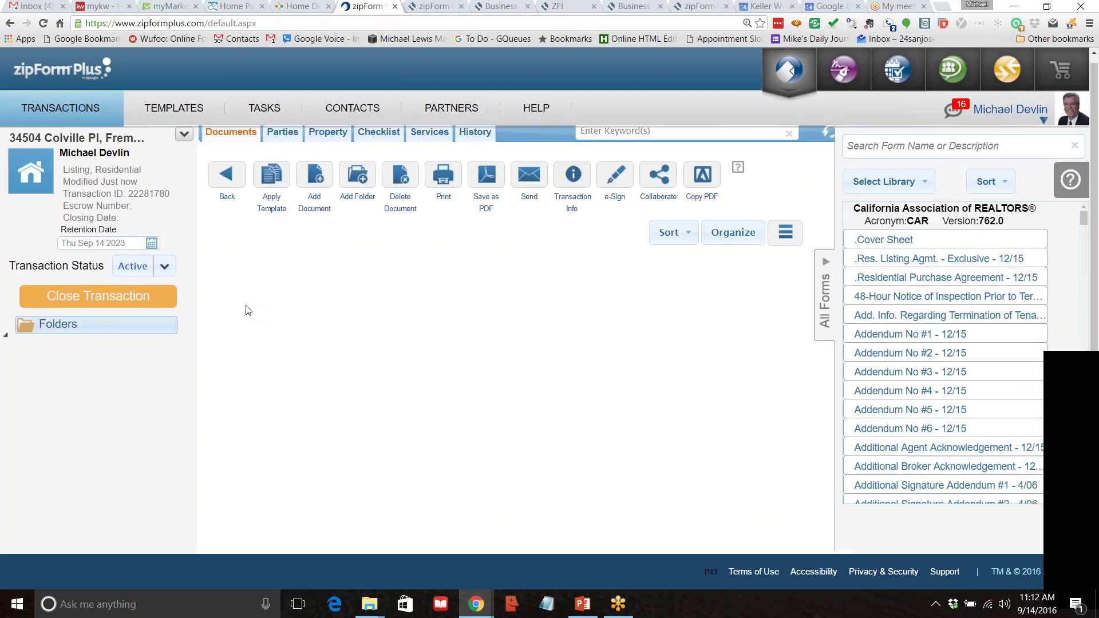
{"action": "double_click", "coordinate": [893, 240]}
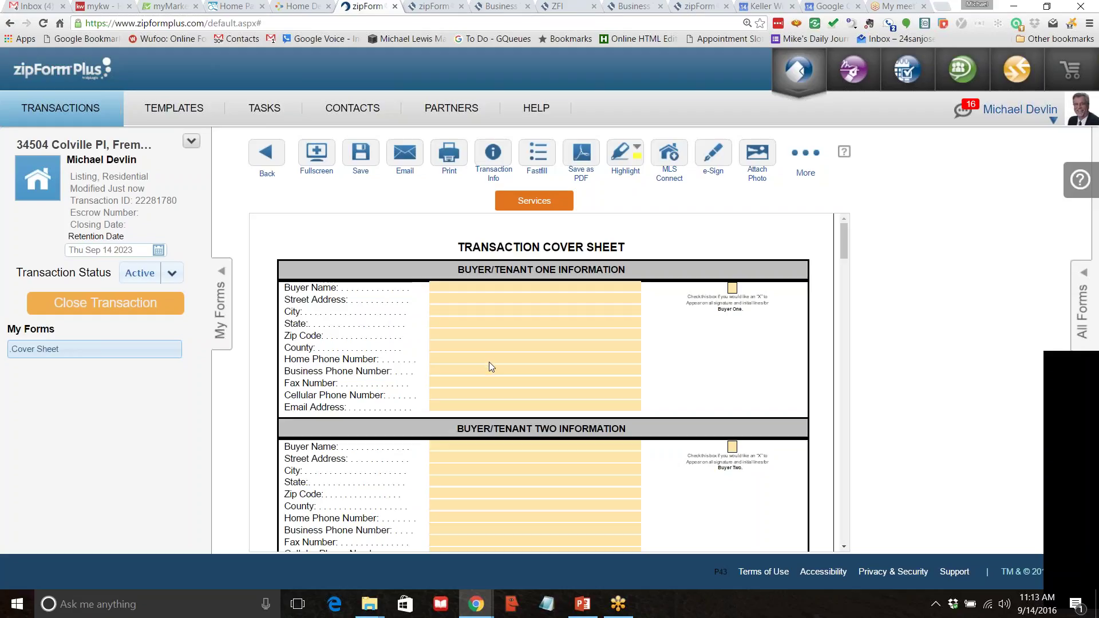
{"action": "scroll", "coordinate": [489, 362], "scroll_direction": "down", "scroll_amount": 5}
{"action": "scroll", "coordinate": [480, 331], "scroll_direction": "up", "scroll_amount": 2}
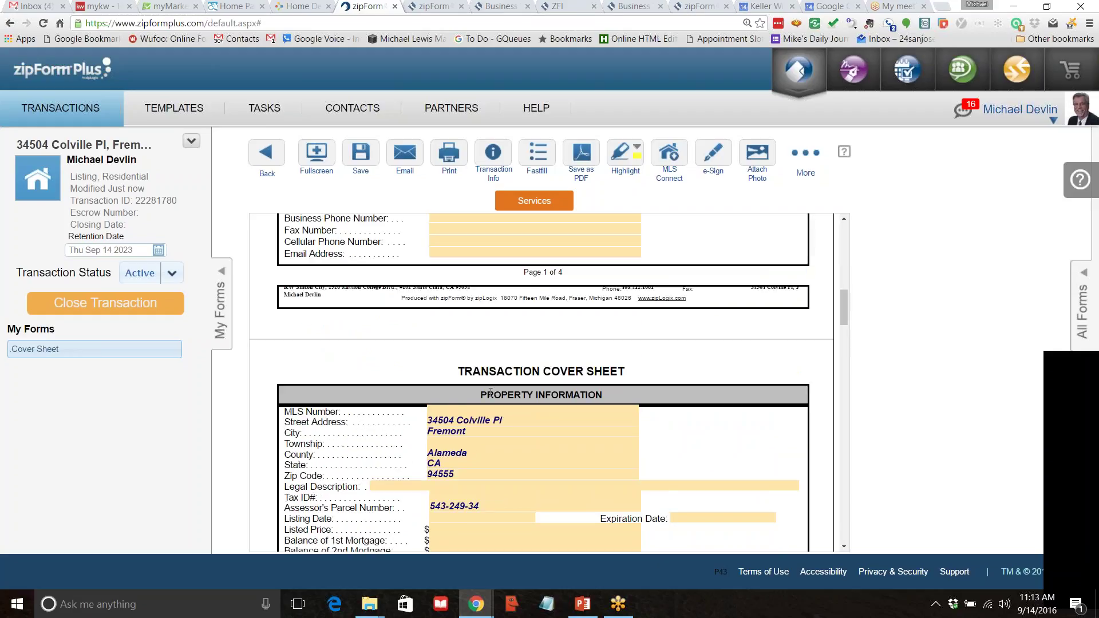
{"action": "scroll", "coordinate": [490, 393], "scroll_direction": "down", "scroll_amount": 15}
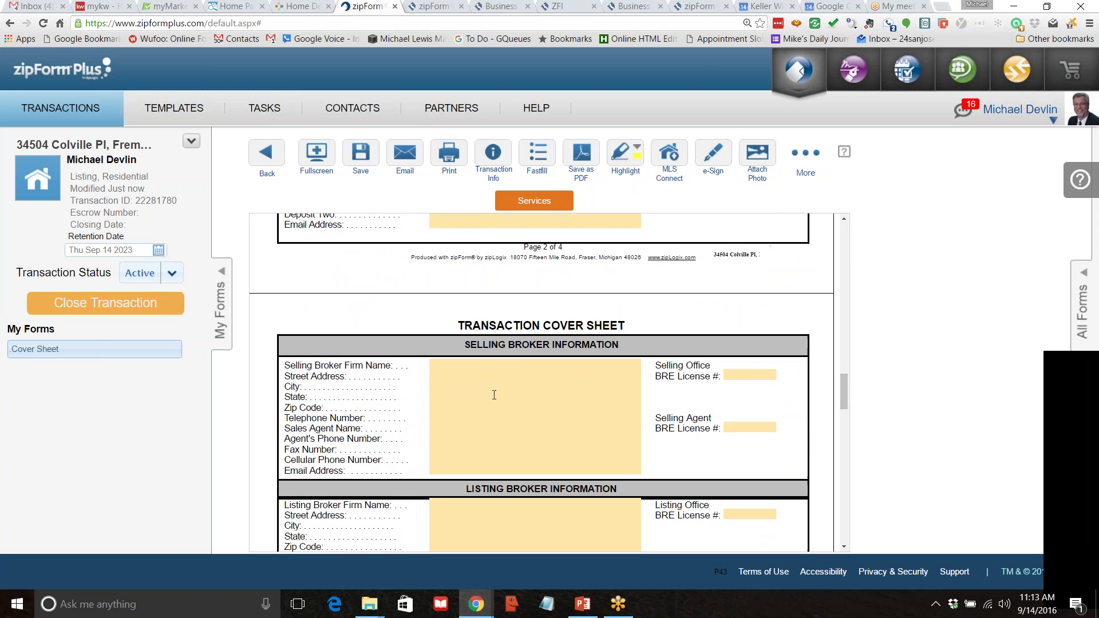
{"action": "scroll", "coordinate": [494, 395], "scroll_direction": "up", "scroll_amount": 20}
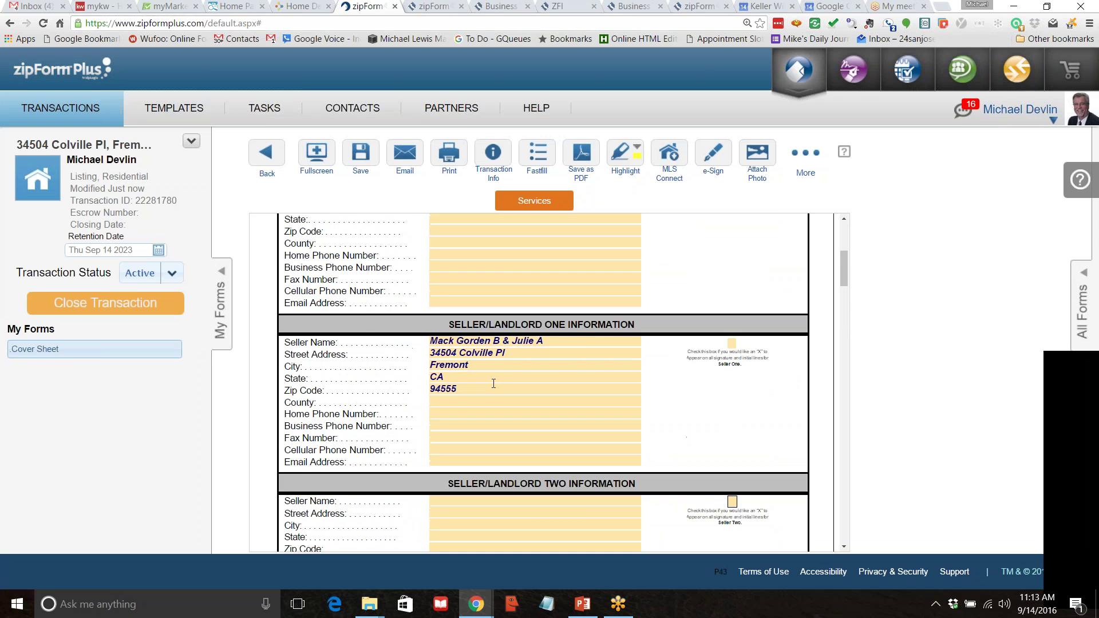
{"action": "scroll", "coordinate": [495, 383], "scroll_direction": "up", "scroll_amount": 1}
{"action": "scroll", "coordinate": [494, 383], "scroll_direction": "down", "scroll_amount": 20}
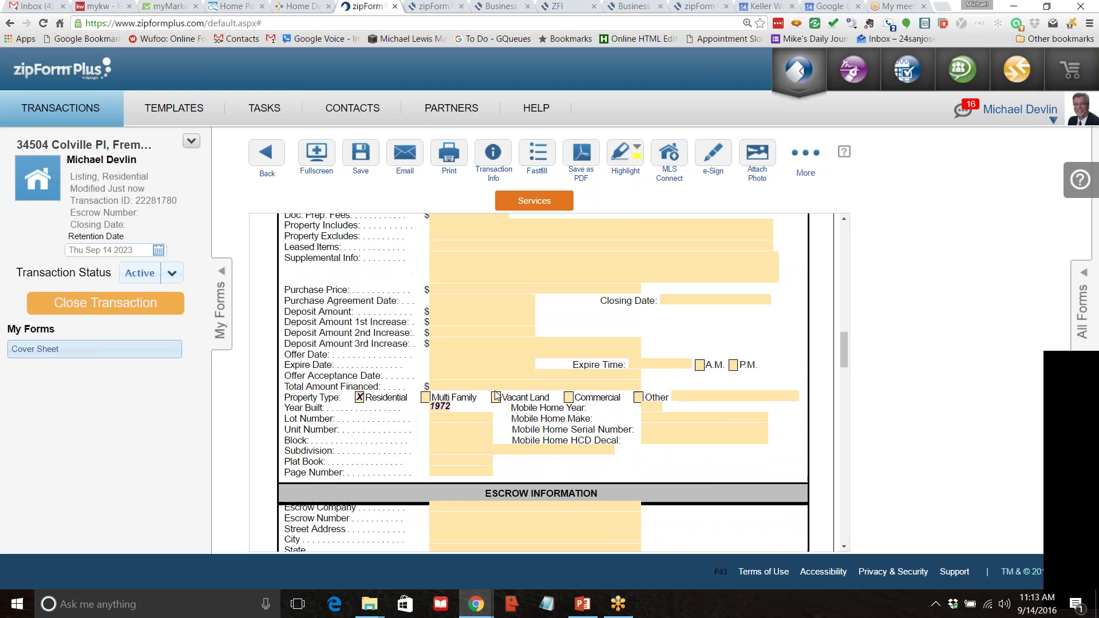
{"action": "scroll", "coordinate": [494, 383], "scroll_direction": "down", "scroll_amount": 10}
{"action": "scroll", "coordinate": [494, 383], "scroll_direction": "up", "scroll_amount": 8}
{"action": "scroll", "coordinate": [497, 389], "scroll_direction": "up", "scroll_amount": 8}
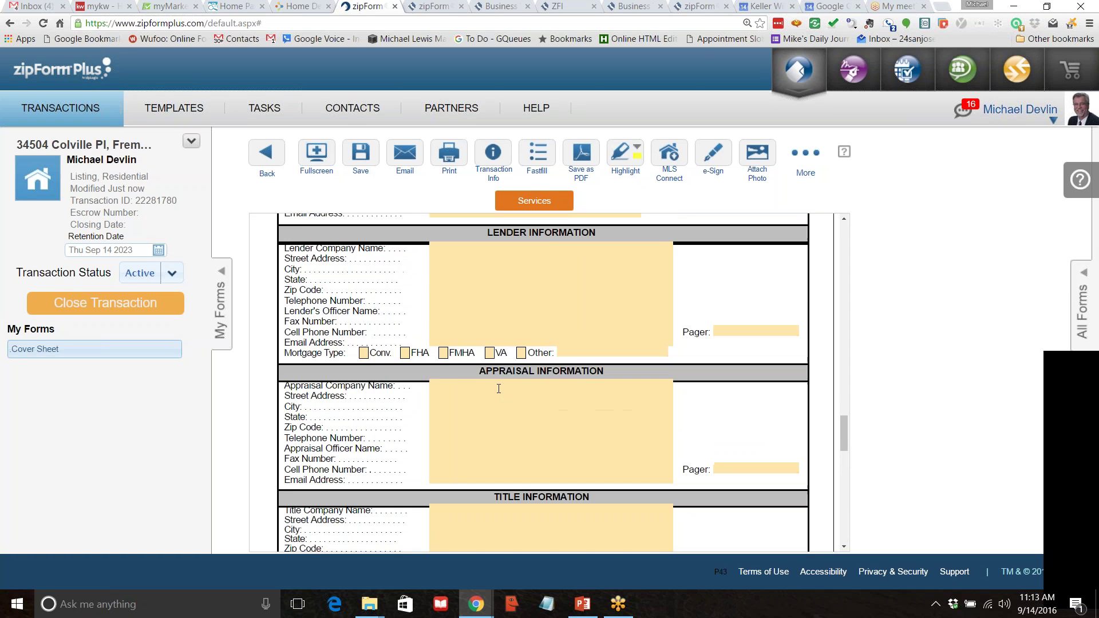
{"action": "scroll", "coordinate": [498, 389], "scroll_direction": "up", "scroll_amount": 3}
{"action": "scroll", "coordinate": [495, 388], "scroll_direction": "down", "scroll_amount": 1}
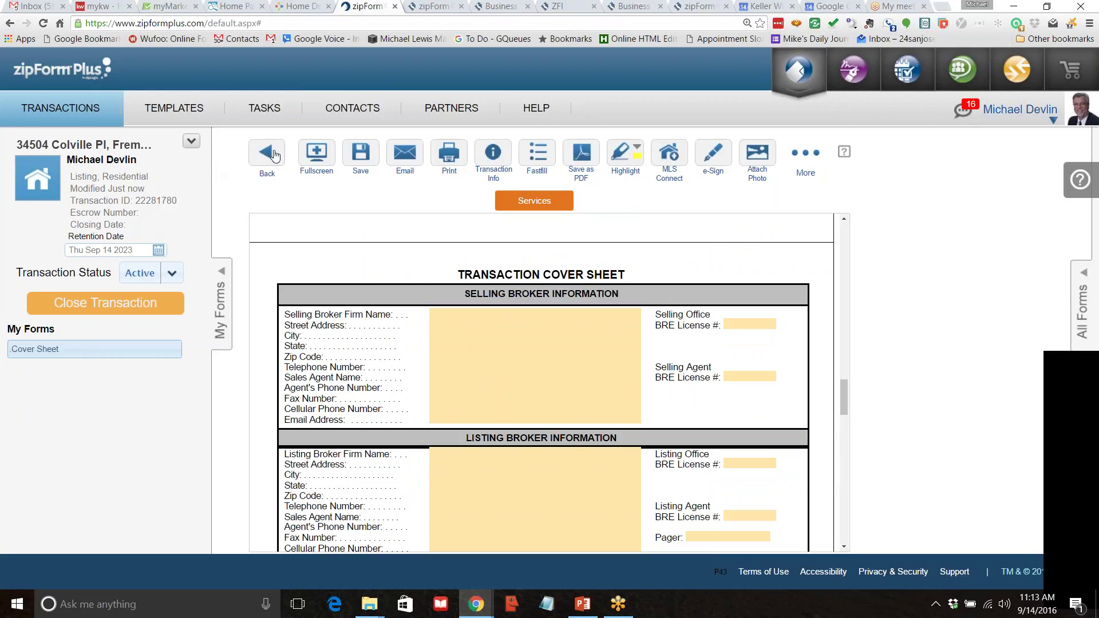
Save the cover sheet, collapse the forms library and bring up the PowerPoint slide.
{"action": "left_click", "coordinate": [267, 158]}
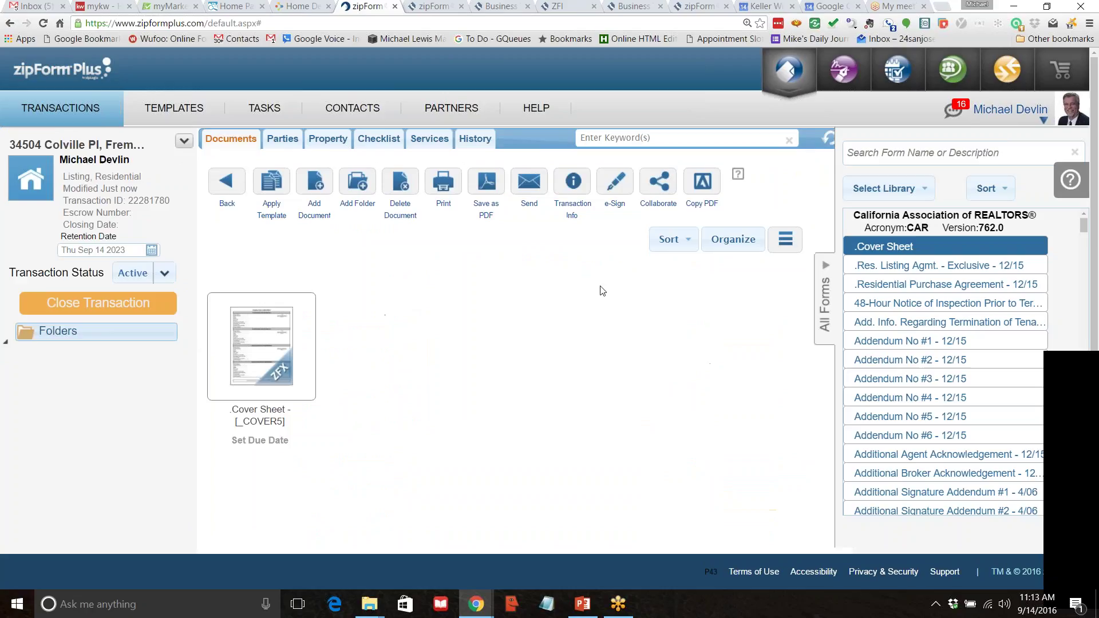
{"action": "left_click", "coordinate": [827, 265]}
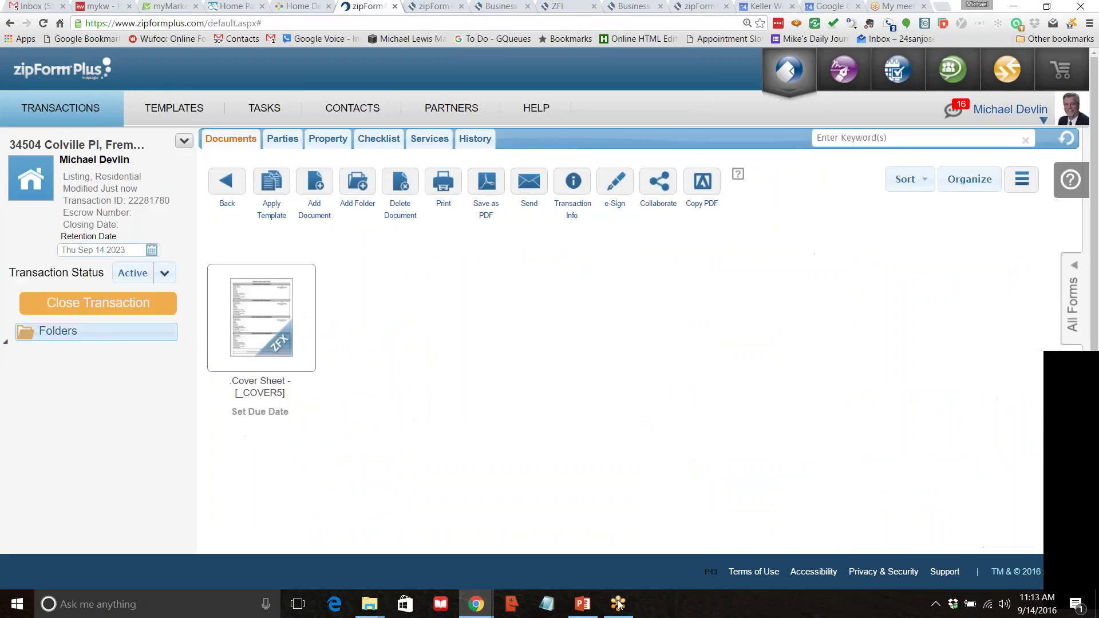
{"action": "left_click", "coordinate": [582, 604]}
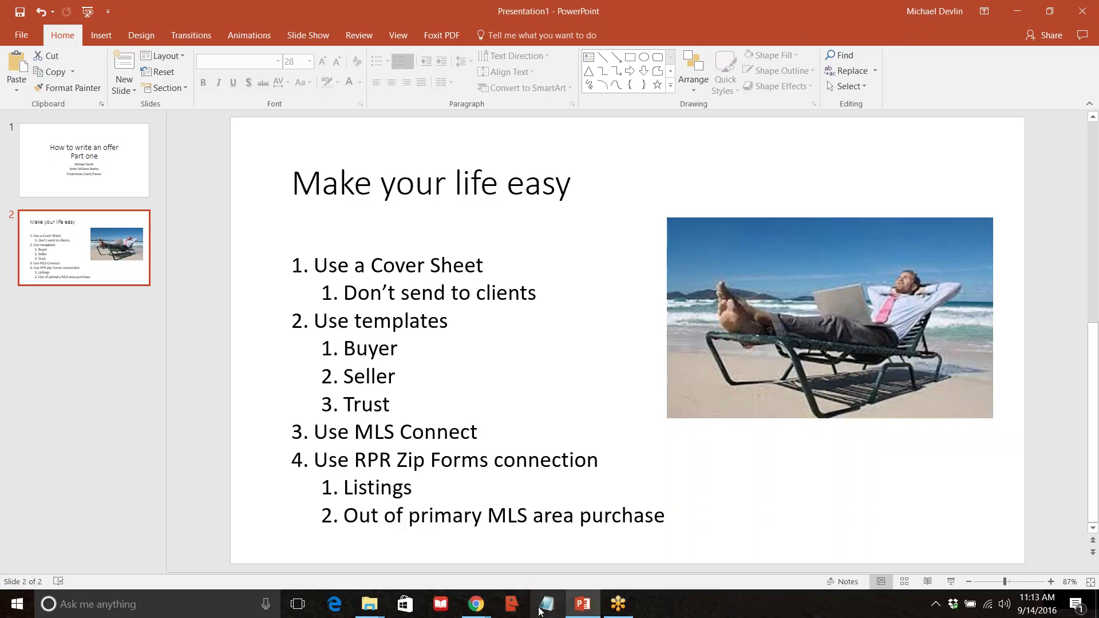
Close the zipLogix YouTube Chrome window.
{"action": "mouse_move", "coordinate": [482, 612]}
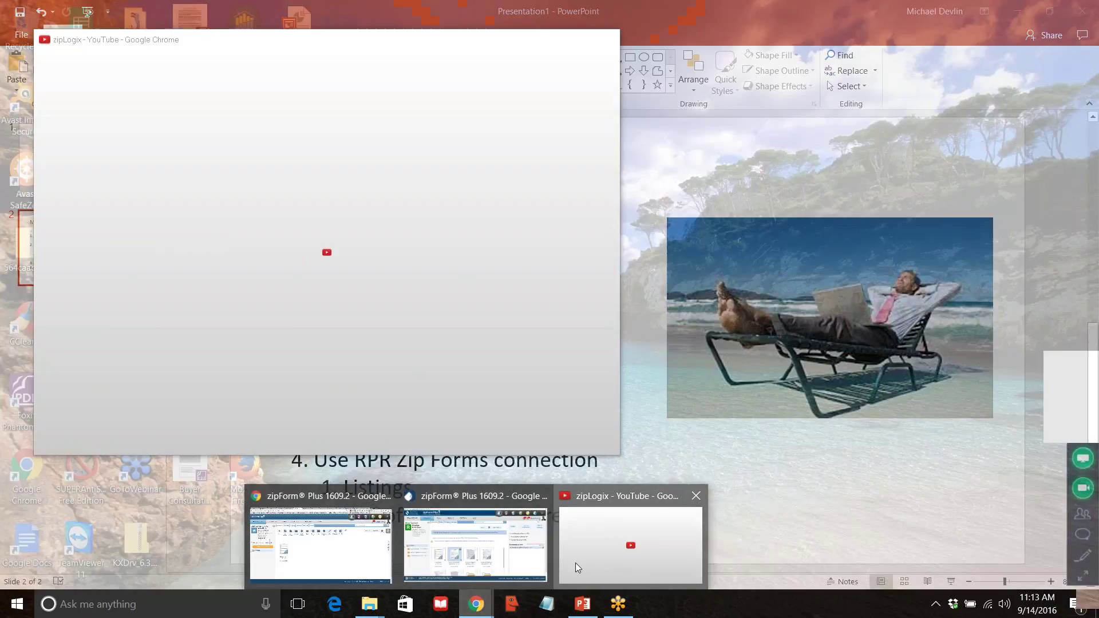
{"action": "left_click", "coordinate": [575, 564]}
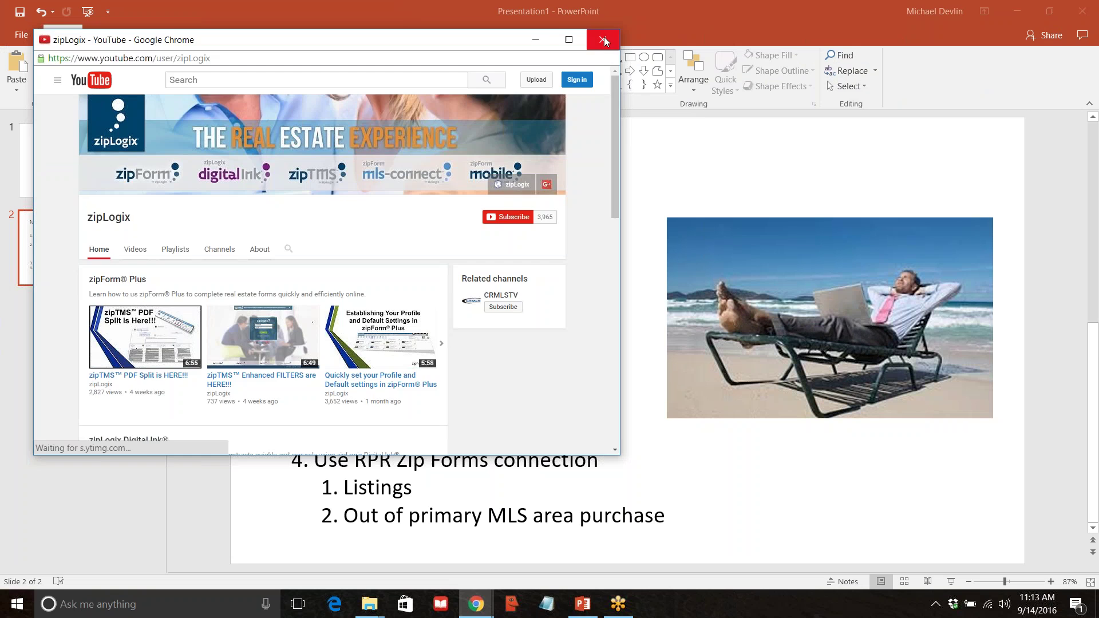
{"action": "left_click", "coordinate": [603, 39]}
Bring zipForm Plus forward and show its Transactions list.
{"action": "mouse_move", "coordinate": [480, 611]}
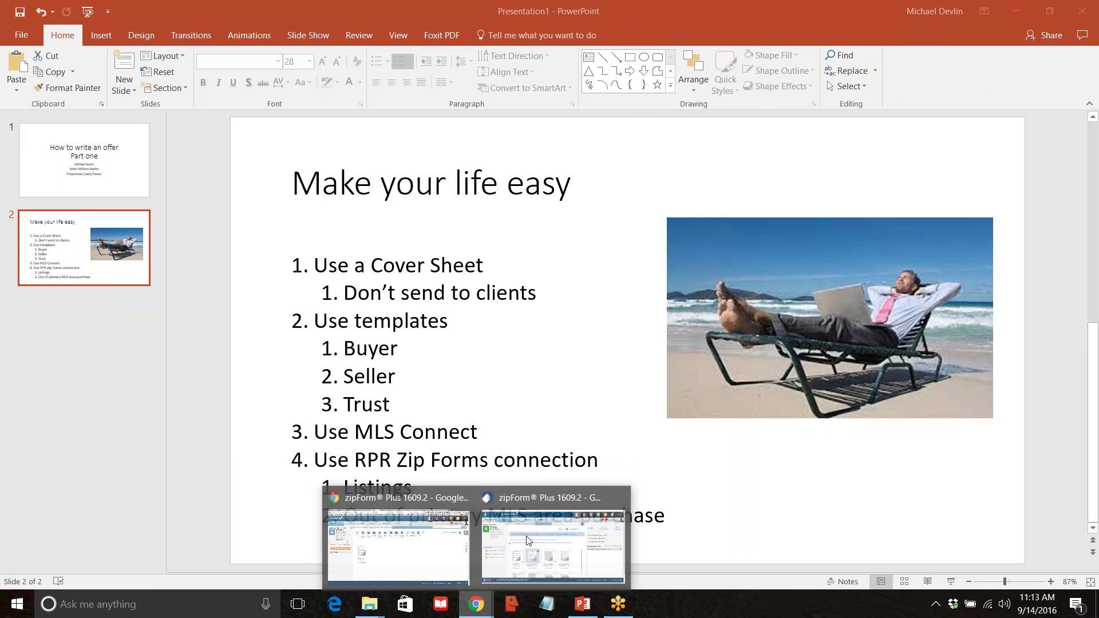
{"action": "left_click", "coordinate": [401, 544]}
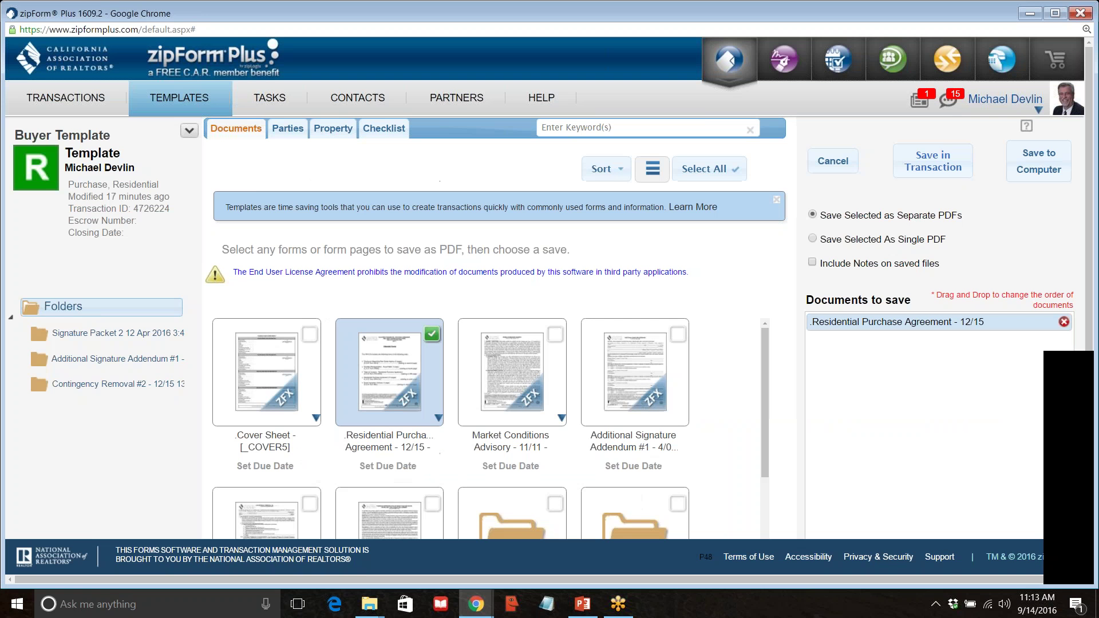
{"action": "left_click", "coordinate": [53, 101]}
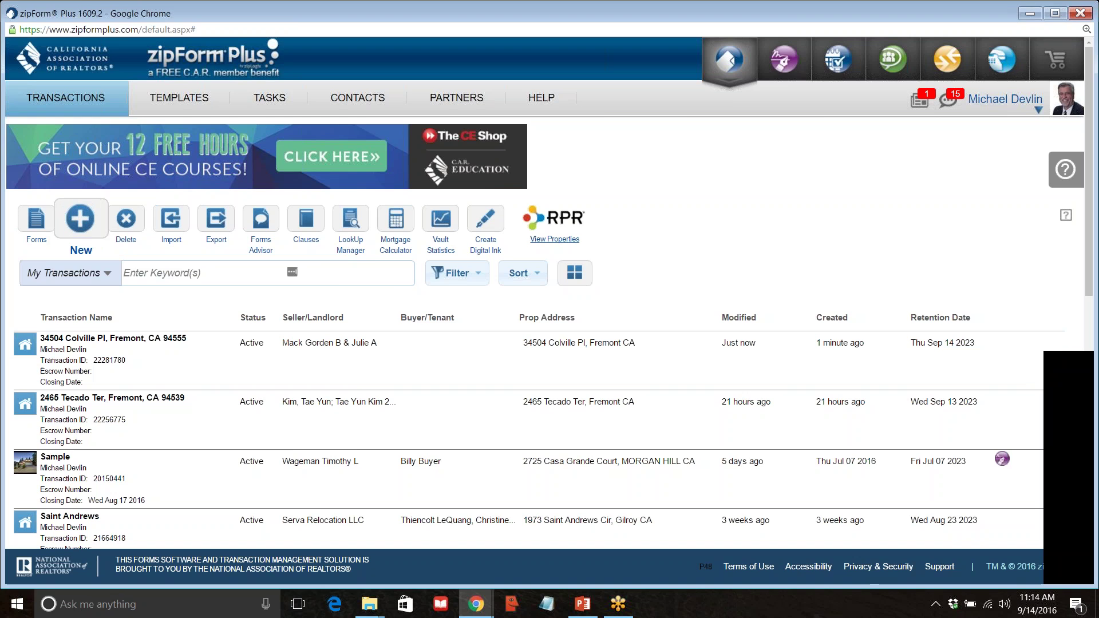
Switch the browser to the signed-in MLSListings home page.
{"action": "left_click", "coordinate": [1029, 13]}
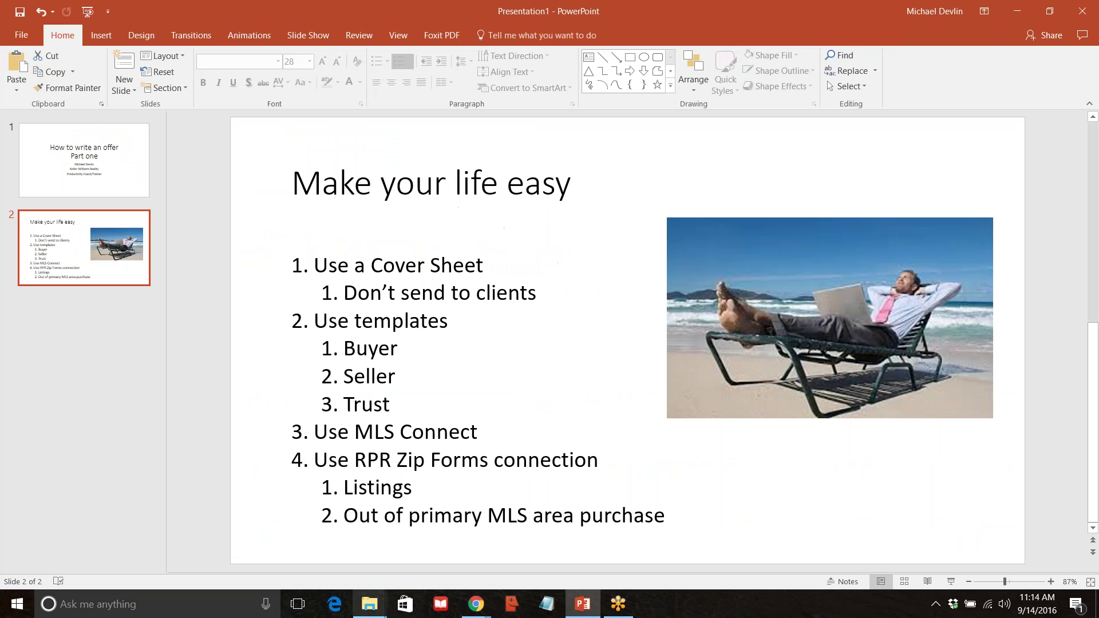
{"action": "mouse_move", "coordinate": [474, 605]}
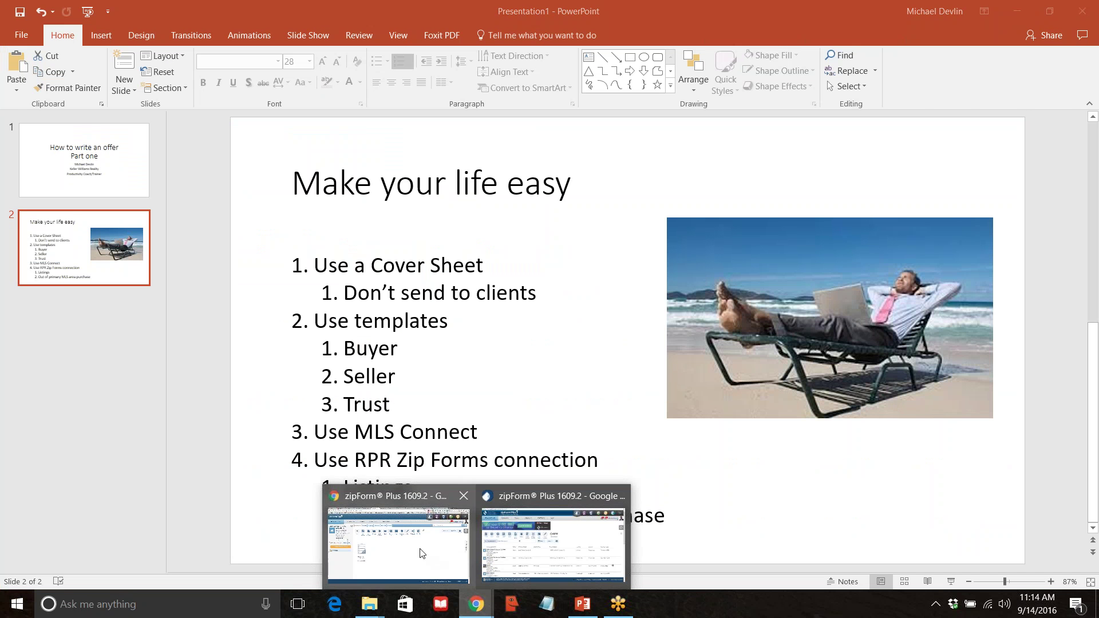
{"action": "left_click", "coordinate": [430, 554]}
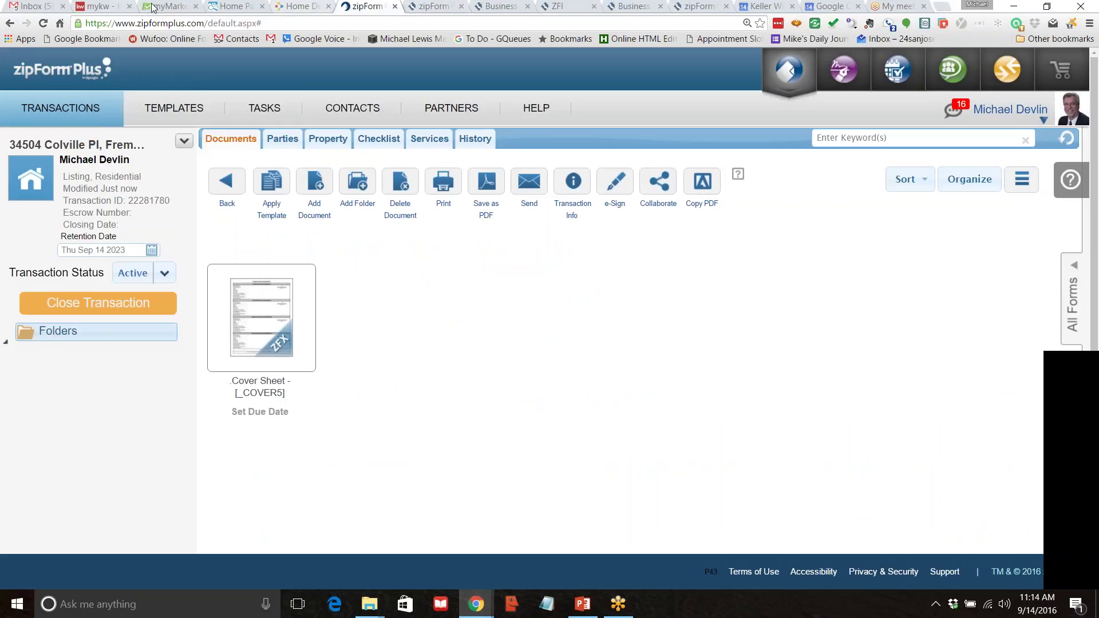
{"action": "left_click", "coordinate": [235, 6]}
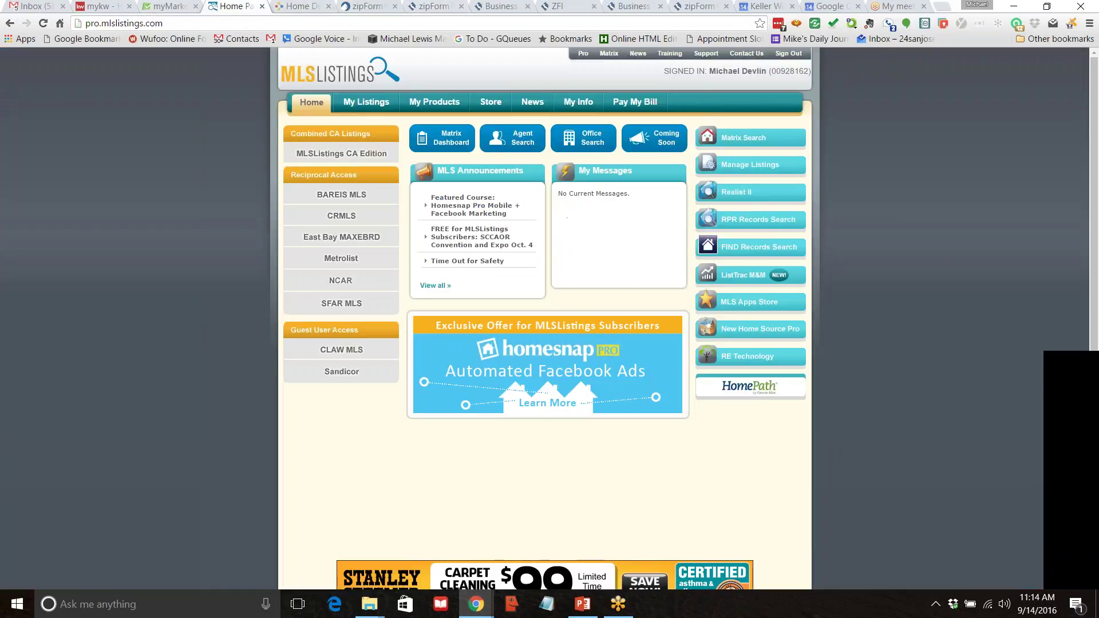
Search Matrix for Single Family Home listings with Listing Office Broker Code kwsn.
{"action": "left_click", "coordinate": [755, 138]}
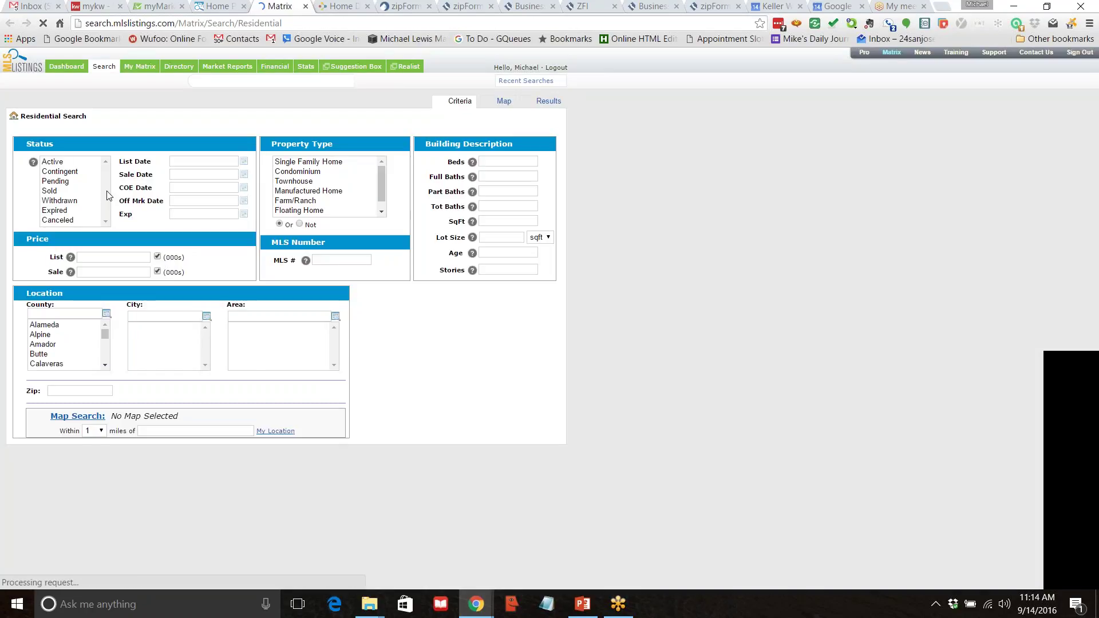
{"action": "left_click_drag", "start_coordinate": [324, 162], "coordinate": [268, 456]}
{"action": "scroll", "coordinate": [268, 456], "scroll_direction": "down", "scroll_amount": 3}
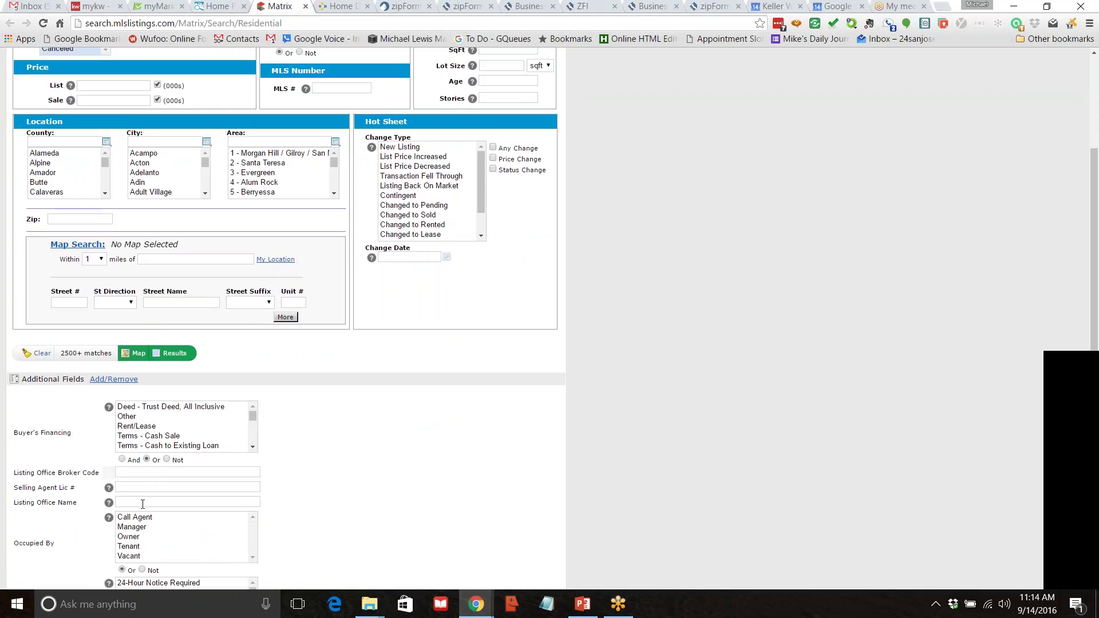
{"action": "left_click", "coordinate": [155, 475]}
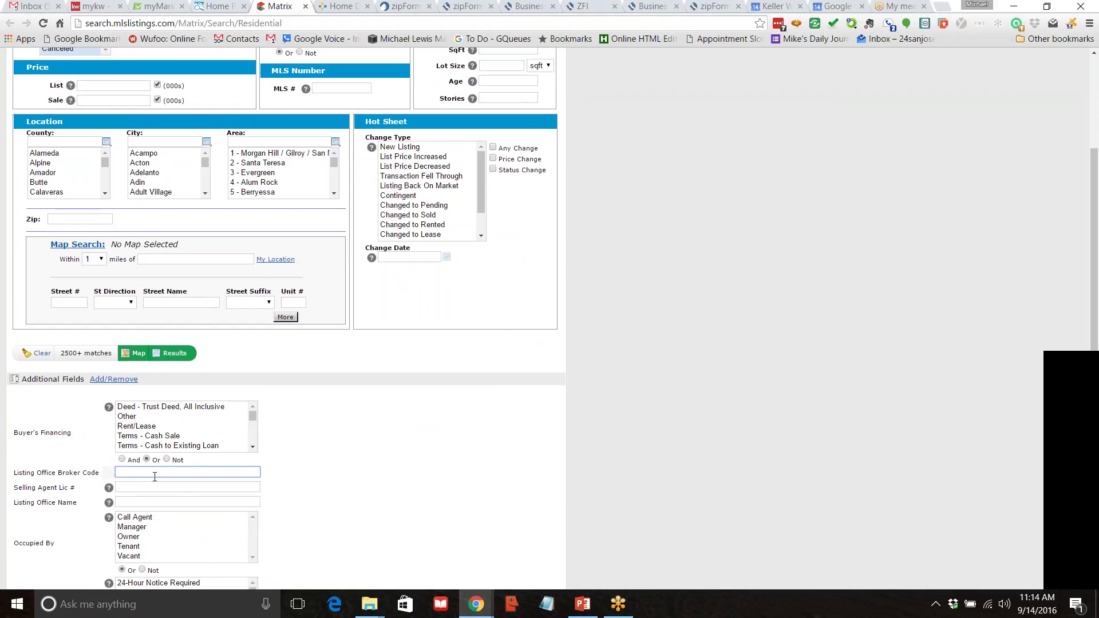
{"action": "type", "text": "kwsn"}
{"action": "key", "text": "Return"}
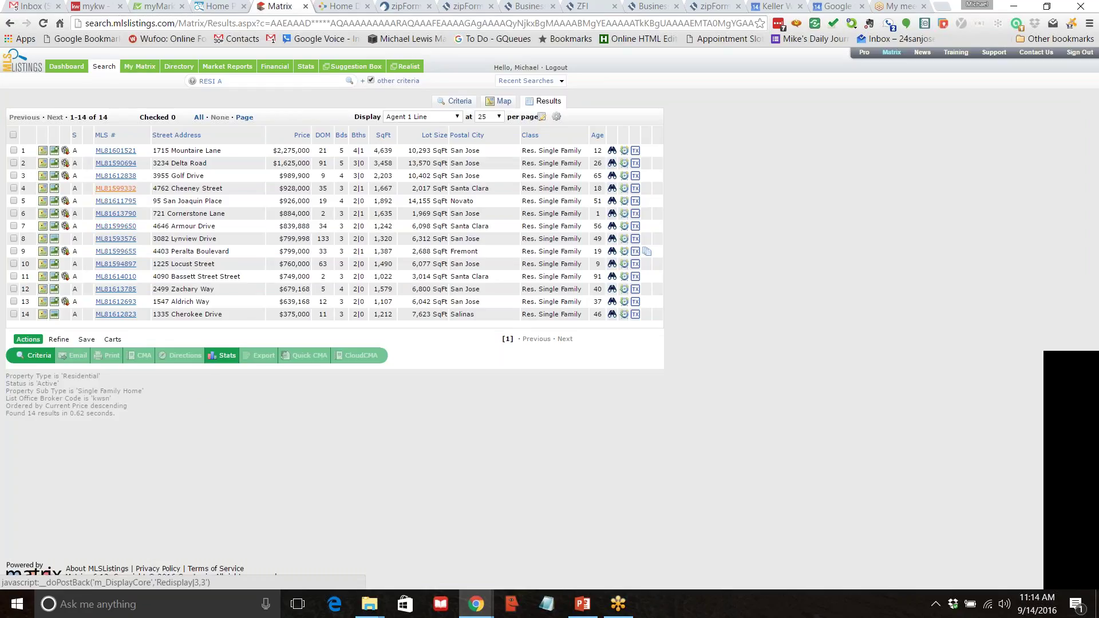
{"action": "left_click", "coordinate": [117, 189]}
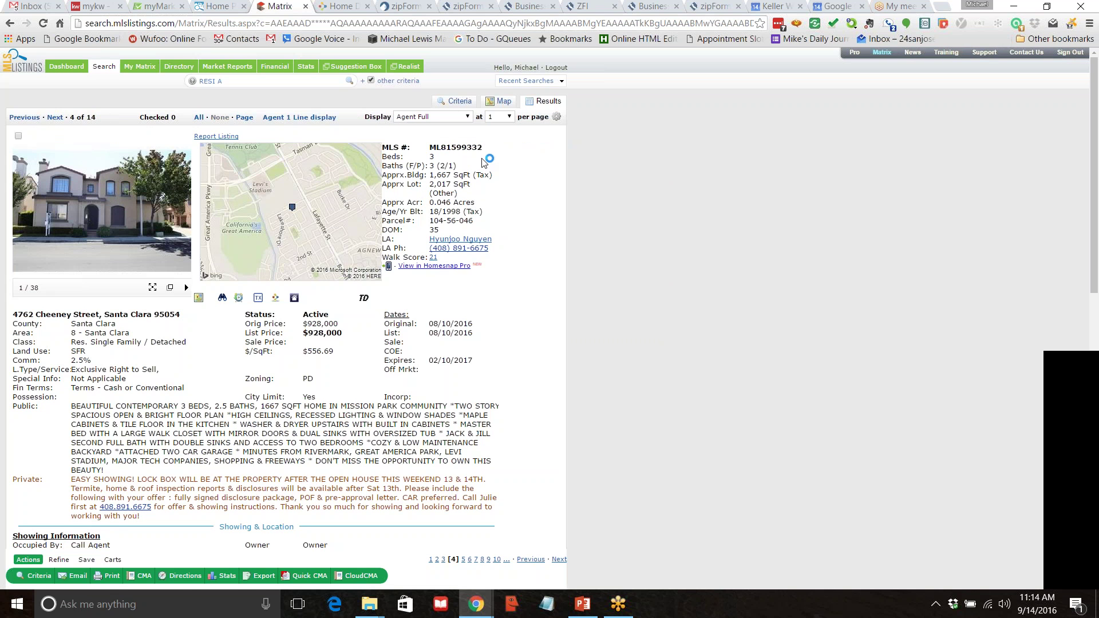
{"action": "scroll", "coordinate": [367, 382], "scroll_direction": "down", "scroll_amount": 12}
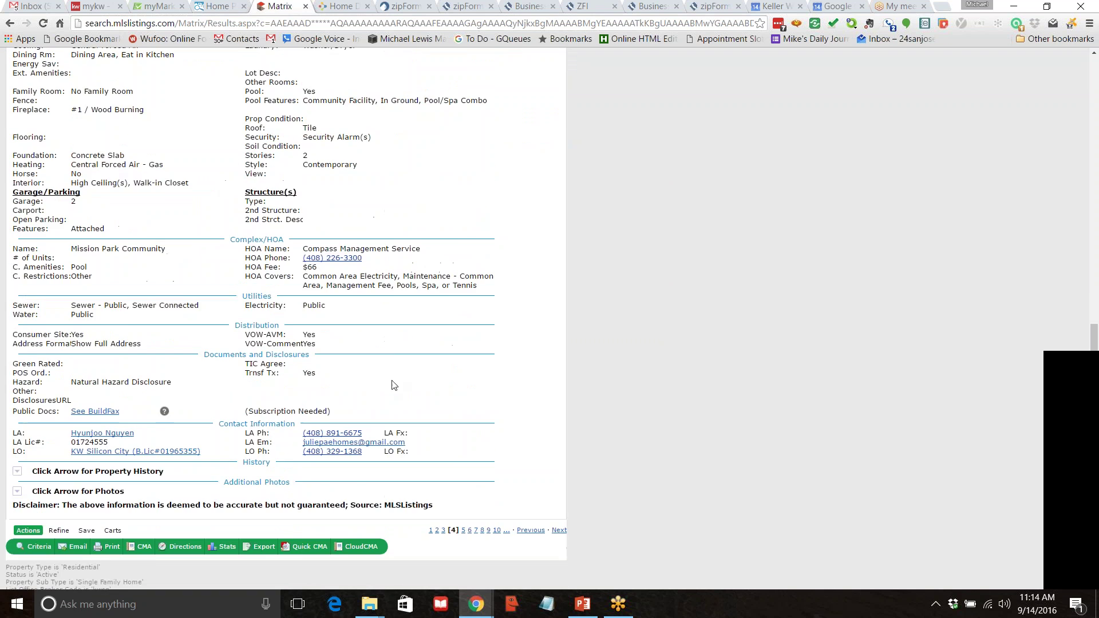
{"action": "scroll", "coordinate": [396, 387], "scroll_direction": "up", "scroll_amount": 12}
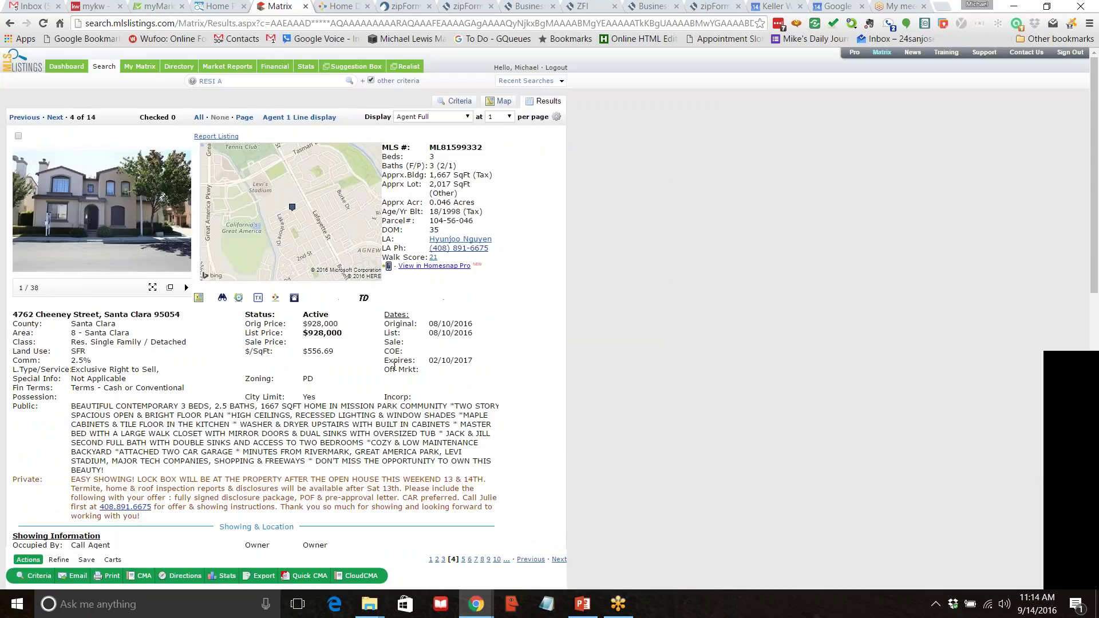
{"action": "left_click_drag", "start_coordinate": [485, 149], "coordinate": [428, 150]}
Start a new zipForm Plus transaction, glancing back at the MLS listing details.
{"action": "mouse_move", "coordinate": [474, 606]}
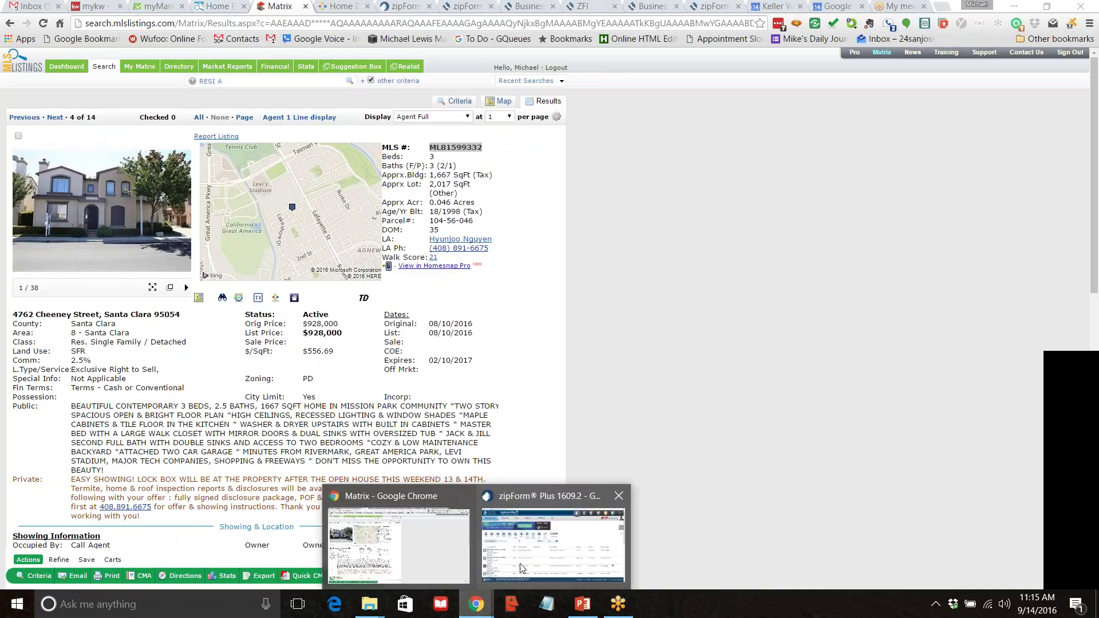
{"action": "left_click", "coordinate": [524, 558]}
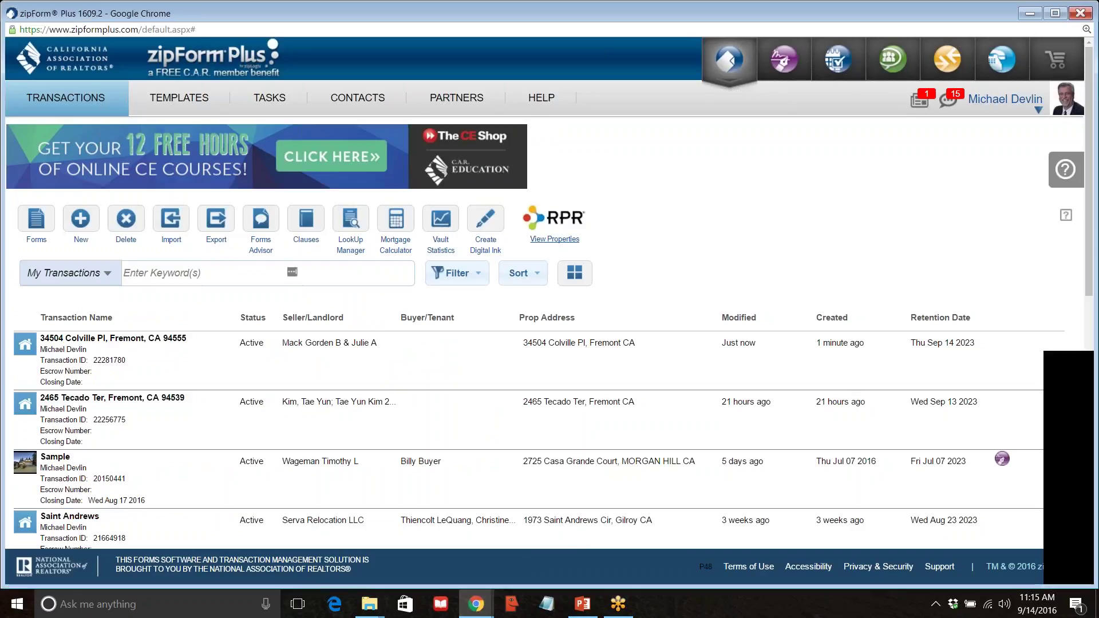
{"action": "left_click", "coordinate": [81, 220]}
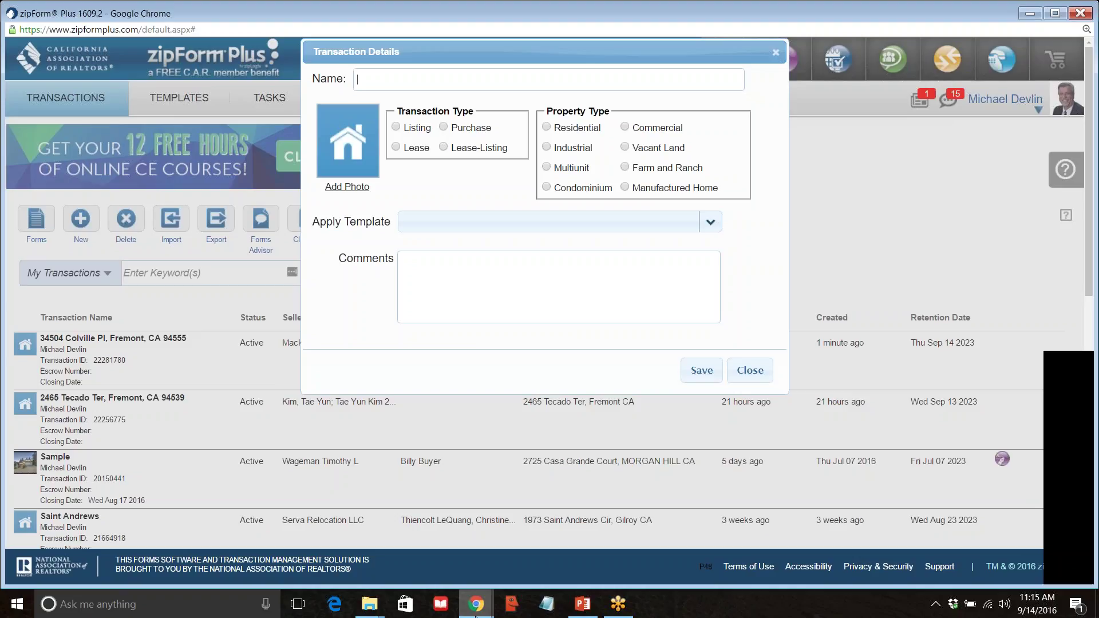
{"action": "mouse_move", "coordinate": [473, 613]}
{"action": "left_click", "coordinate": [431, 556]}
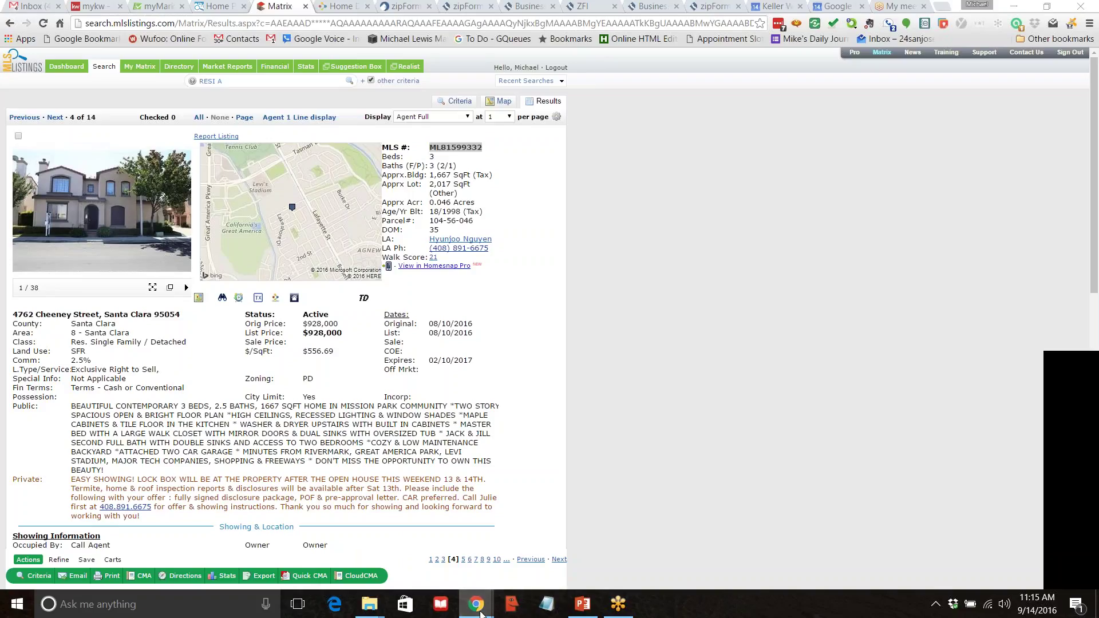
{"action": "mouse_move", "coordinate": [467, 602]}
{"action": "left_click", "coordinate": [532, 502]}
Name the transaction Cheeney as a Residential Purchase with the Buyer Template applied.
{"action": "type", "text": "Cheeney"}
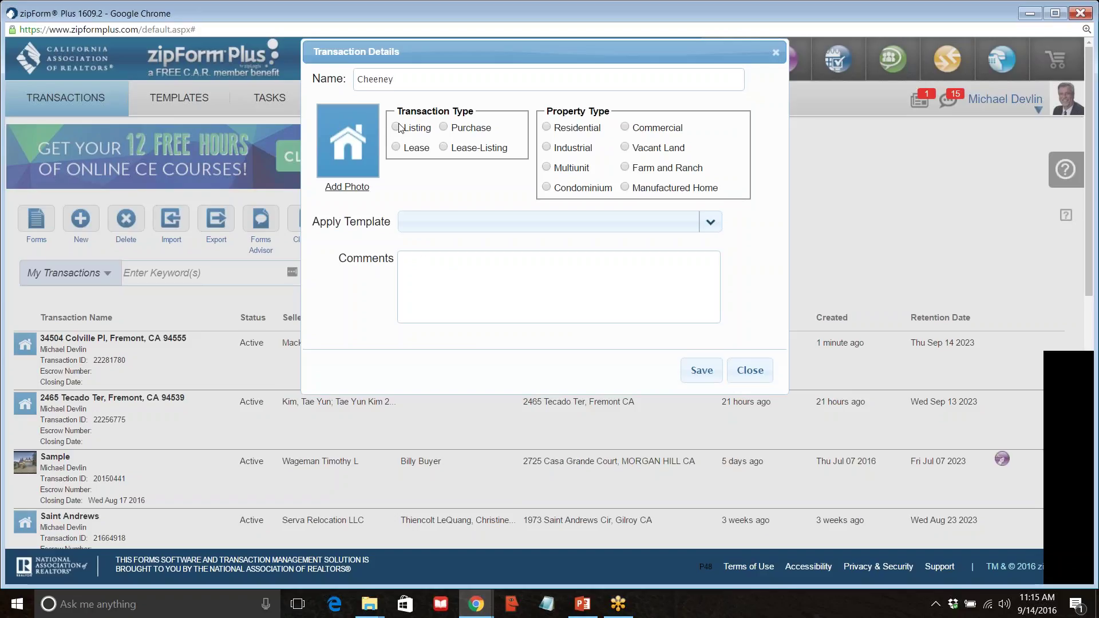
{"action": "left_click", "coordinate": [444, 126]}
{"action": "left_click", "coordinate": [547, 127]}
{"action": "left_click", "coordinate": [716, 228]}
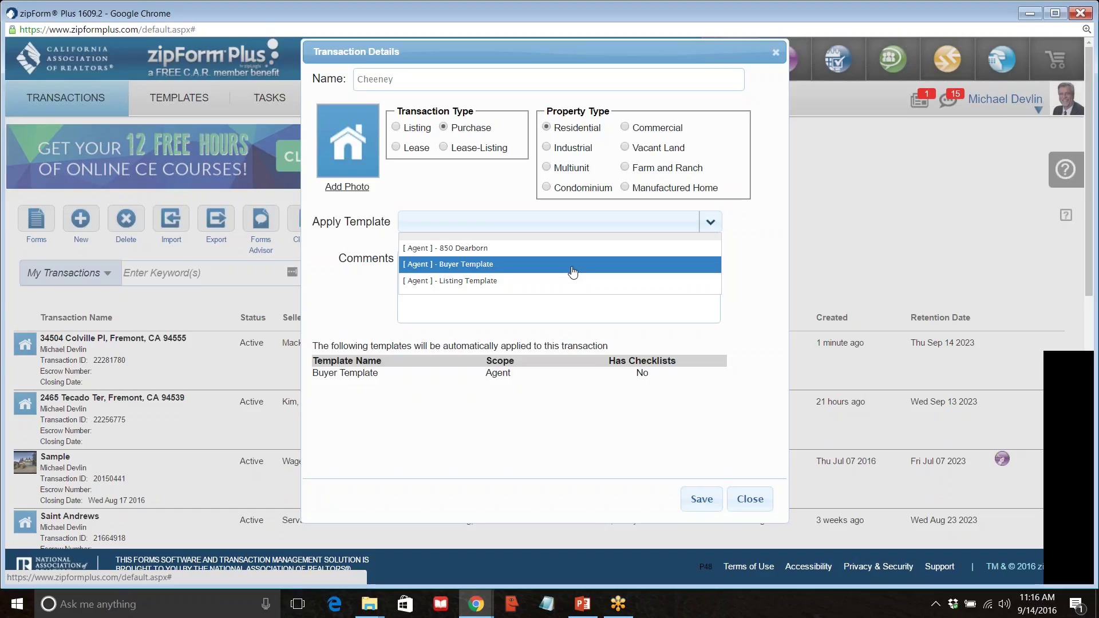
{"action": "left_click", "coordinate": [572, 269]}
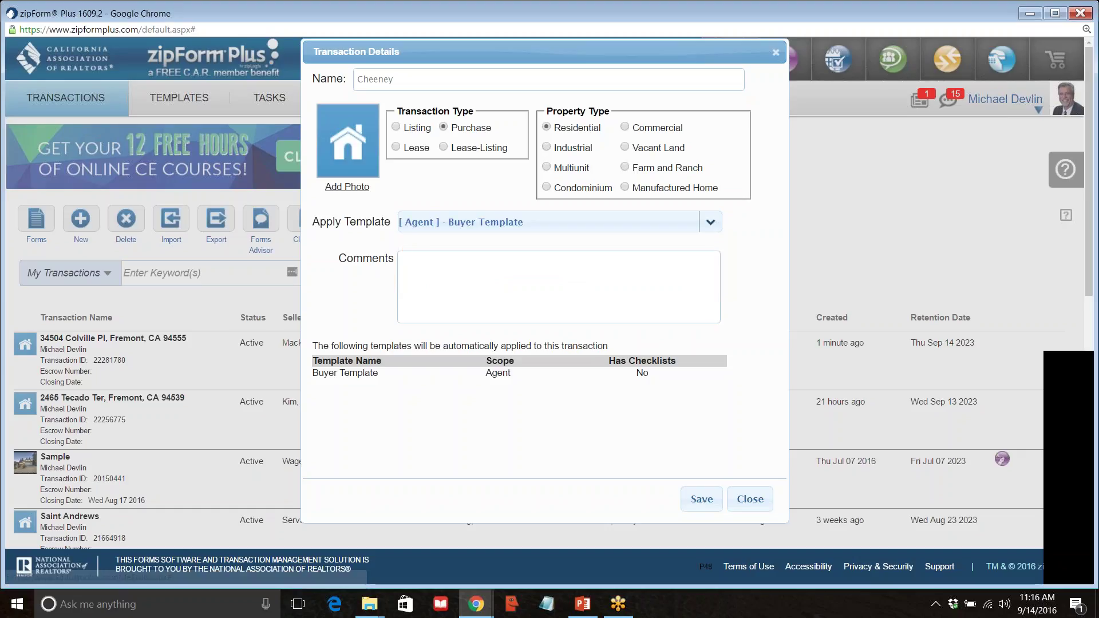
{"action": "left_click", "coordinate": [692, 501]}
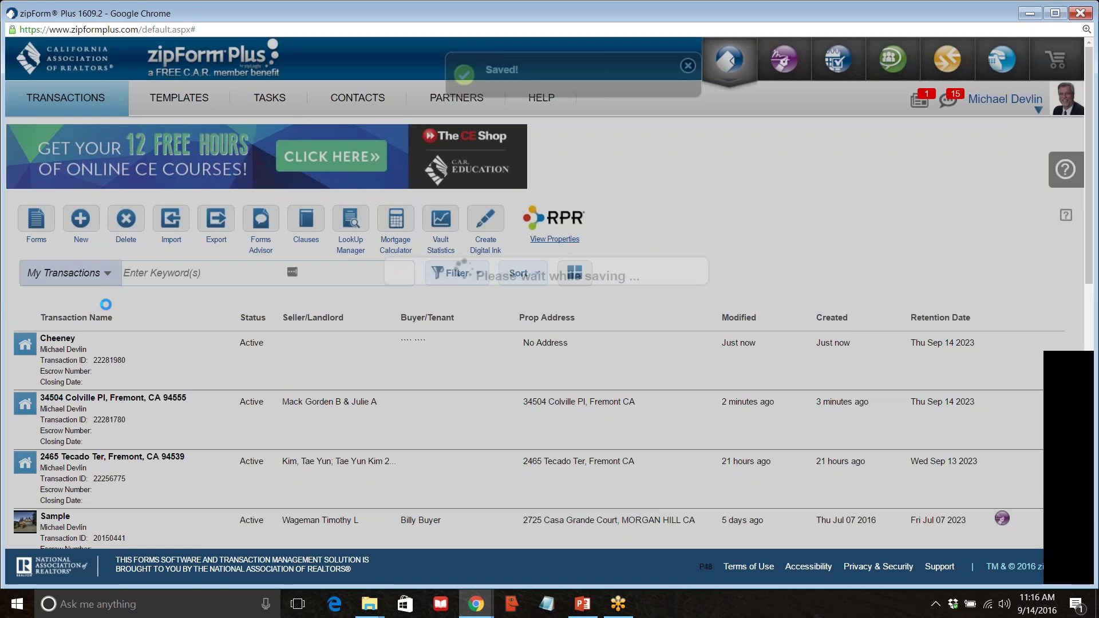
{"action": "left_click", "coordinate": [52, 351]}
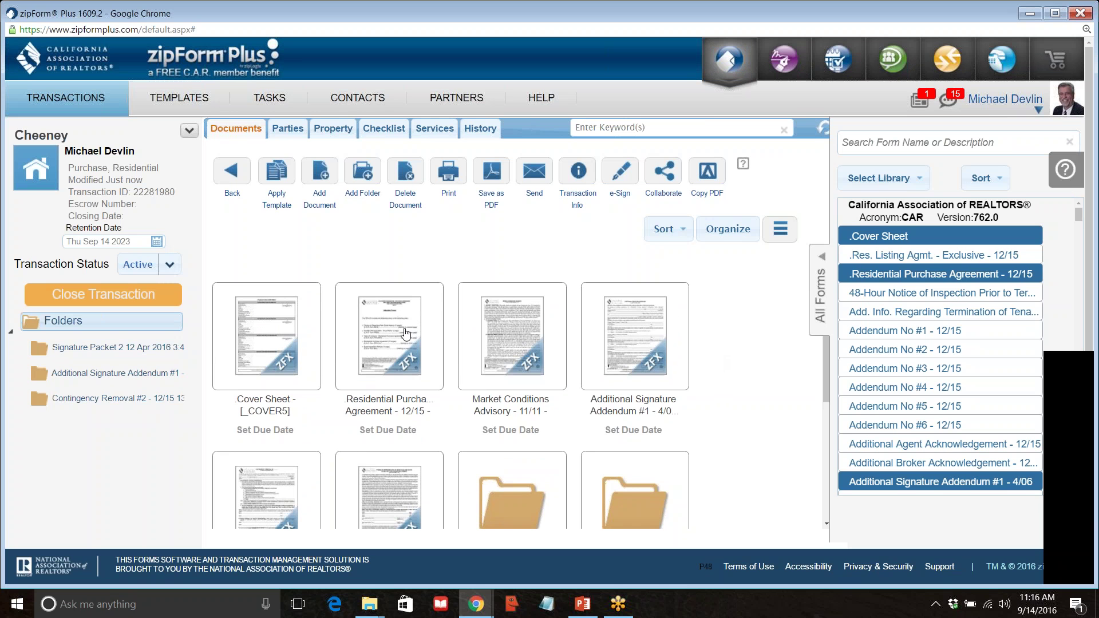
{"action": "double_click", "coordinate": [249, 332]}
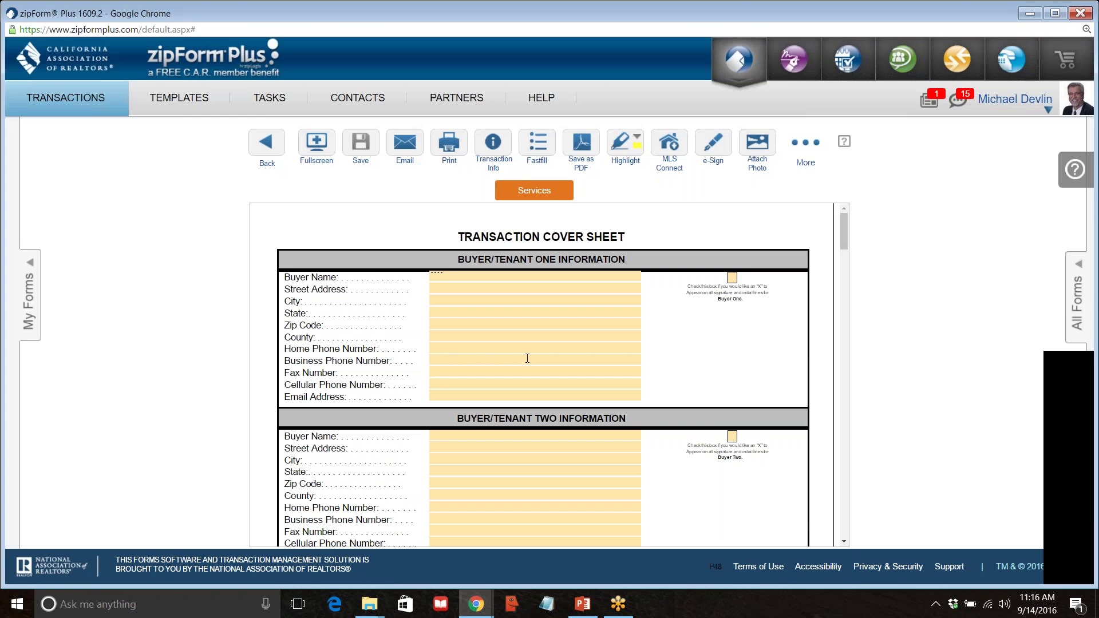
{"action": "scroll", "coordinate": [527, 358], "scroll_direction": "down", "scroll_amount": 20}
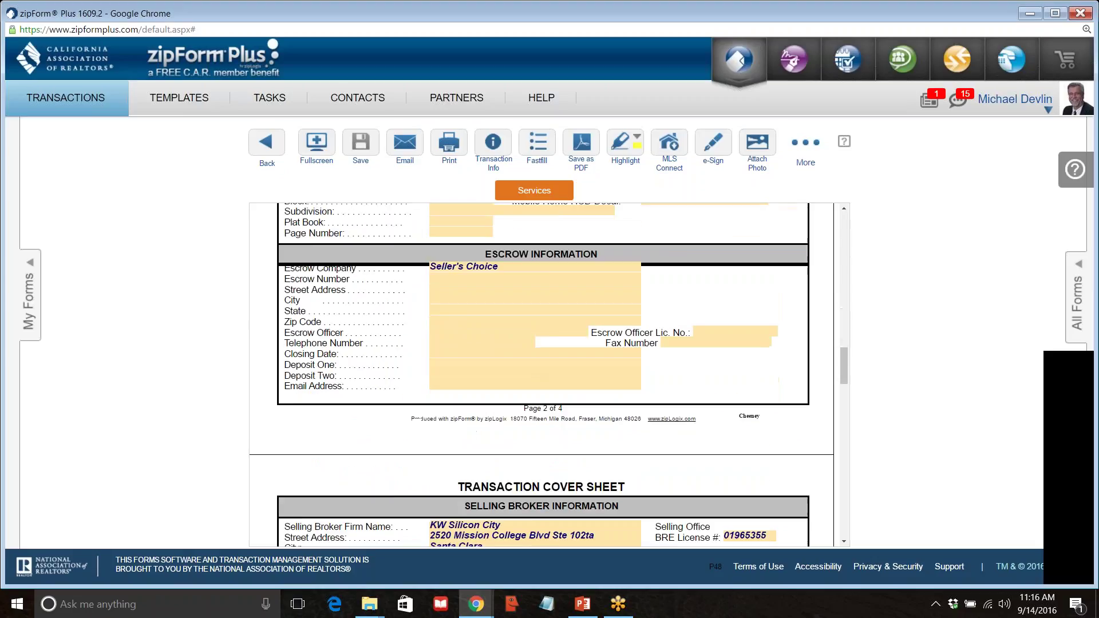
{"action": "scroll", "coordinate": [530, 362], "scroll_direction": "down", "scroll_amount": 5}
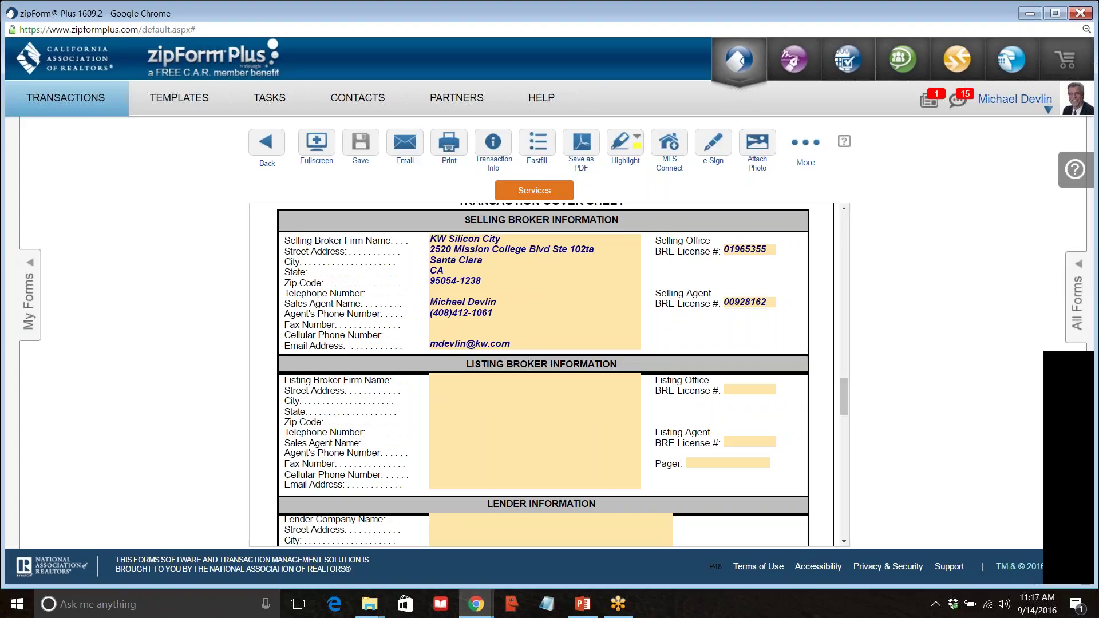
{"action": "scroll", "coordinate": [420, 327], "scroll_direction": "down", "scroll_amount": 3}
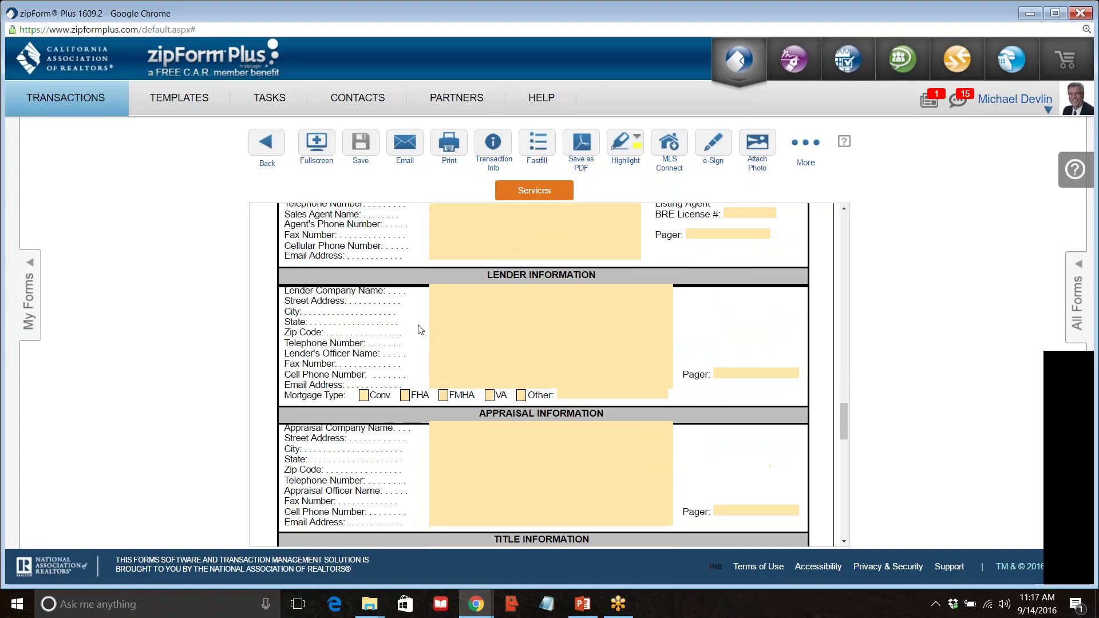
{"action": "scroll", "coordinate": [421, 328], "scroll_direction": "up", "scroll_amount": 4}
{"action": "scroll", "coordinate": [386, 324], "scroll_direction": "up", "scroll_amount": 1}
{"action": "scroll", "coordinate": [386, 324], "scroll_direction": "down", "scroll_amount": 6}
{"action": "scroll", "coordinate": [343, 286], "scroll_direction": "up", "scroll_amount": 1}
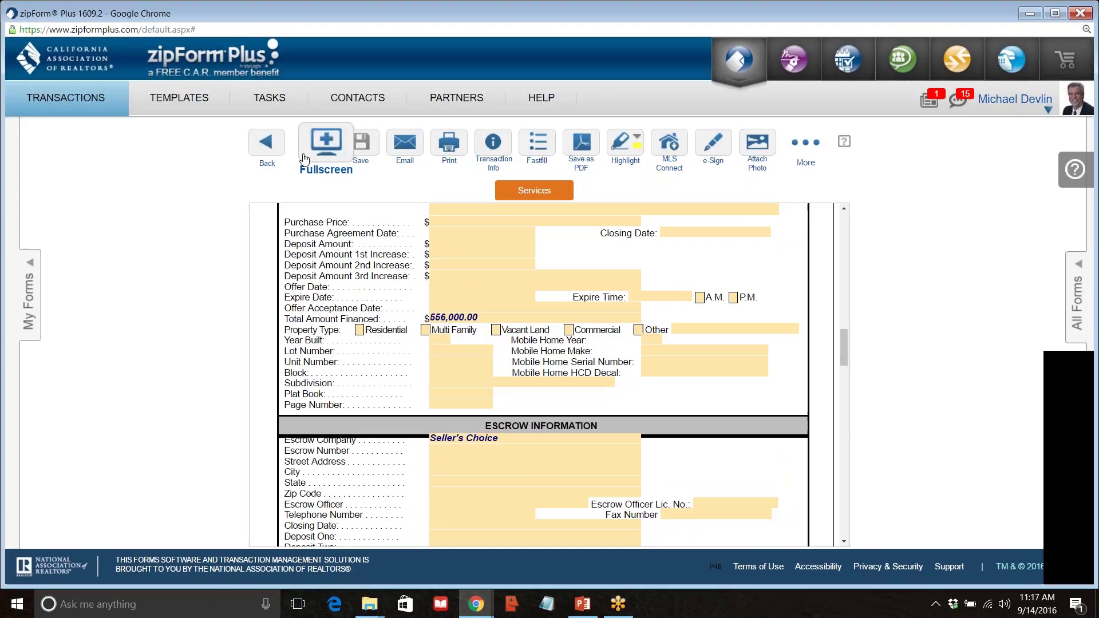
{"action": "left_click", "coordinate": [267, 148]}
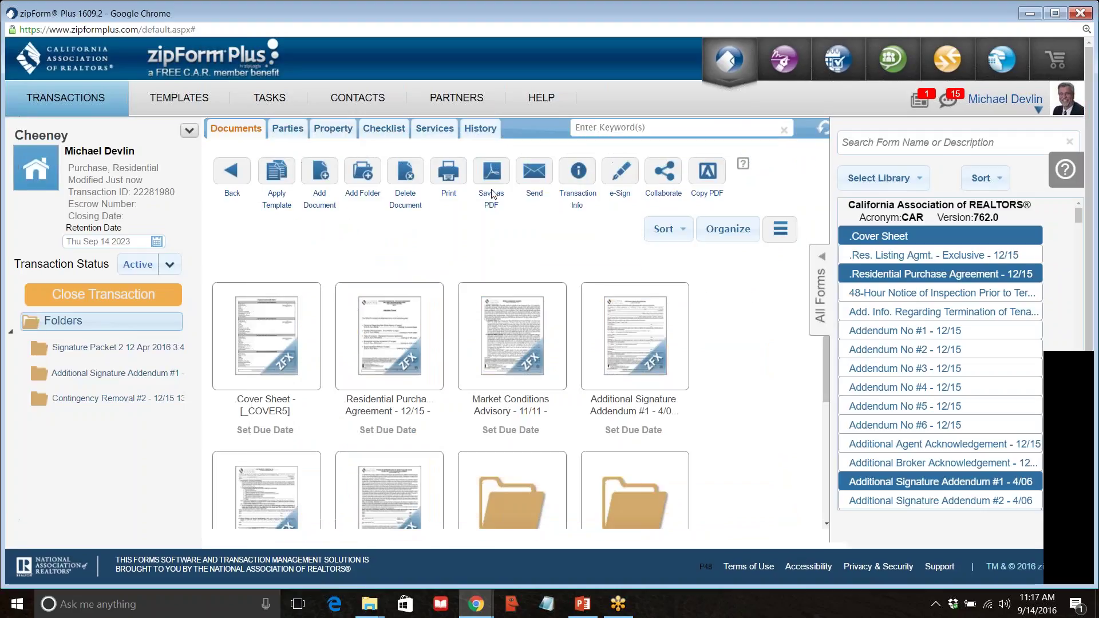
Open the Cheeney transaction's Property tab and launch MLS Connect.
{"action": "left_click", "coordinate": [330, 132]}
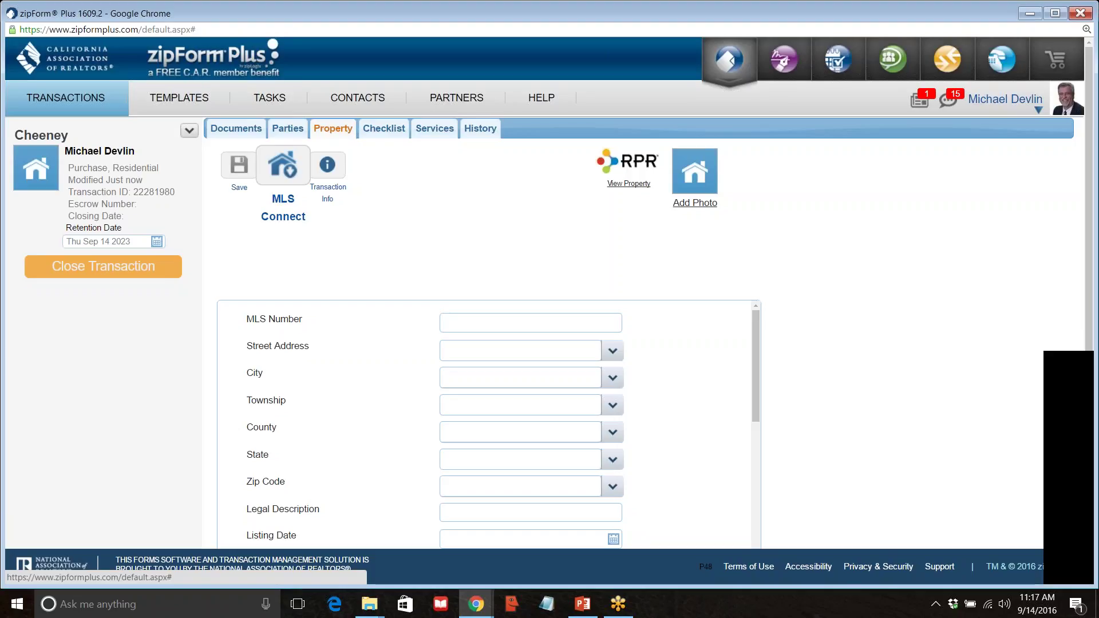
{"action": "left_click", "coordinate": [283, 183]}
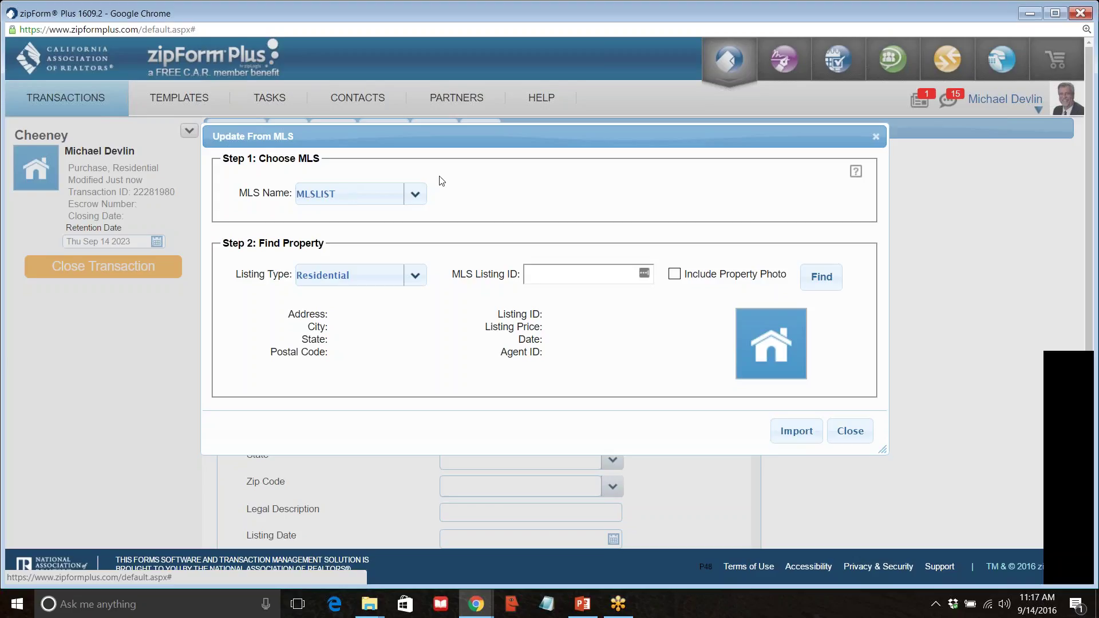
Import MLS listing ML81599332 with its property photo, replacing the existing property data.
{"action": "left_click", "coordinate": [548, 274]}
{"action": "type", "text": "ML81599332"}
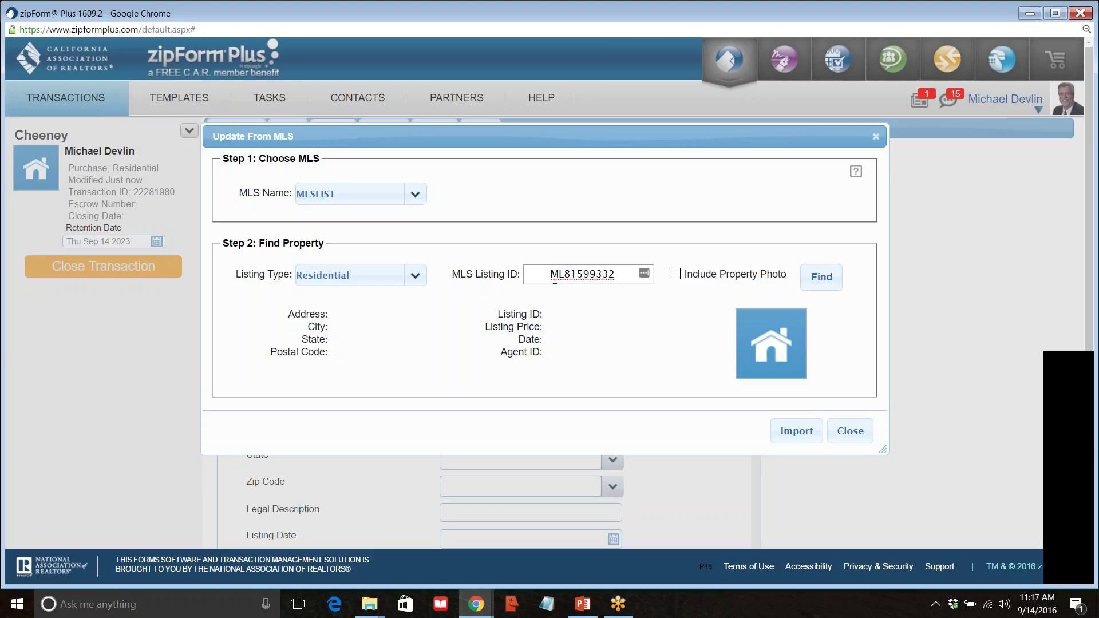
{"action": "key", "text": "Home"}
{"action": "key", "text": "Delete"}
{"action": "left_click", "coordinate": [675, 274]}
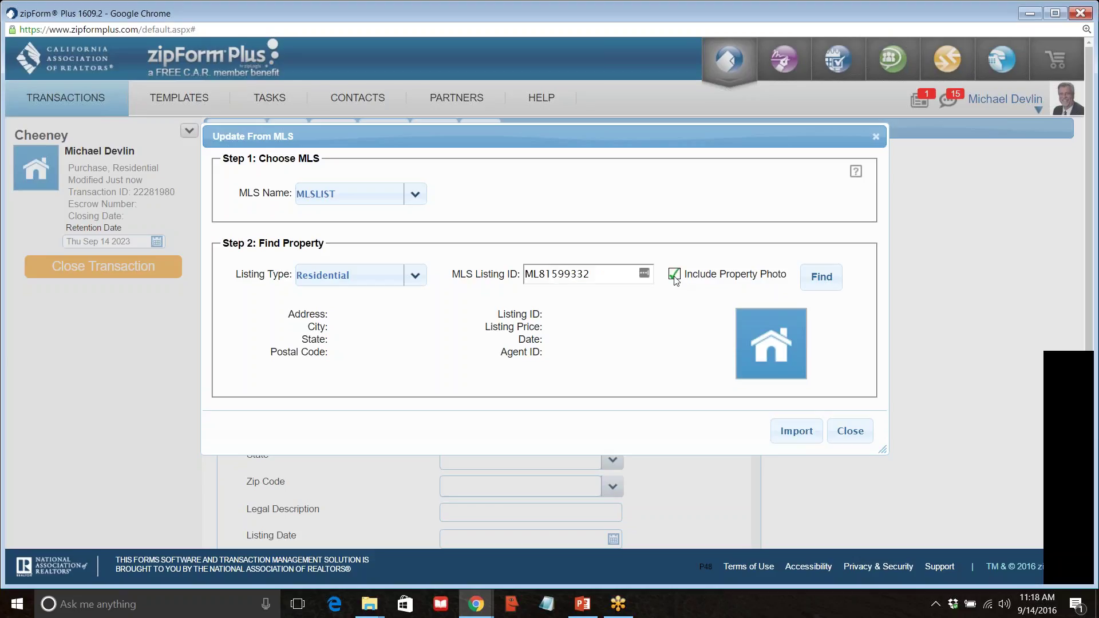
{"action": "left_click", "coordinate": [827, 281]}
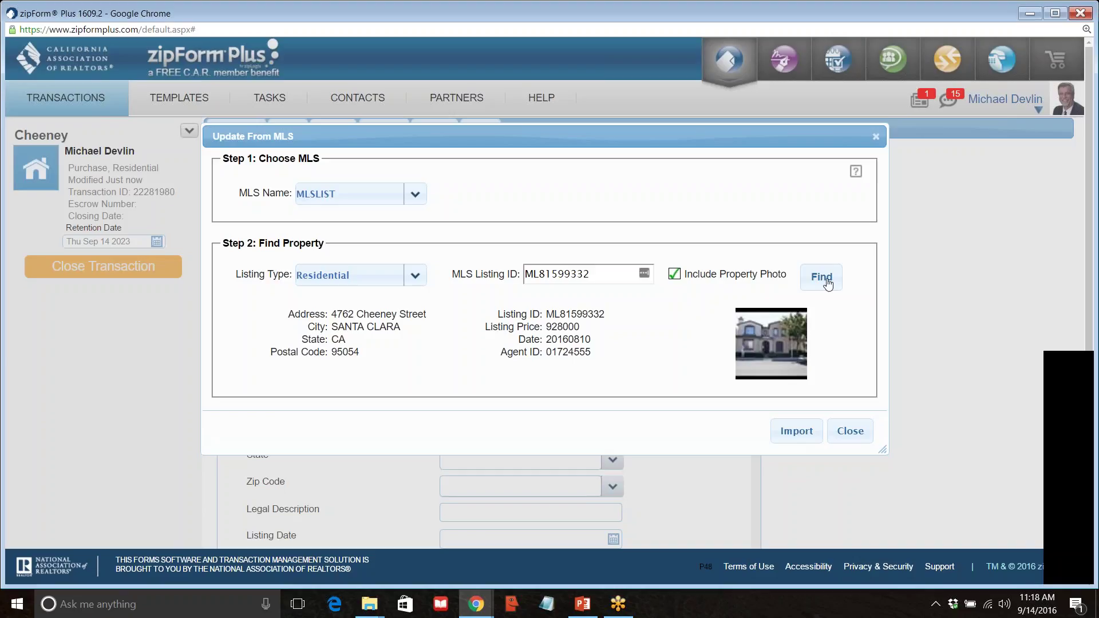
{"action": "left_click", "coordinate": [804, 446]}
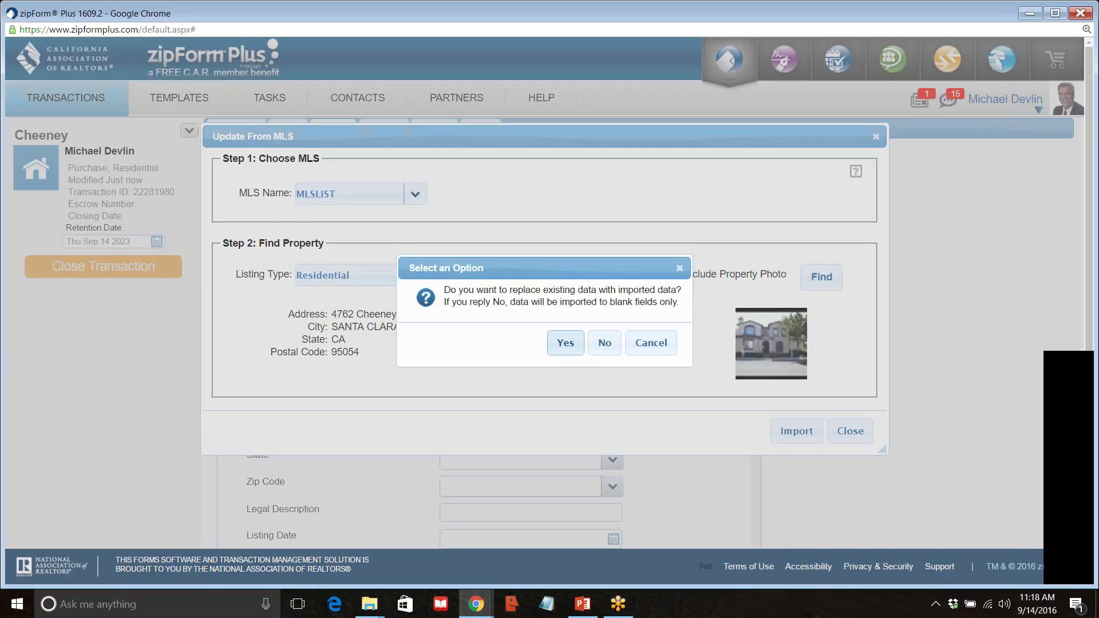
{"action": "left_click", "coordinate": [564, 345]}
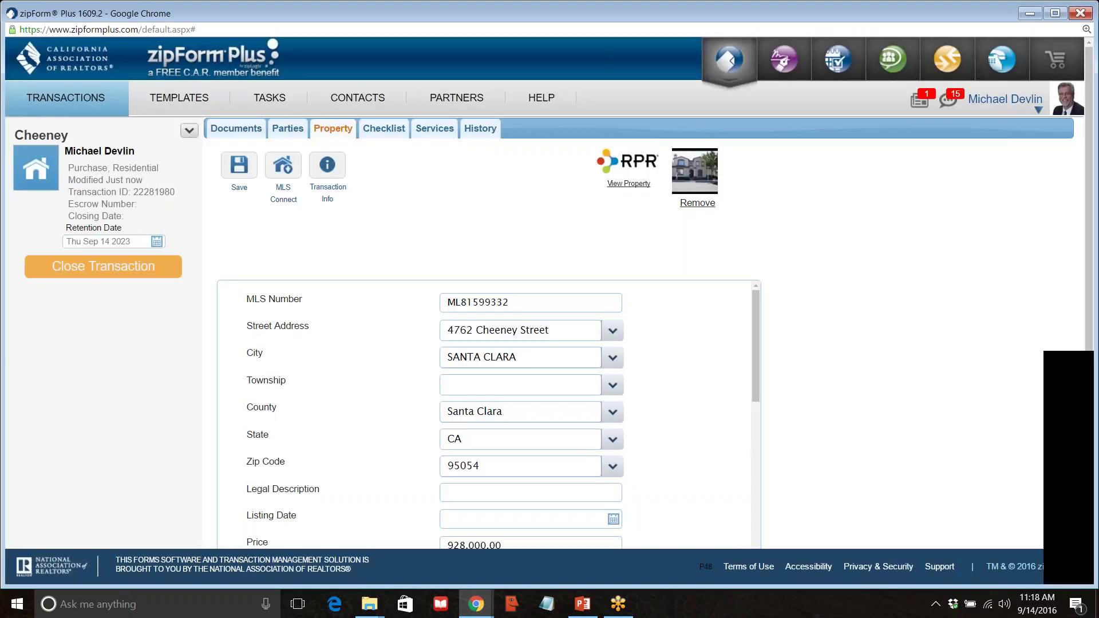
{"action": "scroll", "coordinate": [726, 383], "scroll_direction": "down", "scroll_amount": 10}
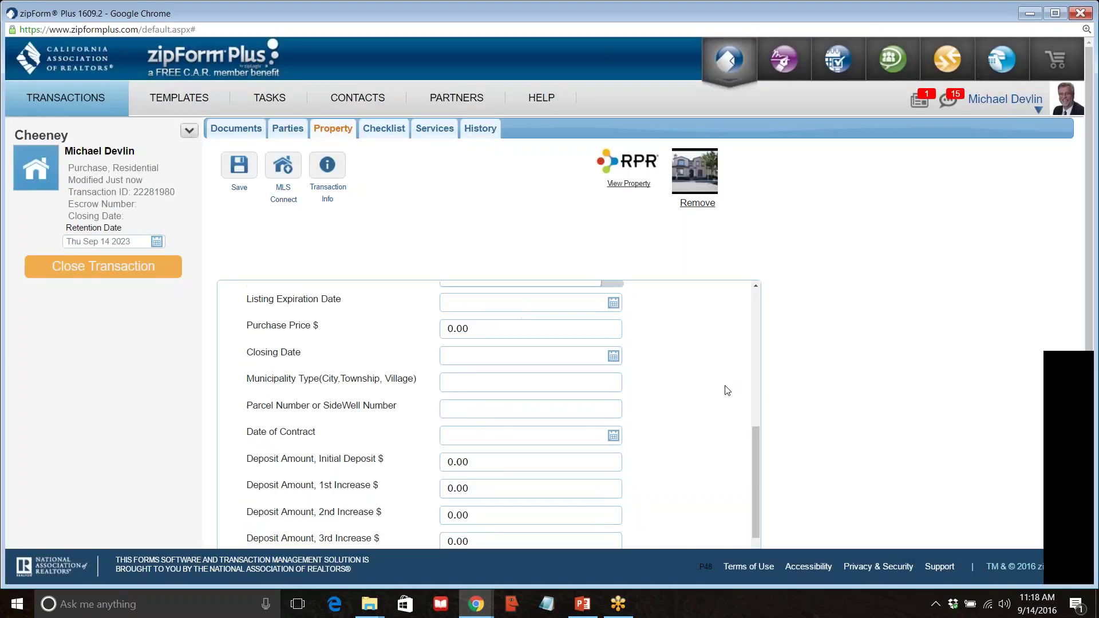
{"action": "scroll", "coordinate": [726, 388], "scroll_direction": "down", "scroll_amount": 3}
{"action": "scroll", "coordinate": [726, 383], "scroll_direction": "up", "scroll_amount": 15}
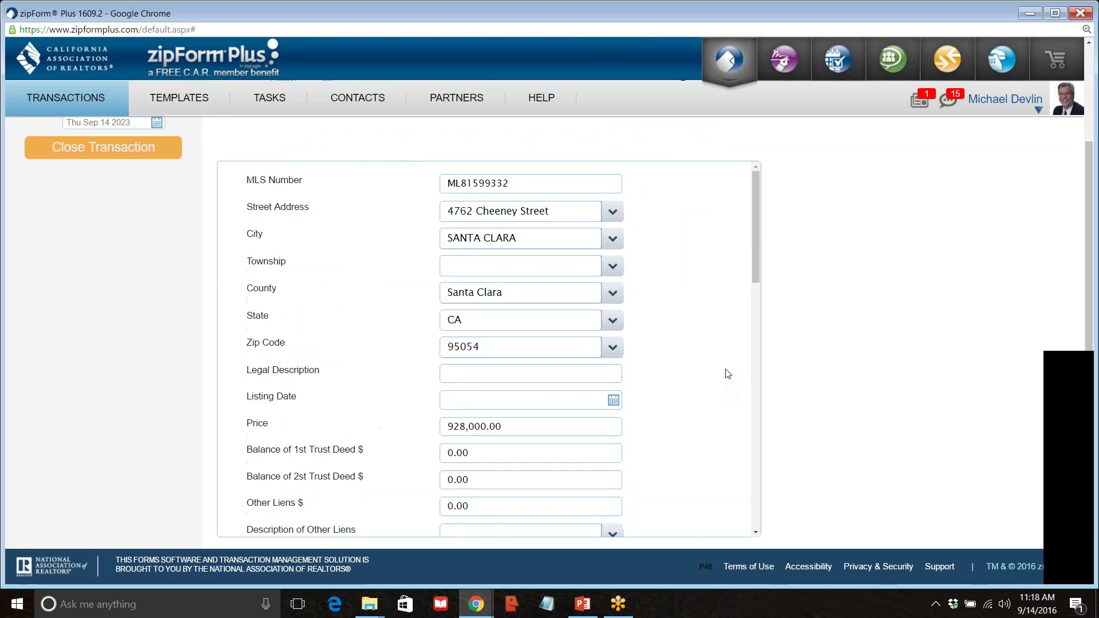
{"action": "left_click", "coordinate": [239, 167]}
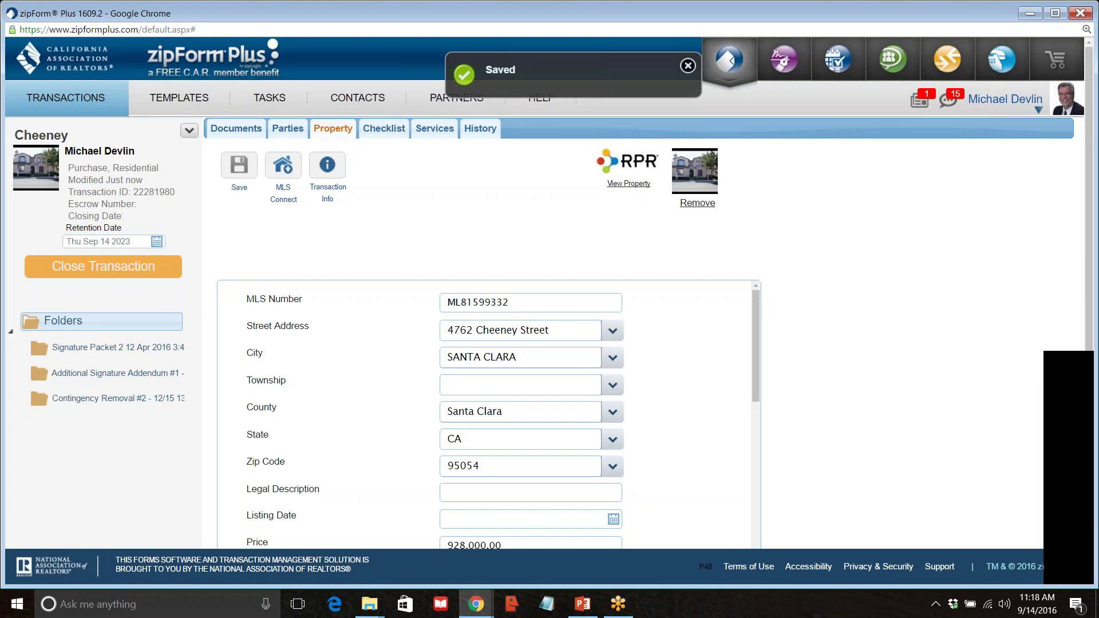
{"action": "left_click", "coordinate": [242, 131]}
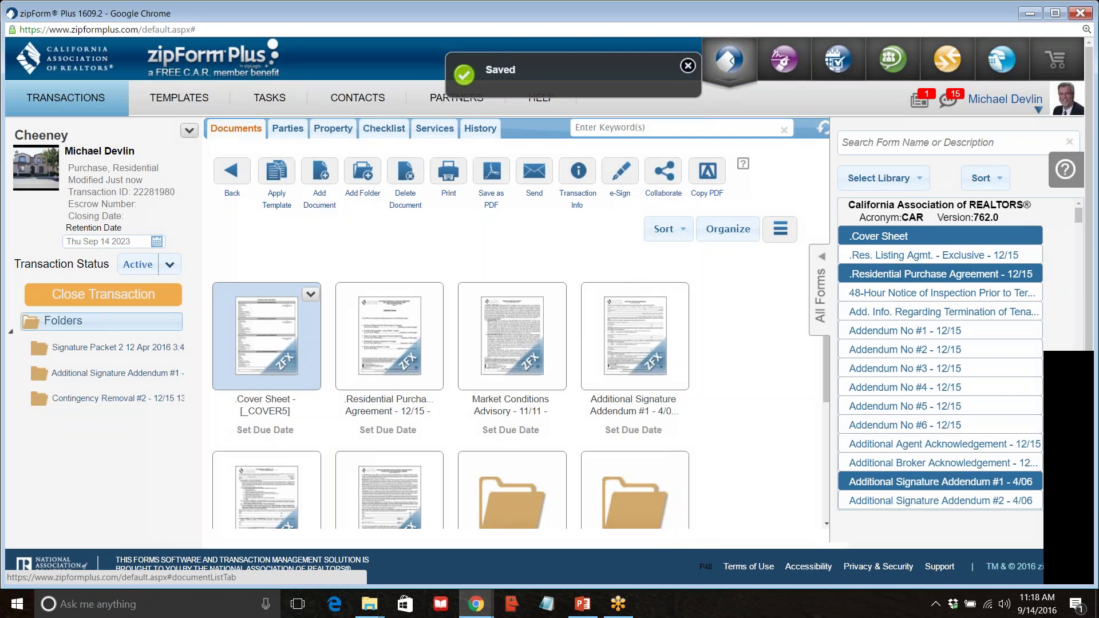
{"action": "left_click", "coordinate": [267, 352]}
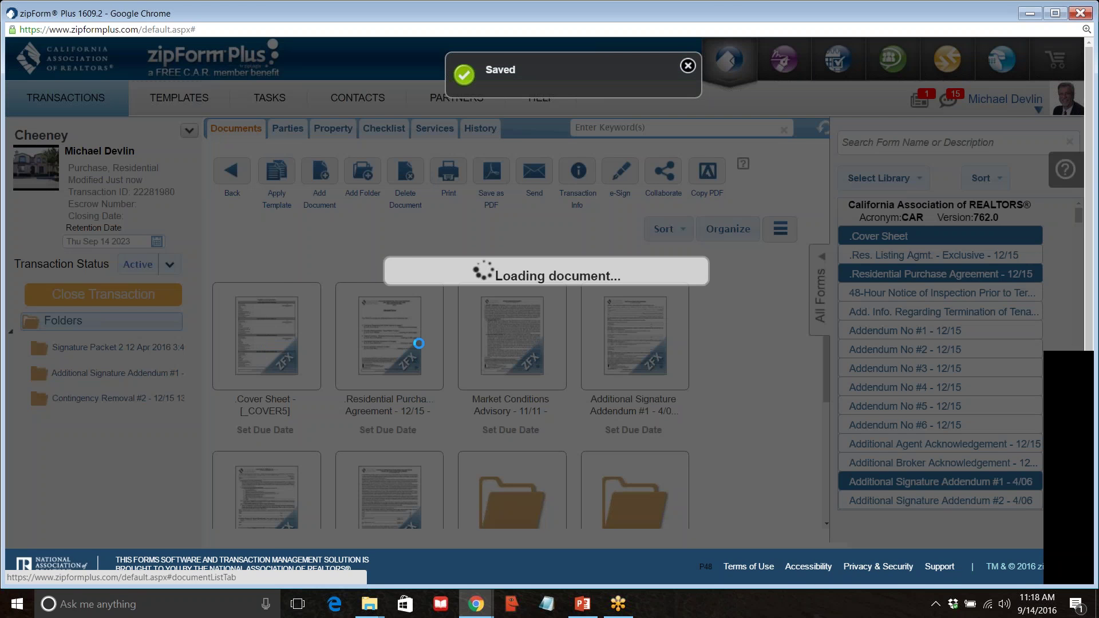
Scroll through the cover sheet to review the imported Property and Listing Broker Information, then return to the top.
{"action": "scroll", "coordinate": [473, 277], "scroll_direction": "down", "scroll_amount": 4}
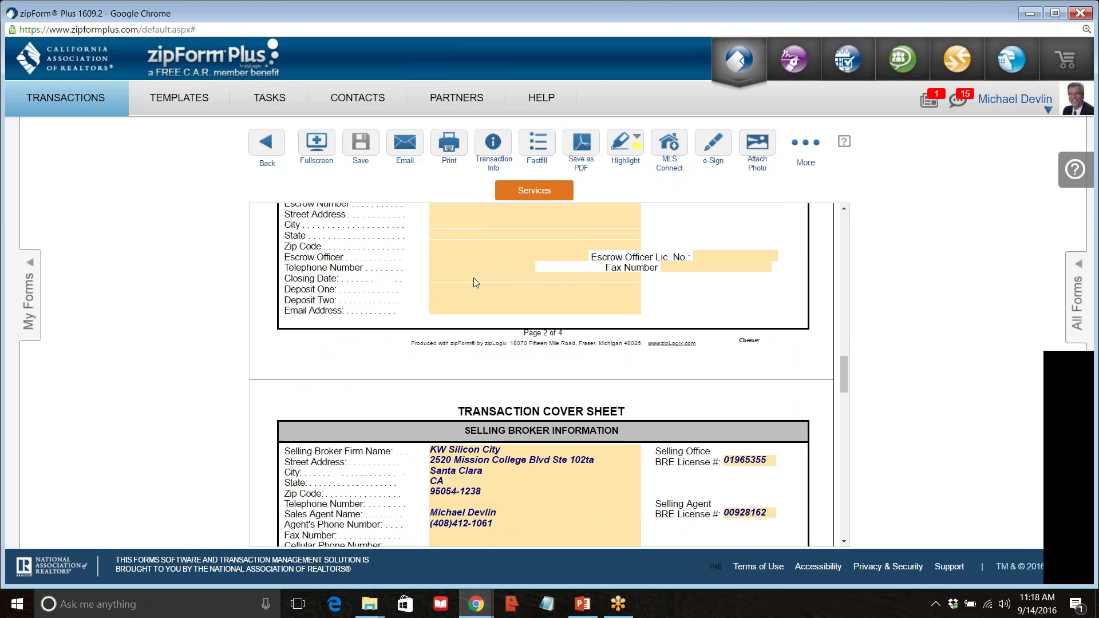
{"action": "scroll", "coordinate": [469, 280], "scroll_direction": "up", "scroll_amount": 15}
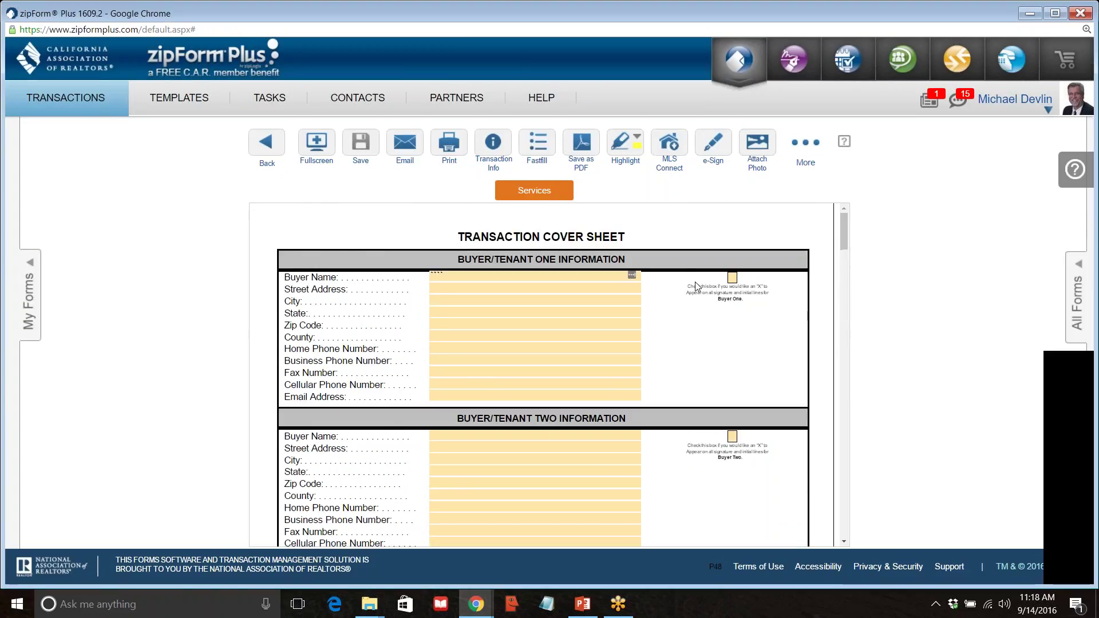
{"action": "scroll", "coordinate": [696, 286], "scroll_direction": "down", "scroll_amount": 3}
{"action": "scroll", "coordinate": [697, 293], "scroll_direction": "down", "scroll_amount": 3}
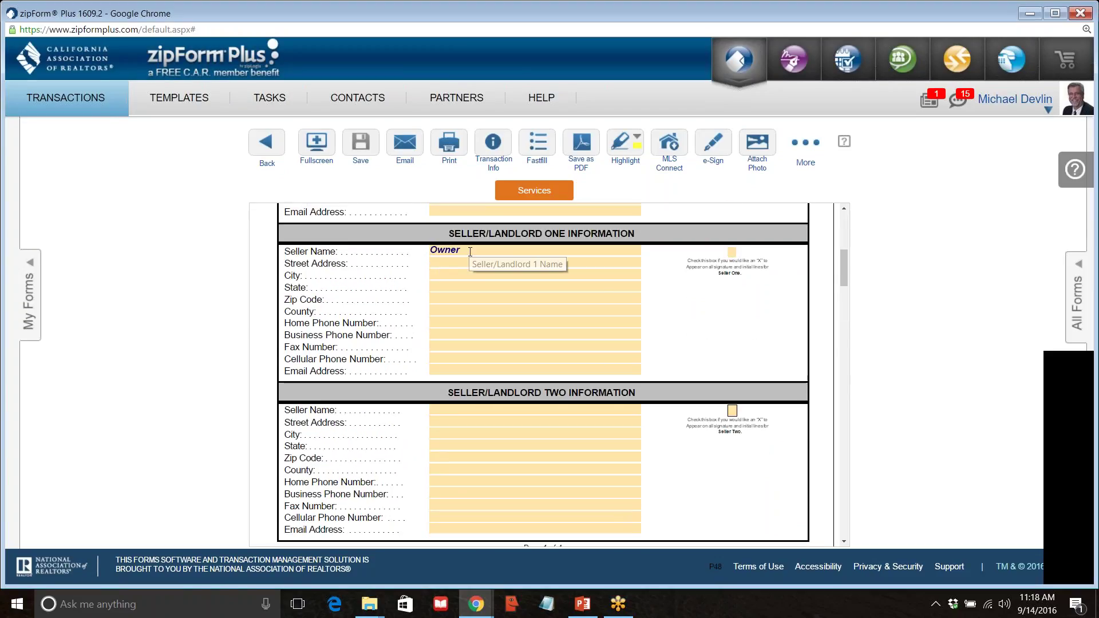
{"action": "scroll", "coordinate": [504, 342], "scroll_direction": "down", "scroll_amount": 6}
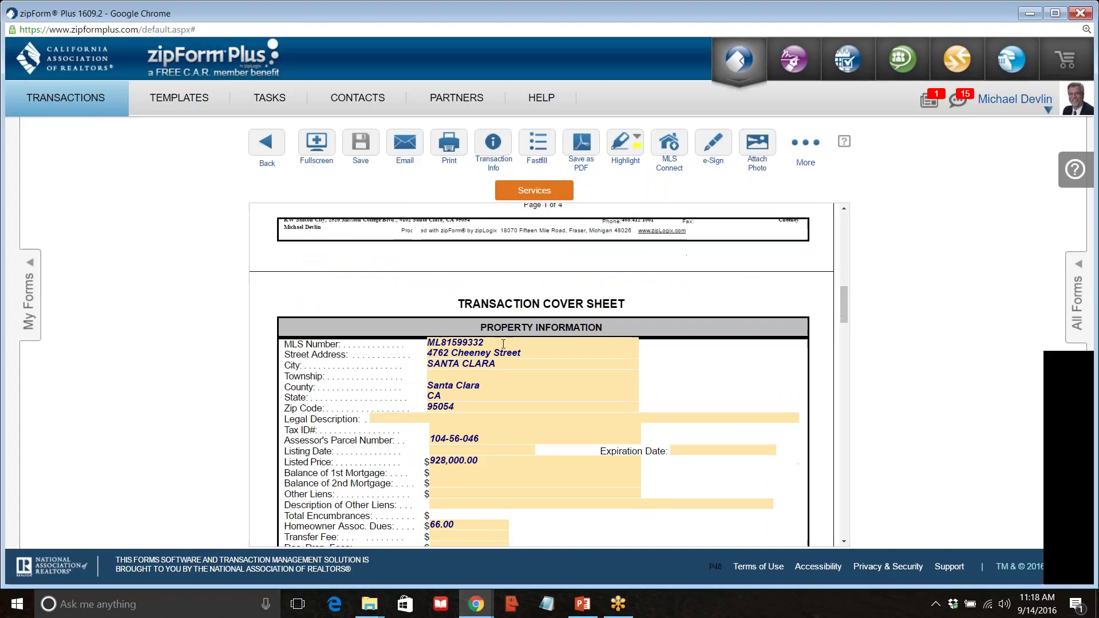
{"action": "scroll", "coordinate": [503, 341], "scroll_direction": "down", "scroll_amount": 2}
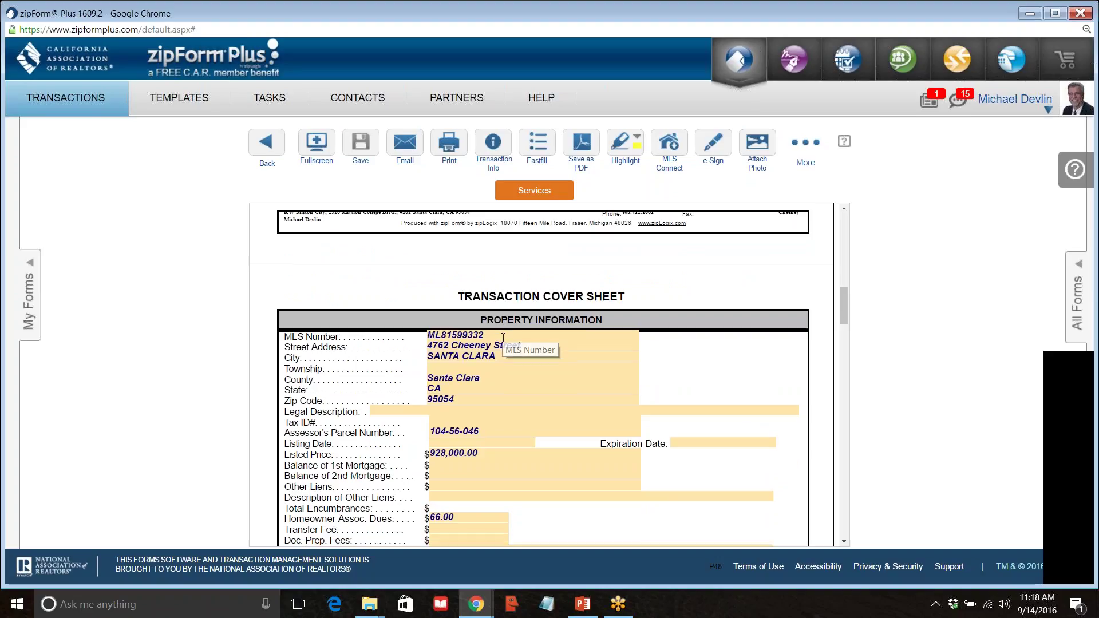
{"action": "scroll", "coordinate": [503, 338], "scroll_direction": "down", "scroll_amount": 10}
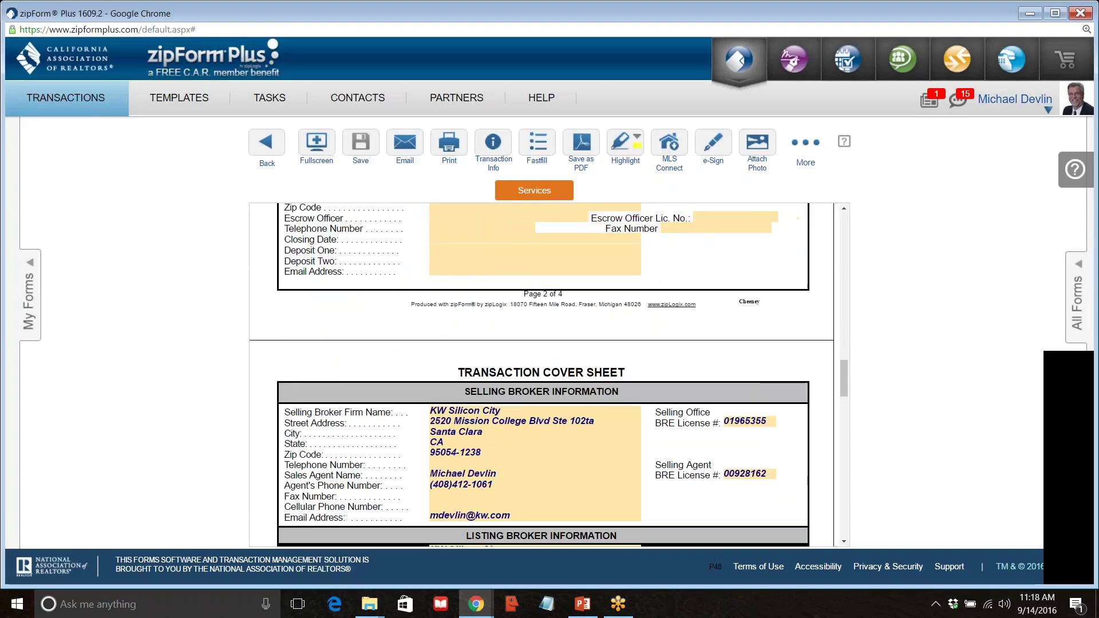
{"action": "scroll", "coordinate": [497, 441], "scroll_direction": "up", "scroll_amount": 2}
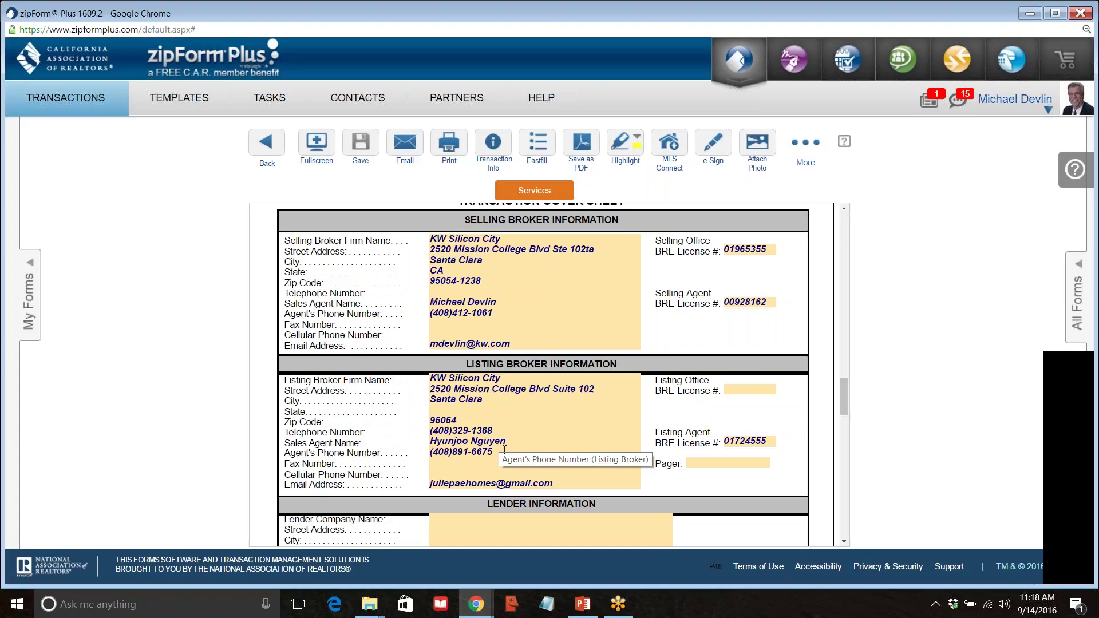
{"action": "scroll", "coordinate": [590, 355], "scroll_direction": "up", "scroll_amount": 15}
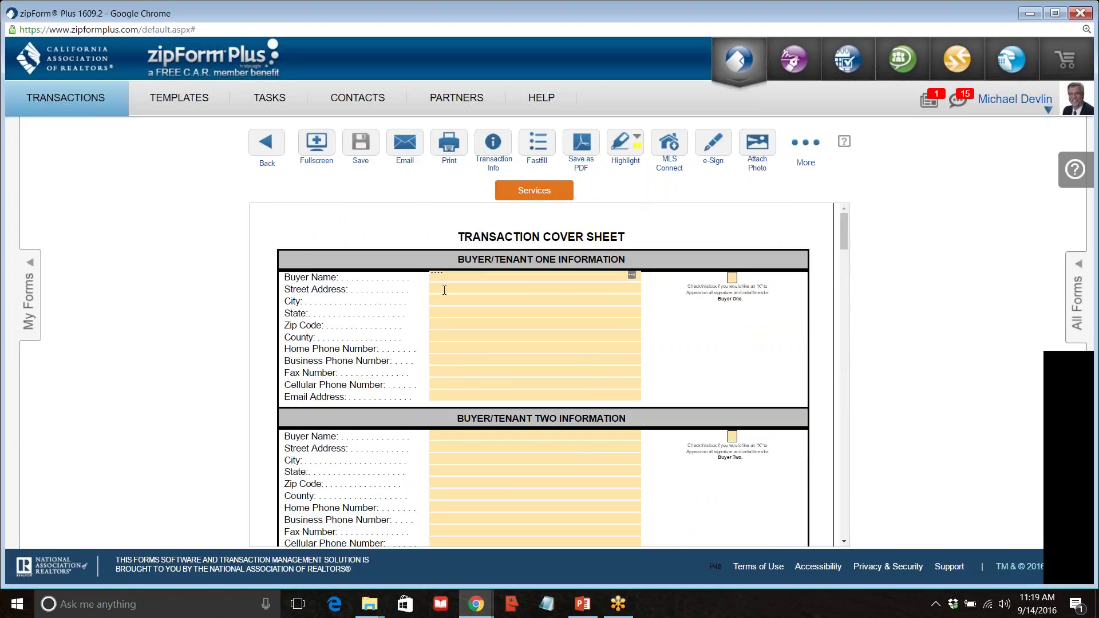
Enter the first buyer's full name in the Buyer Name field.
{"action": "left_click", "coordinate": [471, 278]}
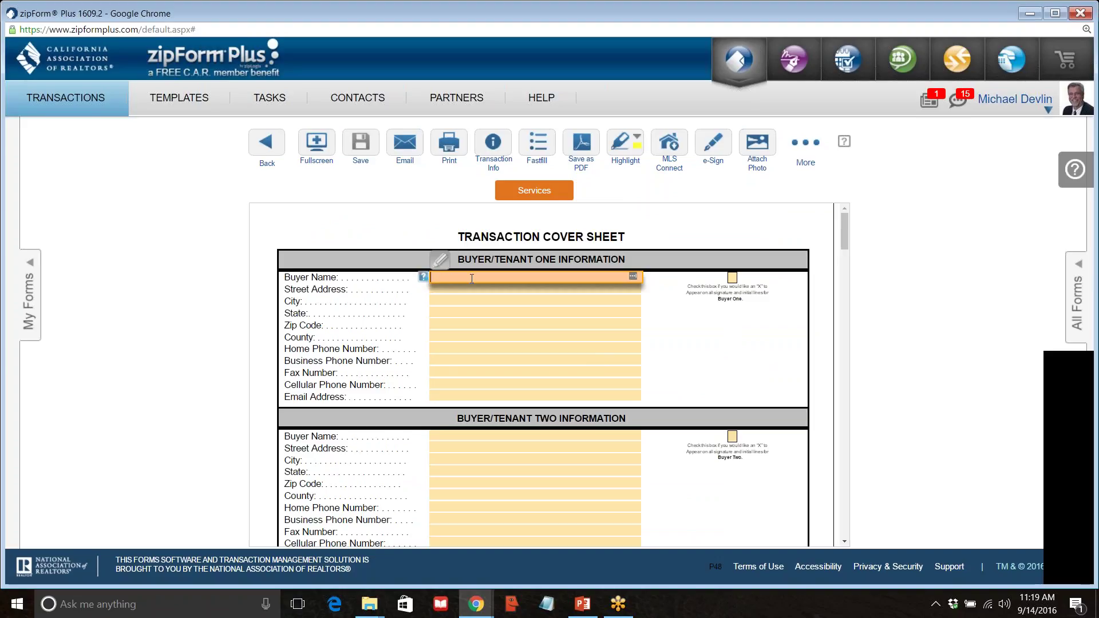
{"action": "type", "text": "Buyer"}
{"action": "key", "text": "BackSpace"}
{"action": "key", "text": "BackSpace"}
{"action": "key", "text": "BackSpace"}
{"action": "type", "text": "illy"}
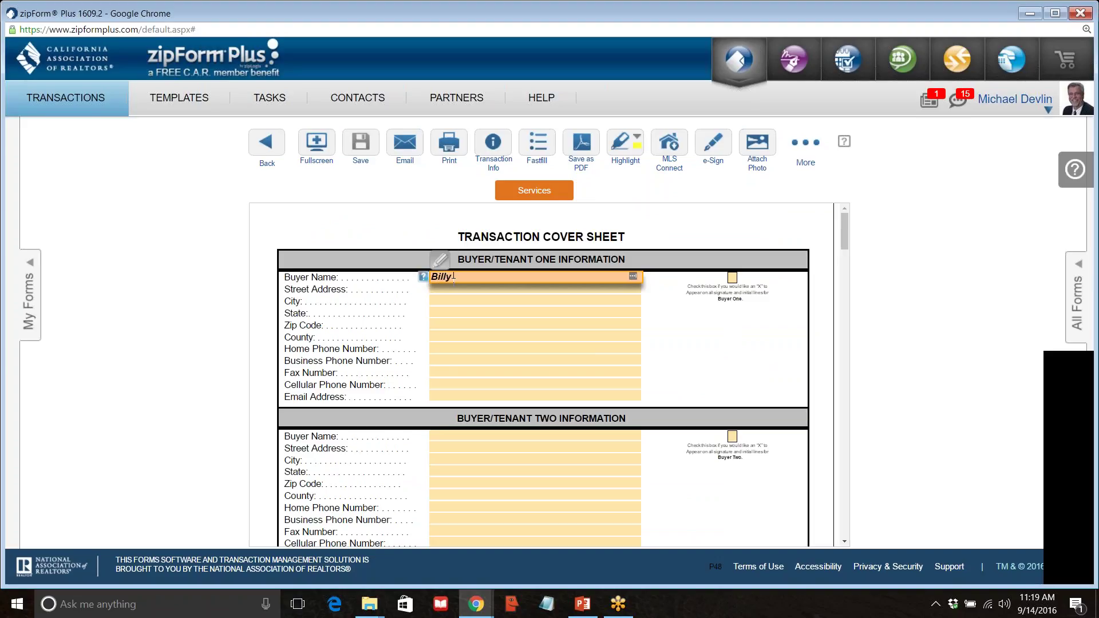
{"action": "type", "text": " Buyer"}
{"action": "key", "text": "Tab"}
{"action": "key", "text": "Tab"}
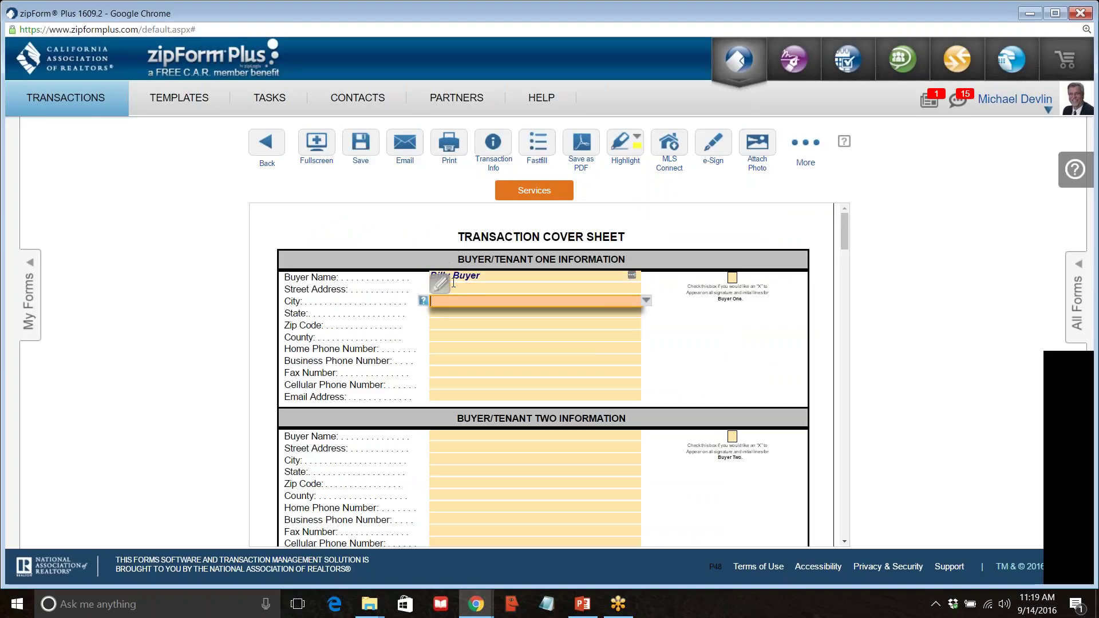
Fill in the first buyer's e-mail address and commit it.
{"action": "key", "text": "Tab"}
{"action": "key", "text": "Tab"}
{"action": "key", "text": "Tab"}
{"action": "key", "text": "Tab"}
{"action": "key", "text": "Tab"}
{"action": "key", "text": "Tab"}
{"action": "key", "text": "Tab"}
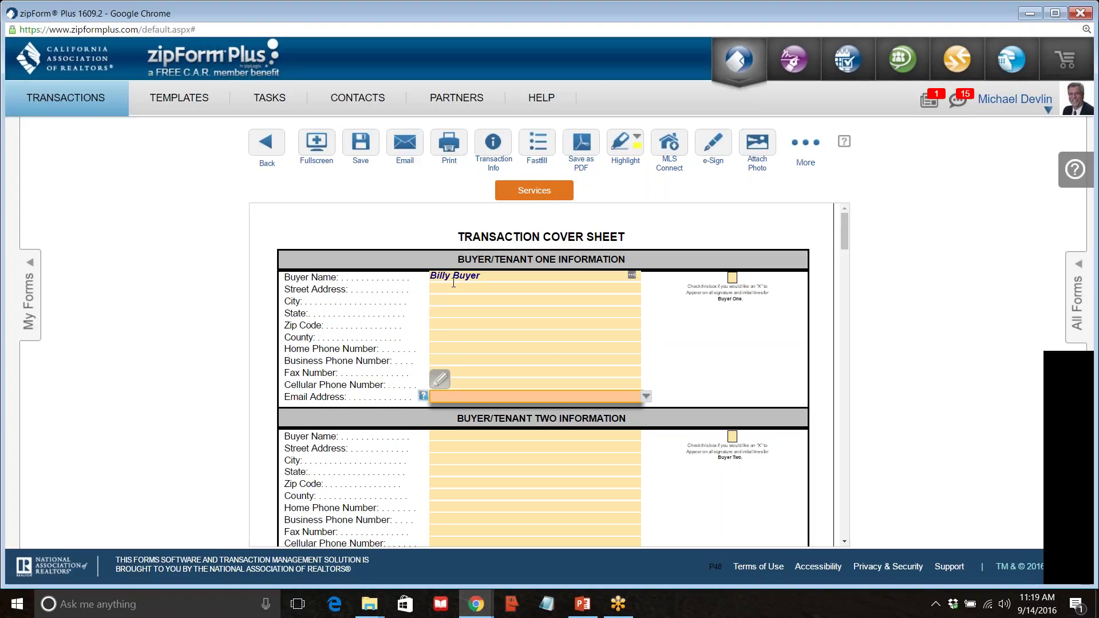
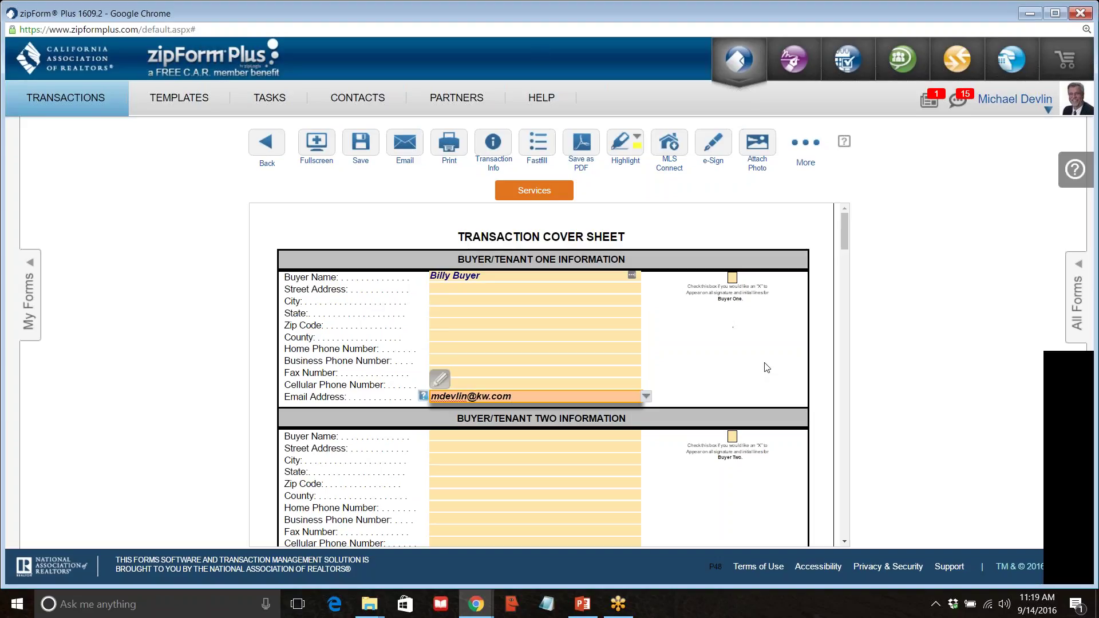
{"action": "scroll", "coordinate": [647, 338], "scroll_direction": "down", "scroll_amount": 2}
{"action": "scroll", "coordinate": [644, 333], "scroll_direction": "down", "scroll_amount": 1}
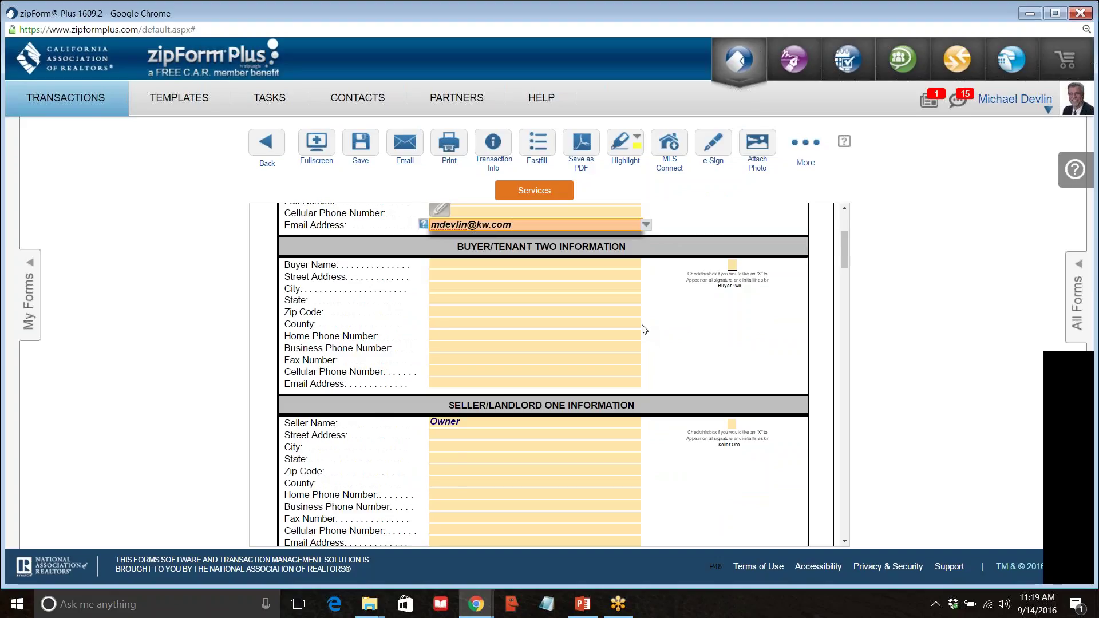
{"action": "scroll", "coordinate": [646, 334], "scroll_direction": "up", "scroll_amount": 1}
{"action": "left_click", "coordinate": [754, 258]}
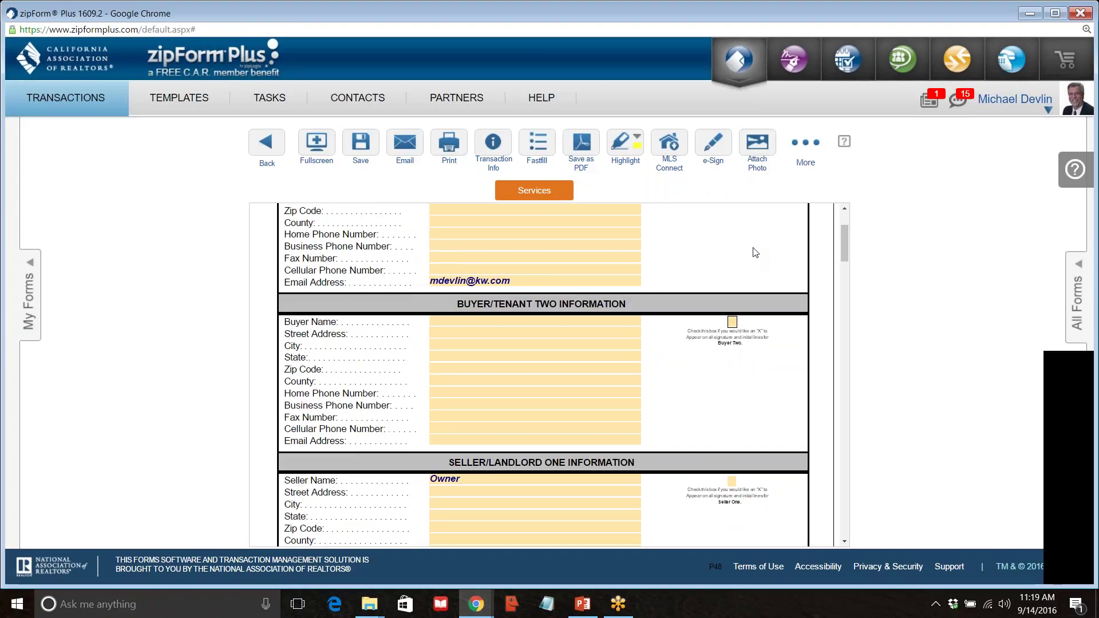
{"action": "scroll", "coordinate": [754, 249], "scroll_direction": "up", "scroll_amount": 3}
{"action": "scroll", "coordinate": [754, 252], "scroll_direction": "down", "scroll_amount": 8}
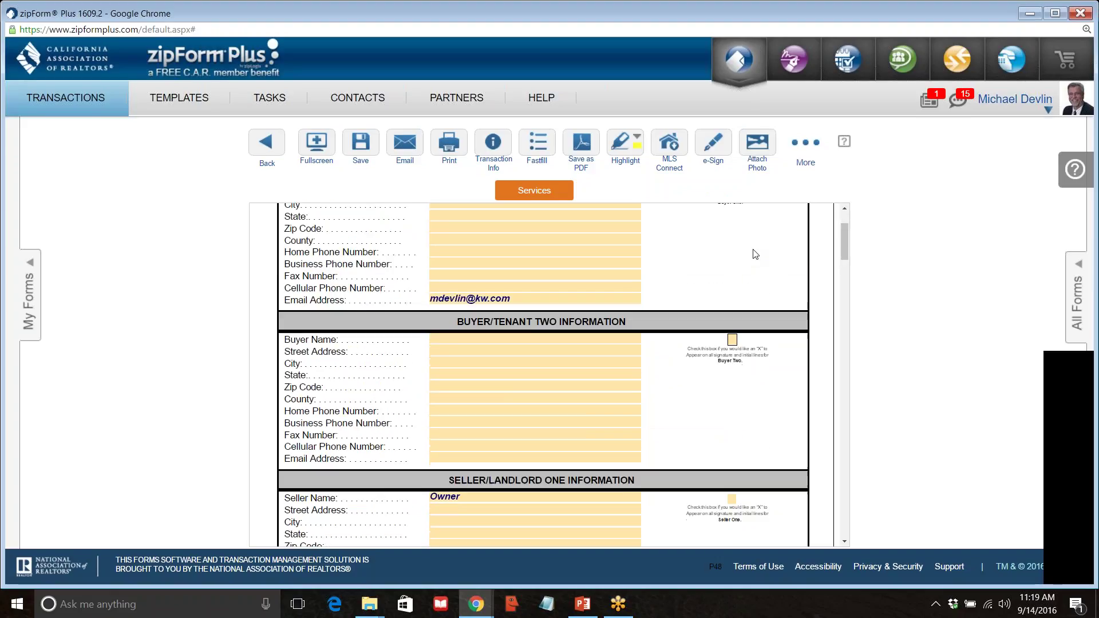
{"action": "scroll", "coordinate": [751, 262], "scroll_direction": "down", "scroll_amount": 3}
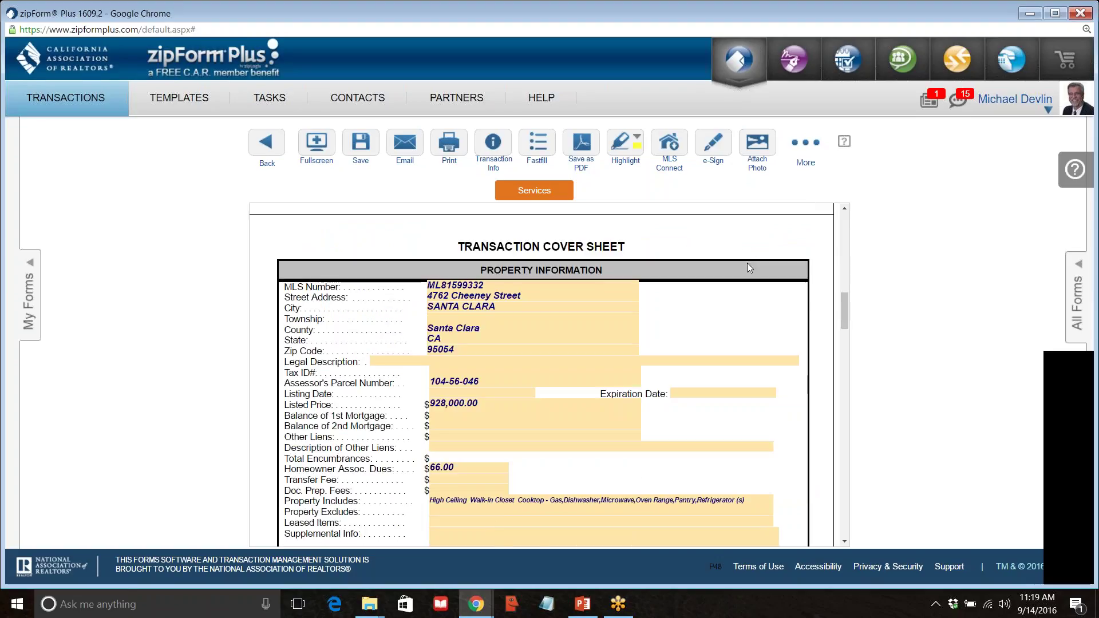
{"action": "scroll", "coordinate": [747, 263], "scroll_direction": "up", "scroll_amount": 12}
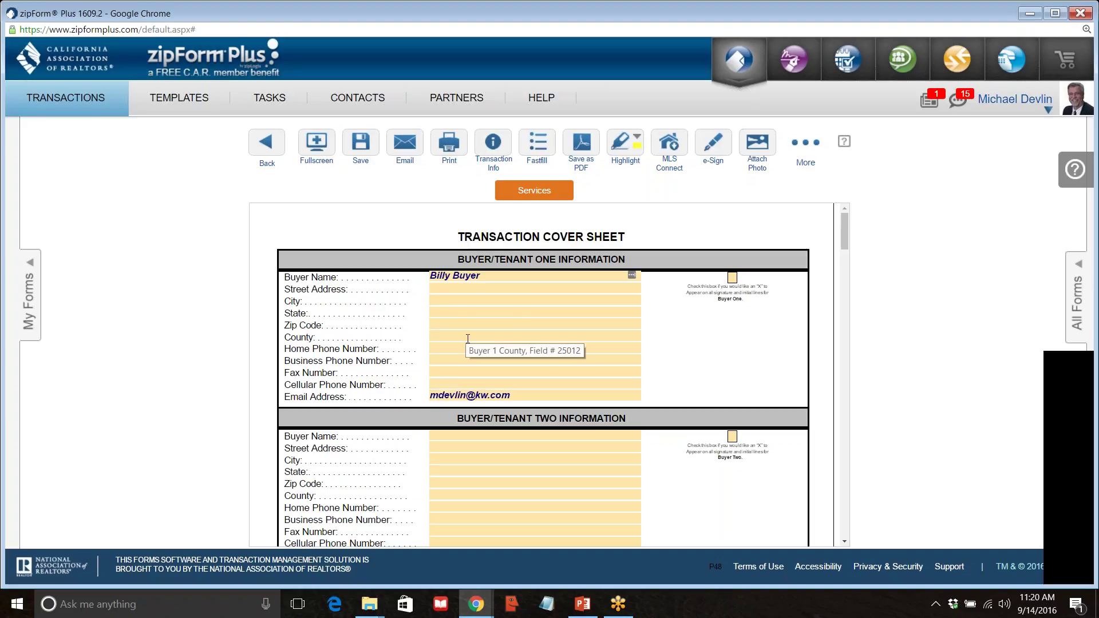
{"action": "left_click", "coordinate": [524, 397]}
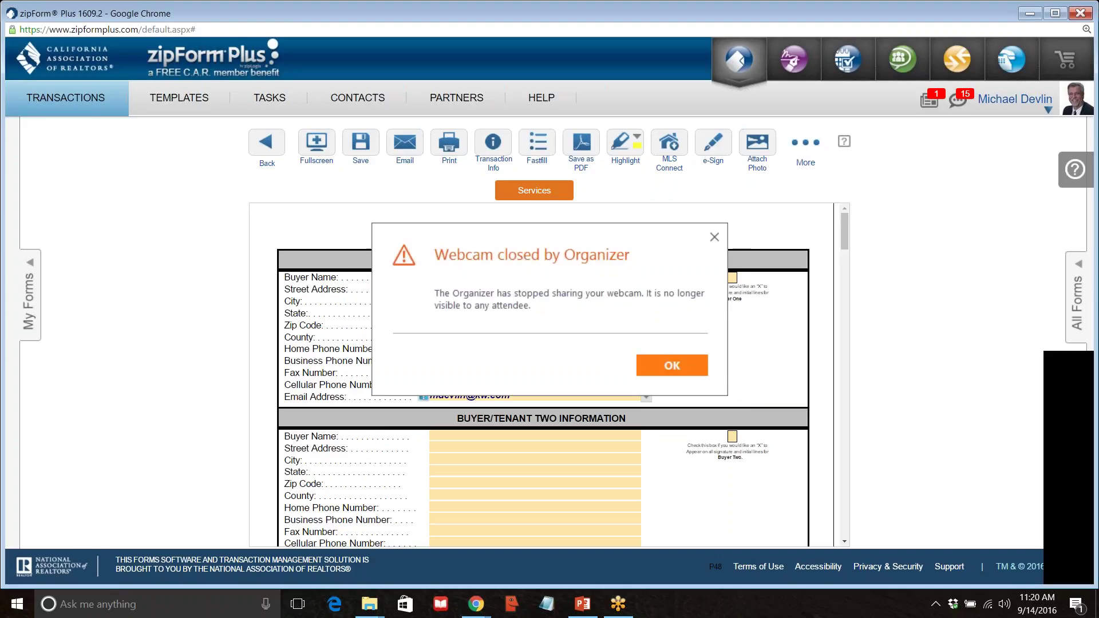
{"action": "left_click", "coordinate": [670, 365]}
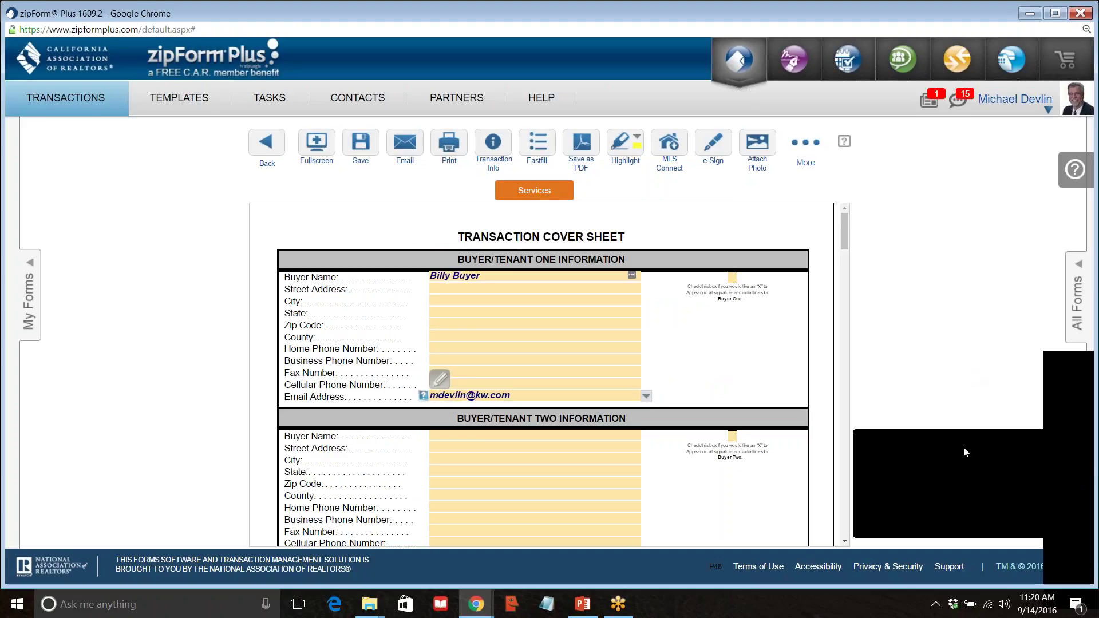
Enter a purchase price of 928,000.00 in the Purchase Price field.
{"action": "scroll", "coordinate": [380, 432], "scroll_direction": "down", "scroll_amount": 2}
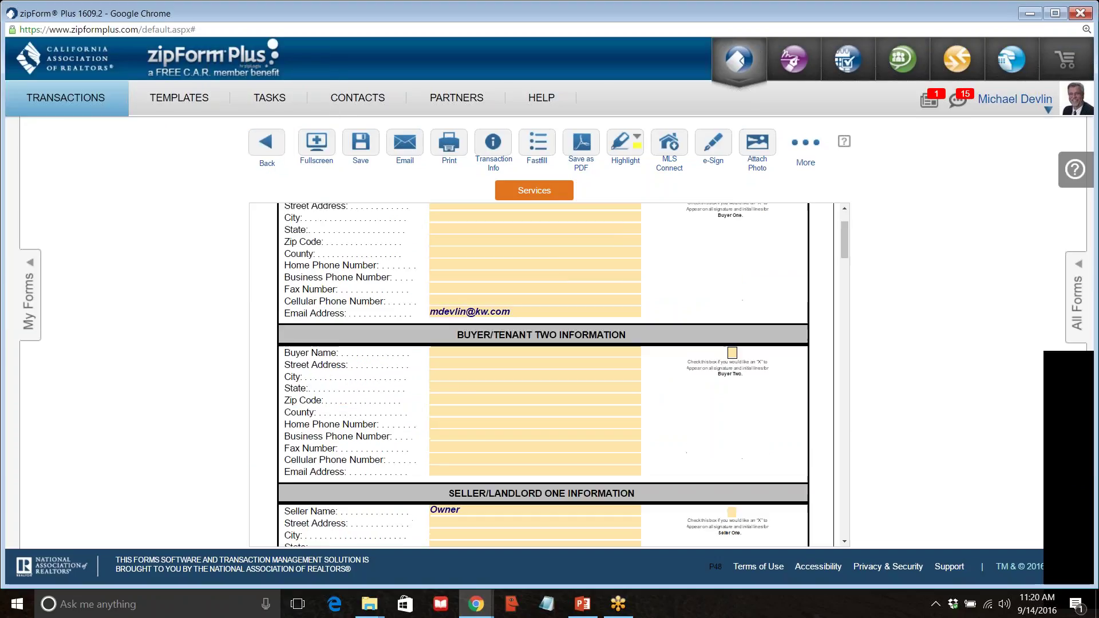
{"action": "scroll", "coordinate": [395, 401], "scroll_direction": "down", "scroll_amount": 15}
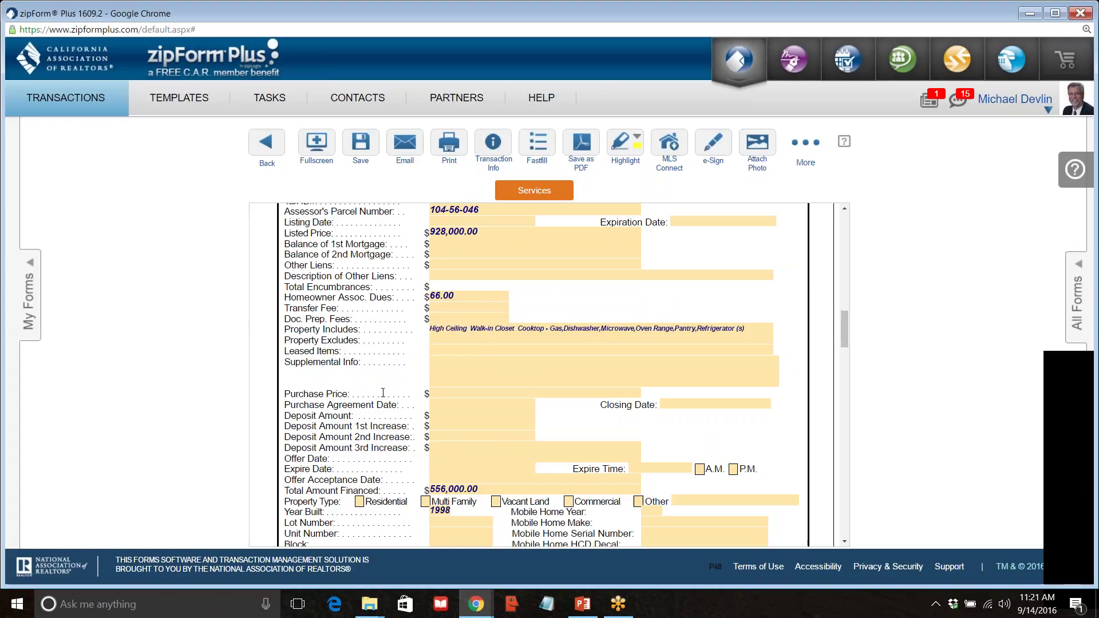
{"action": "scroll", "coordinate": [383, 393], "scroll_direction": "up", "scroll_amount": 3}
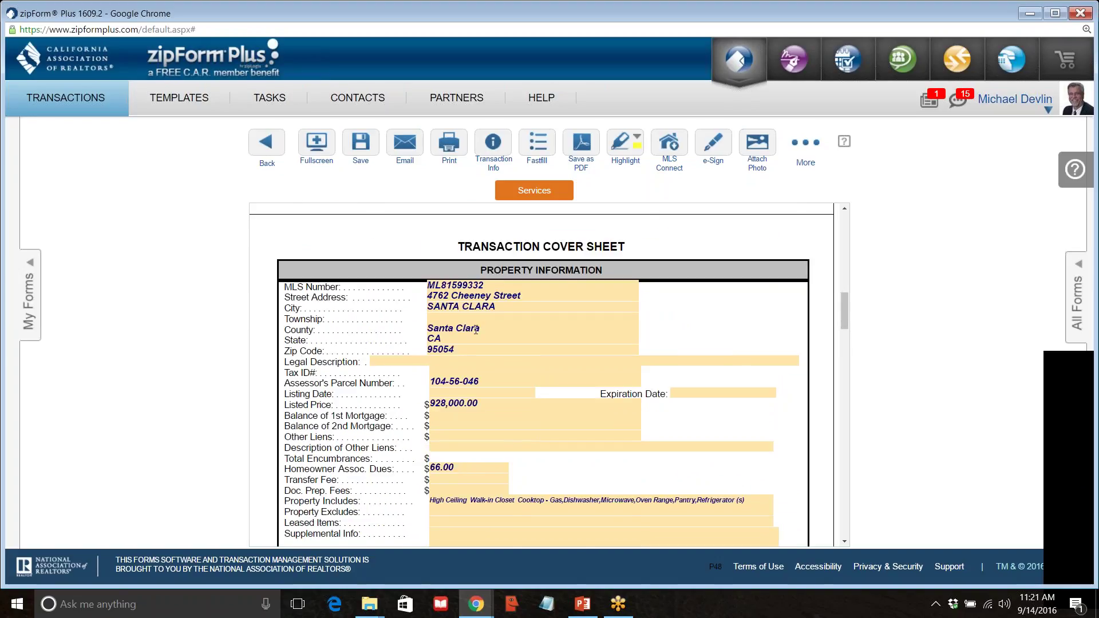
{"action": "scroll", "coordinate": [477, 328], "scroll_direction": "down", "scroll_amount": 3}
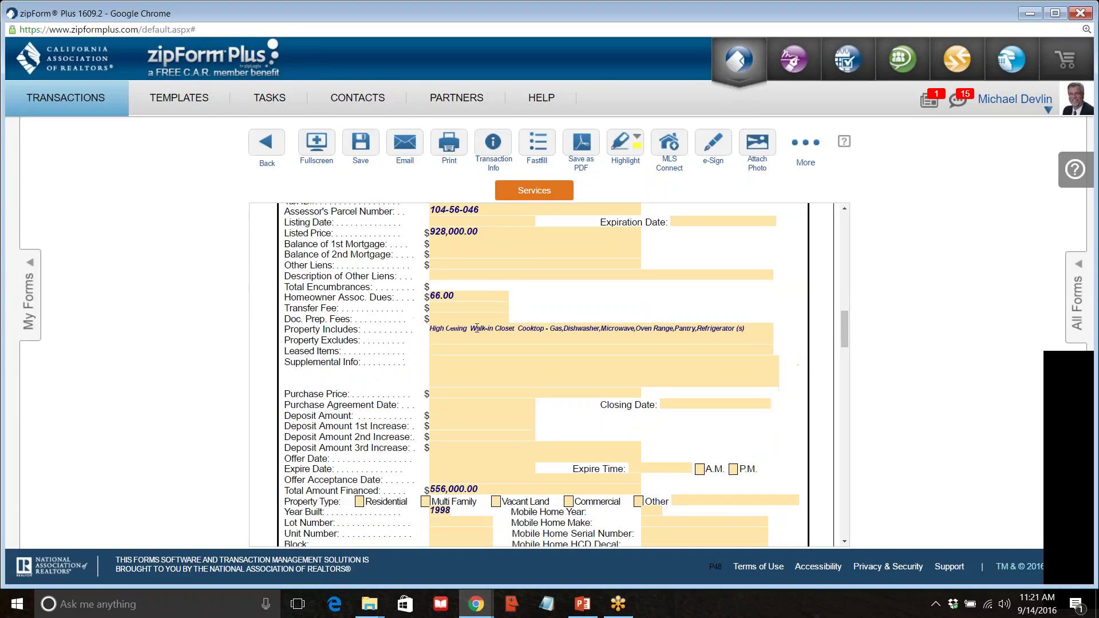
{"action": "left_click", "coordinate": [447, 394]}
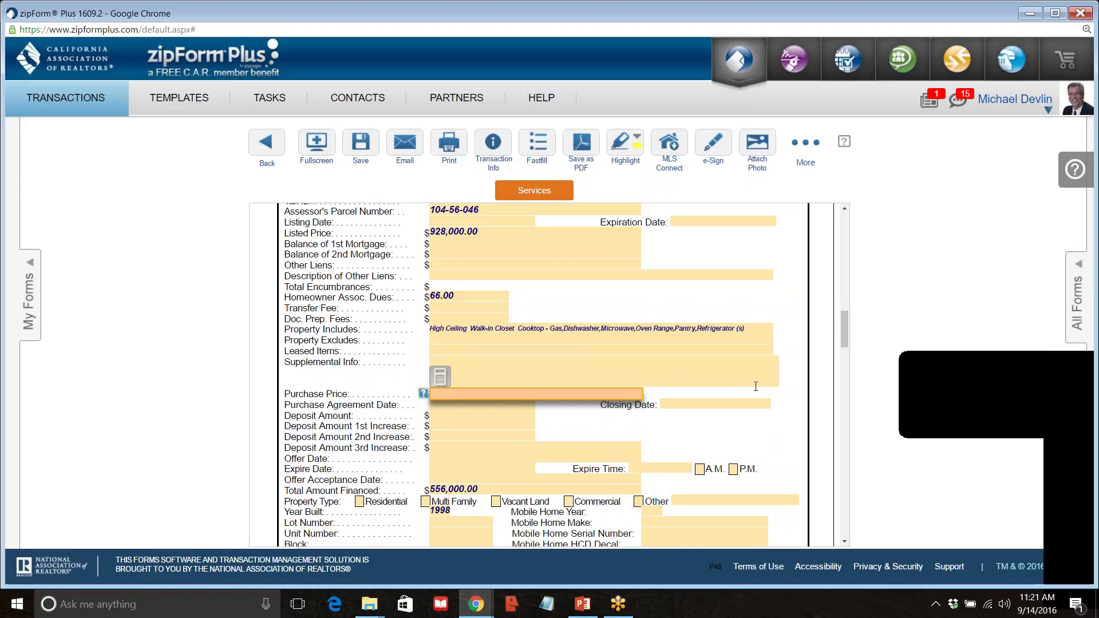
{"action": "scroll", "coordinate": [671, 362], "scroll_direction": "up", "scroll_amount": 1}
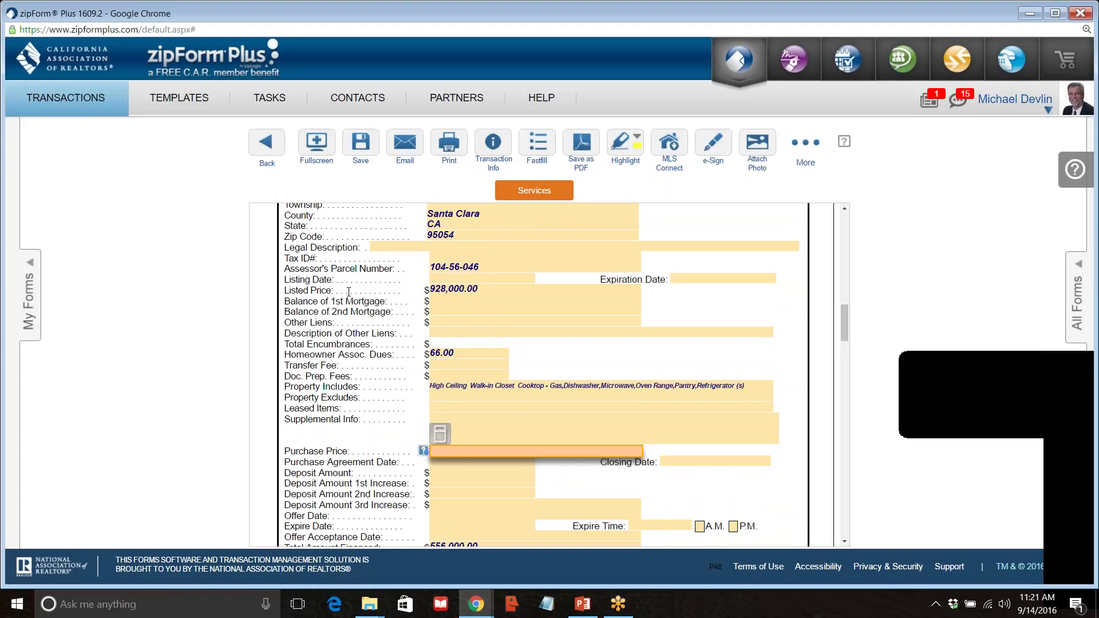
{"action": "scroll", "coordinate": [514, 423], "scroll_direction": "down", "scroll_amount": 1}
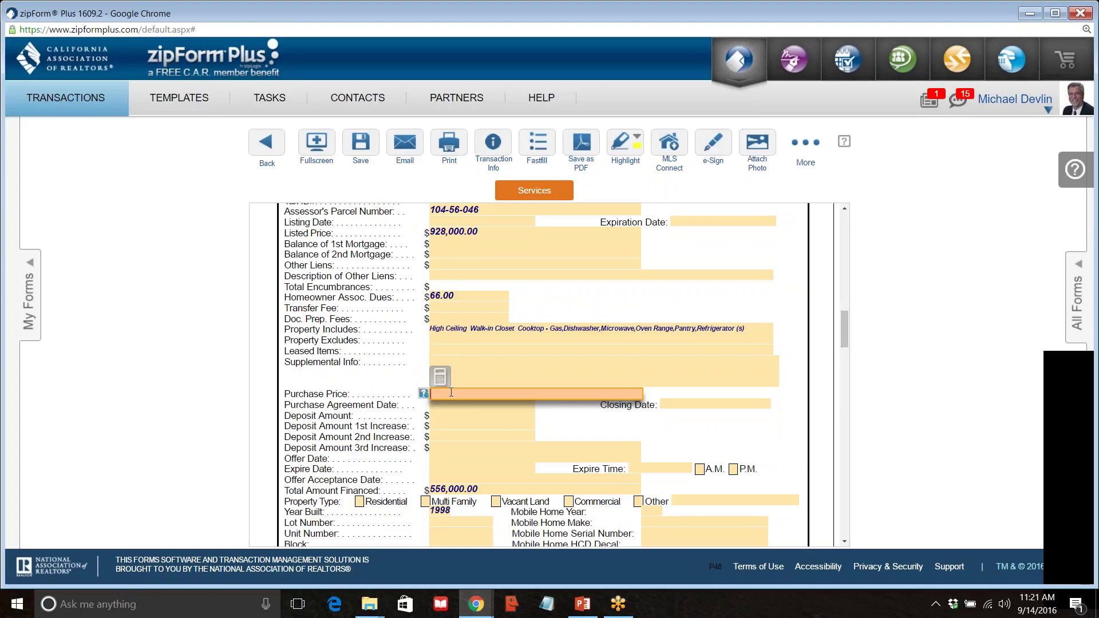
{"action": "type", "text": "928"}
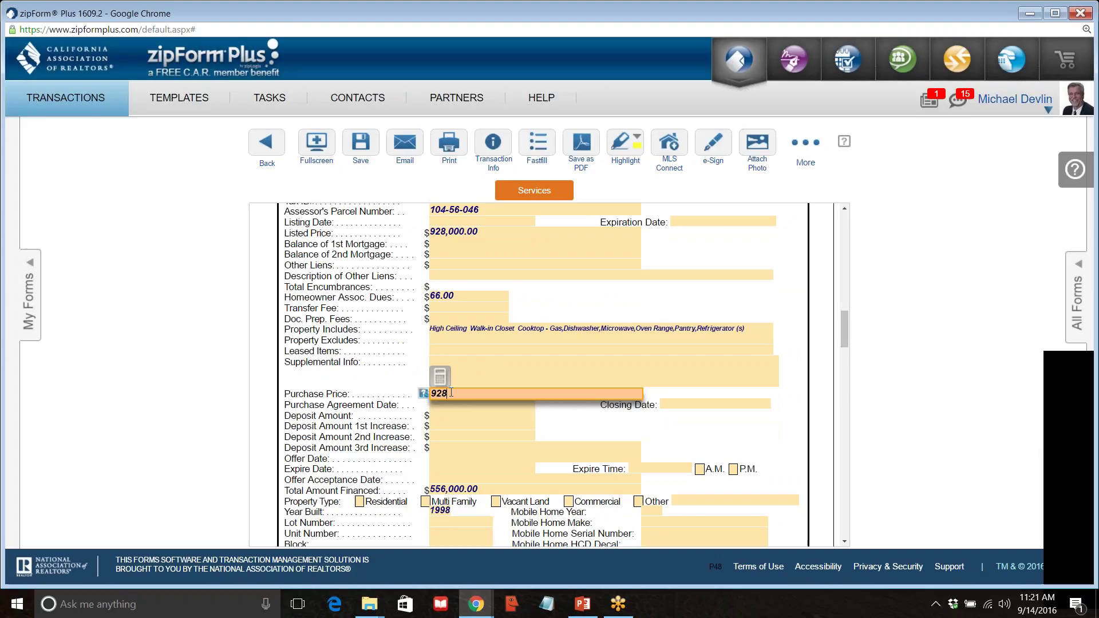
{"action": "type", "text": "000"}
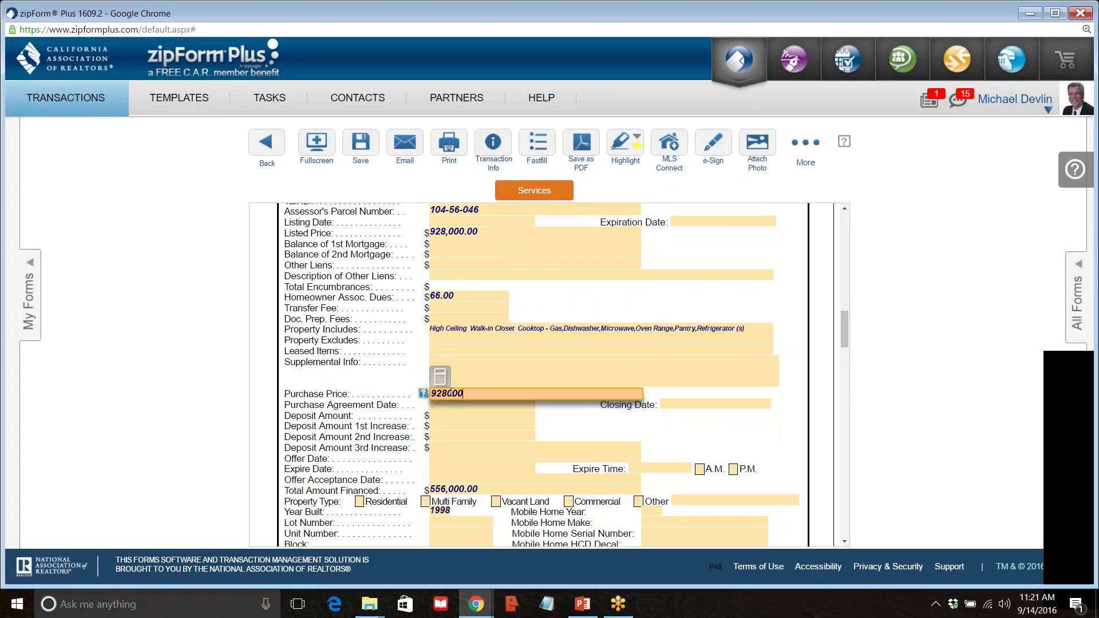
{"action": "key", "text": "Tab"}
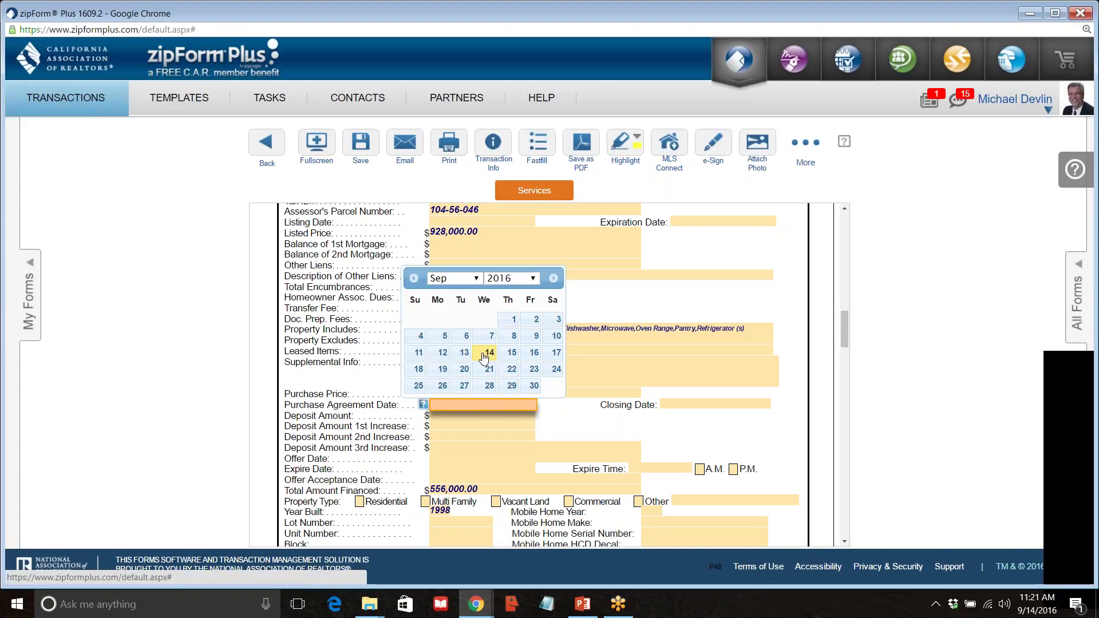
Set the Purchase Agreement Date to September 14, 2016 and open the Closing Date calendar.
{"action": "left_click", "coordinate": [484, 358]}
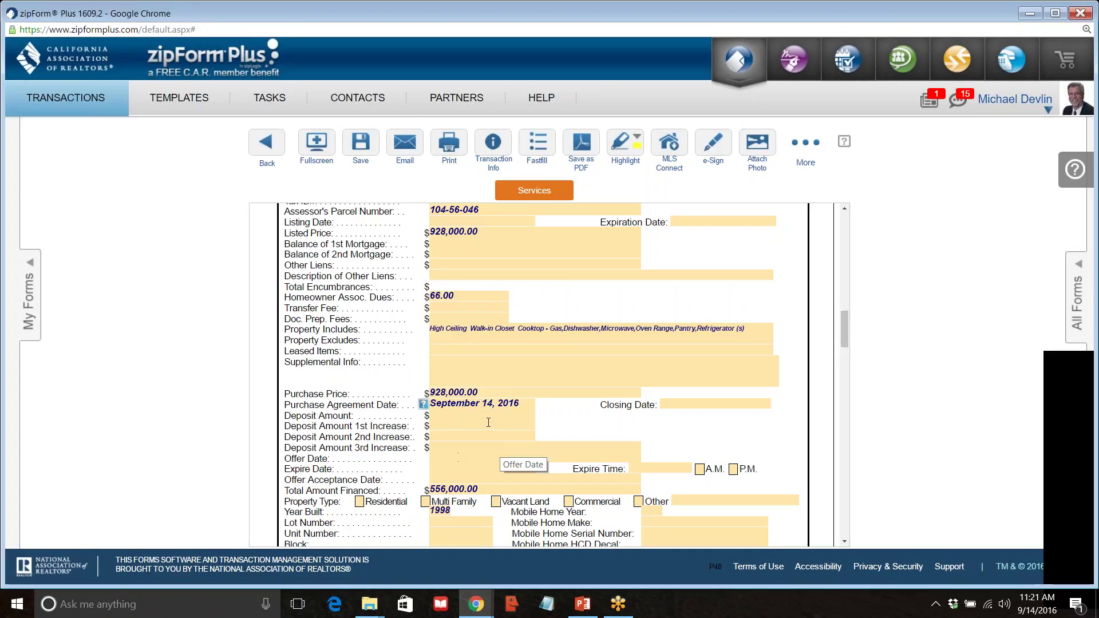
{"action": "left_click", "coordinate": [686, 404]}
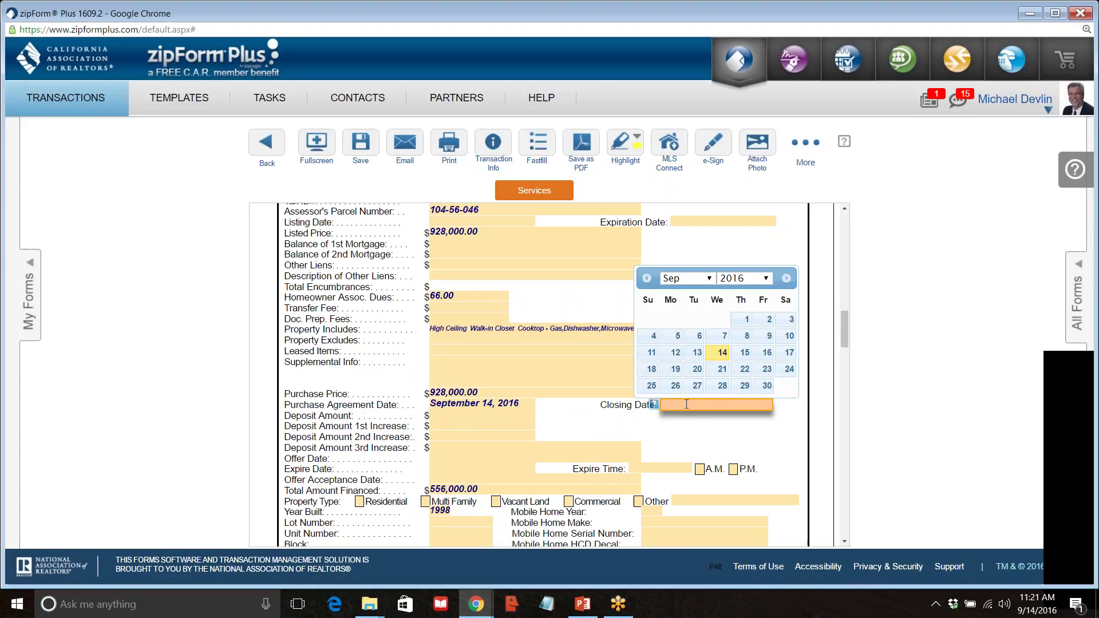
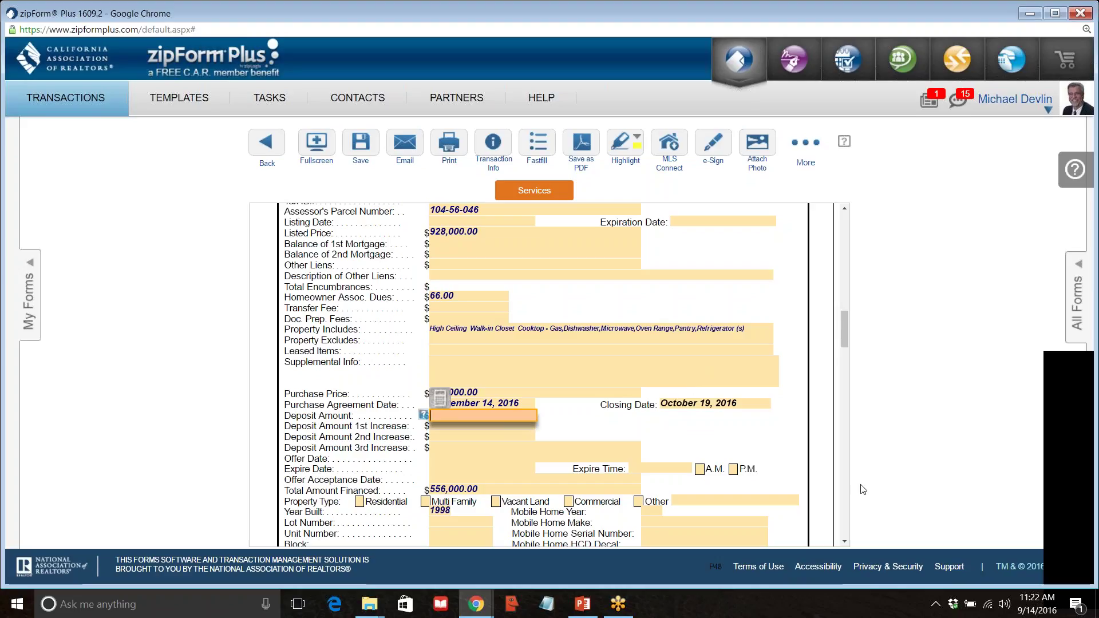
Launch Windows Calculator beside the form and compute 928000*0.03, giving 27,840.
{"action": "left_click", "coordinate": [69, 610]}
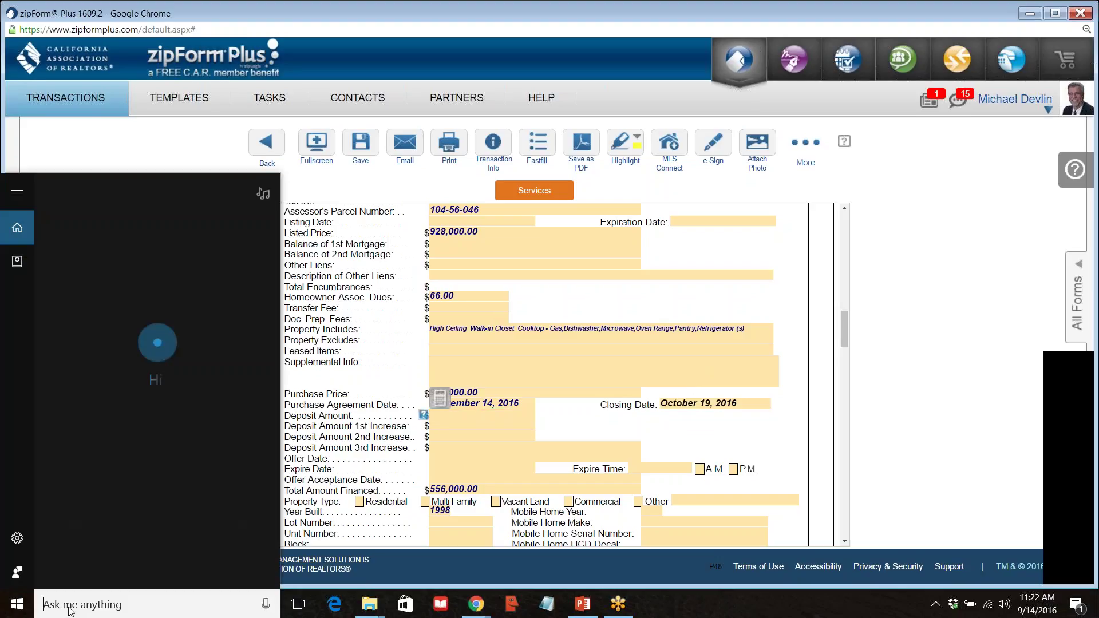
{"action": "type", "text": "cal"}
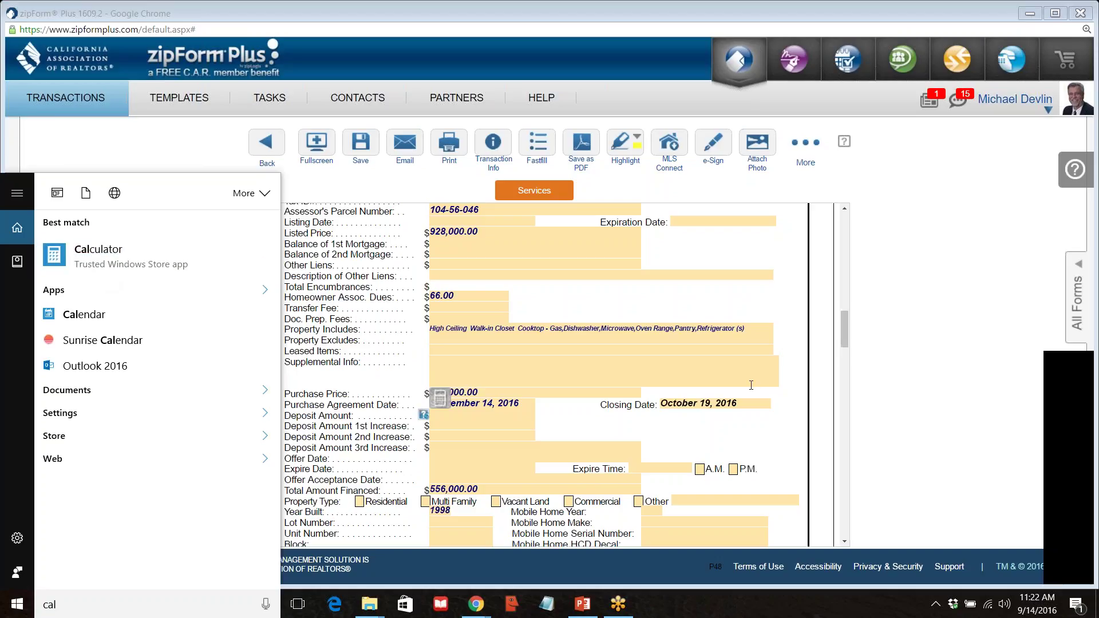
{"action": "key", "text": "Return"}
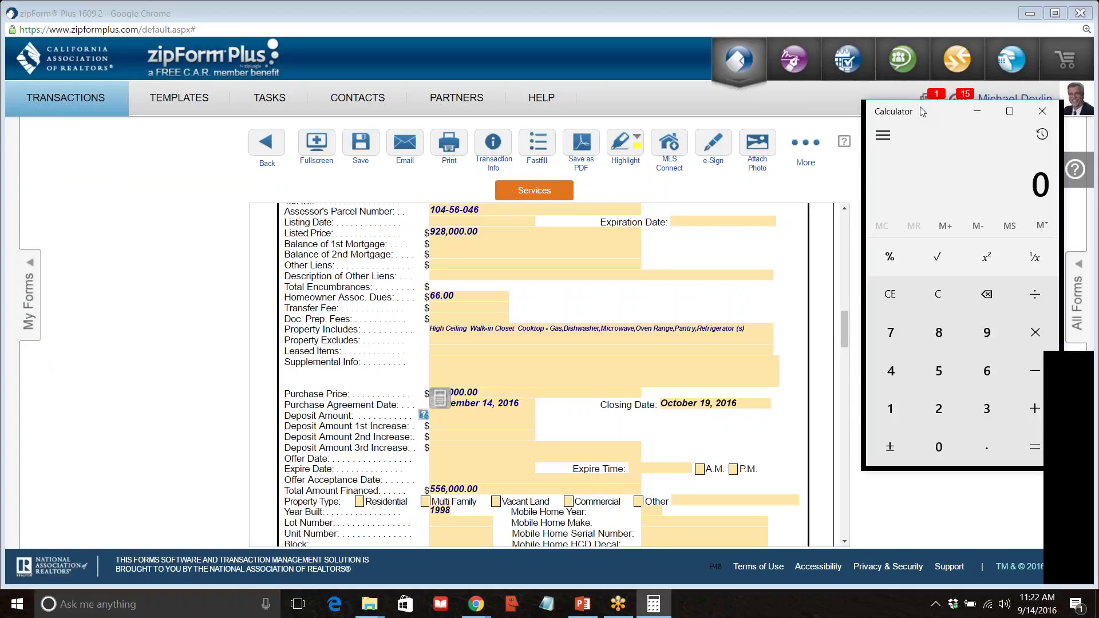
{"action": "left_click_drag", "start_coordinate": [920, 111], "coordinate": [919, 155]}
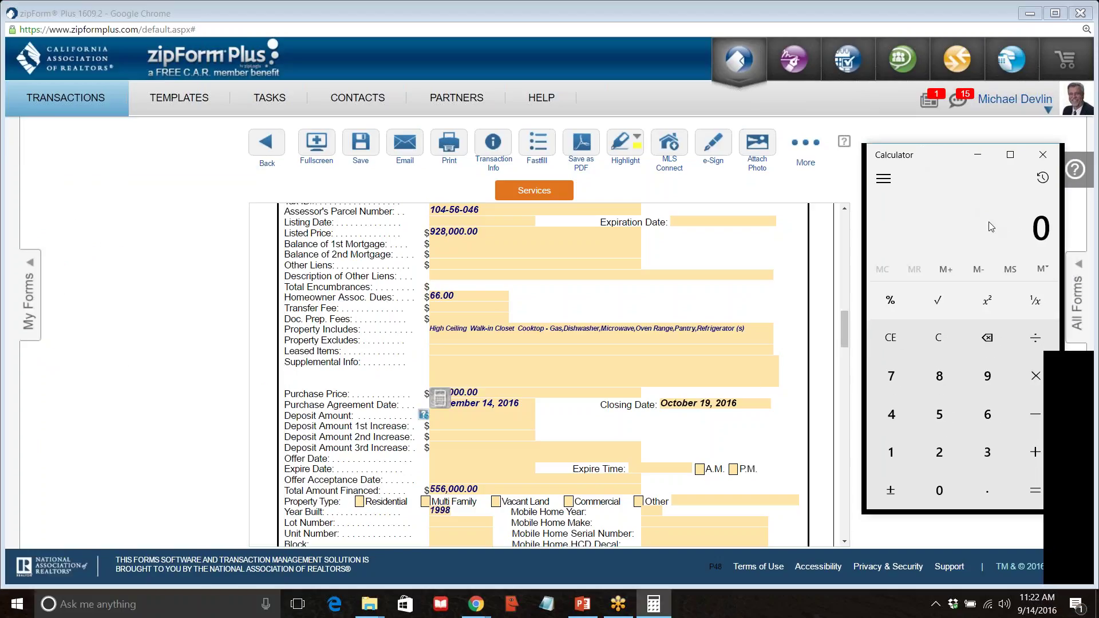
{"action": "type", "text": "9280000"}
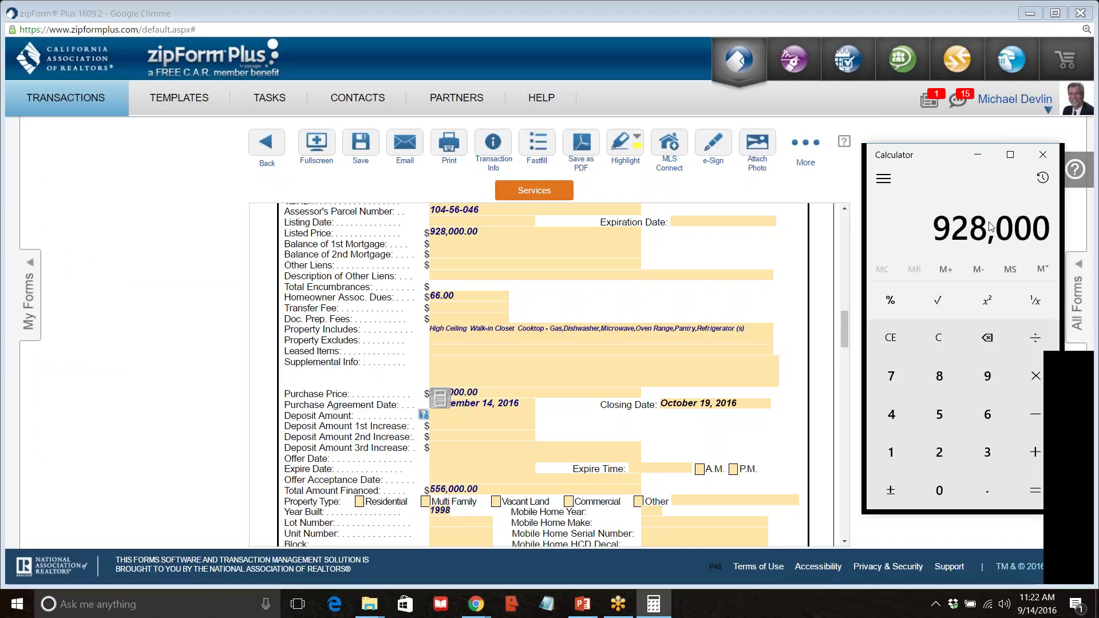
{"action": "type", "text": "*0.03="}
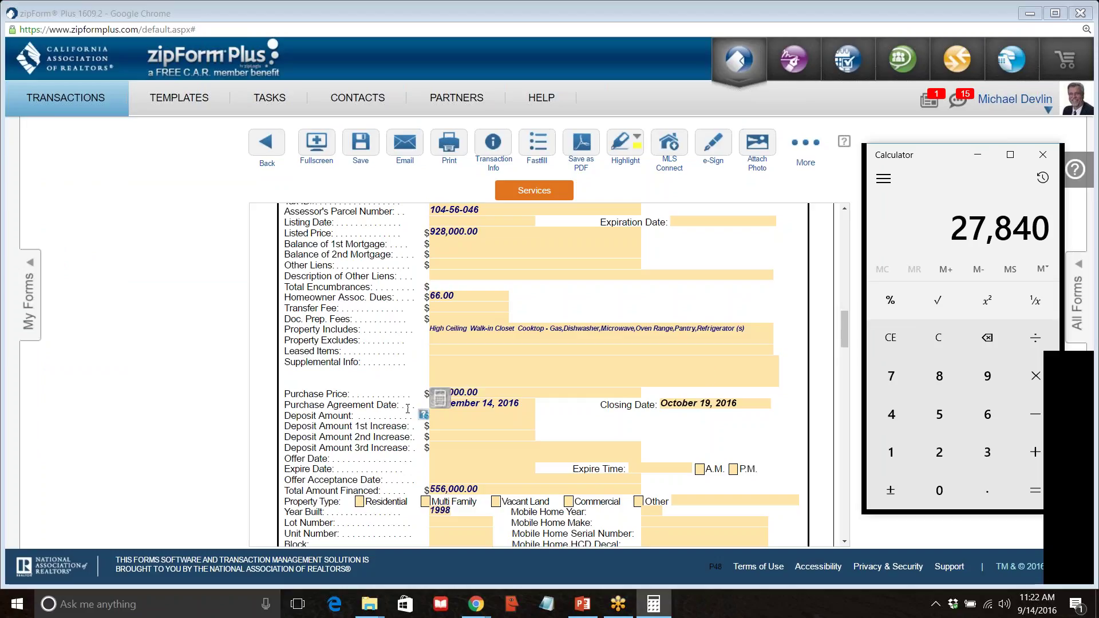
Enter 27,840 as the Deposit Amount and bring up the Offer Date calendar.
{"action": "left_click", "coordinate": [463, 414]}
{"action": "type", "text": "278"}
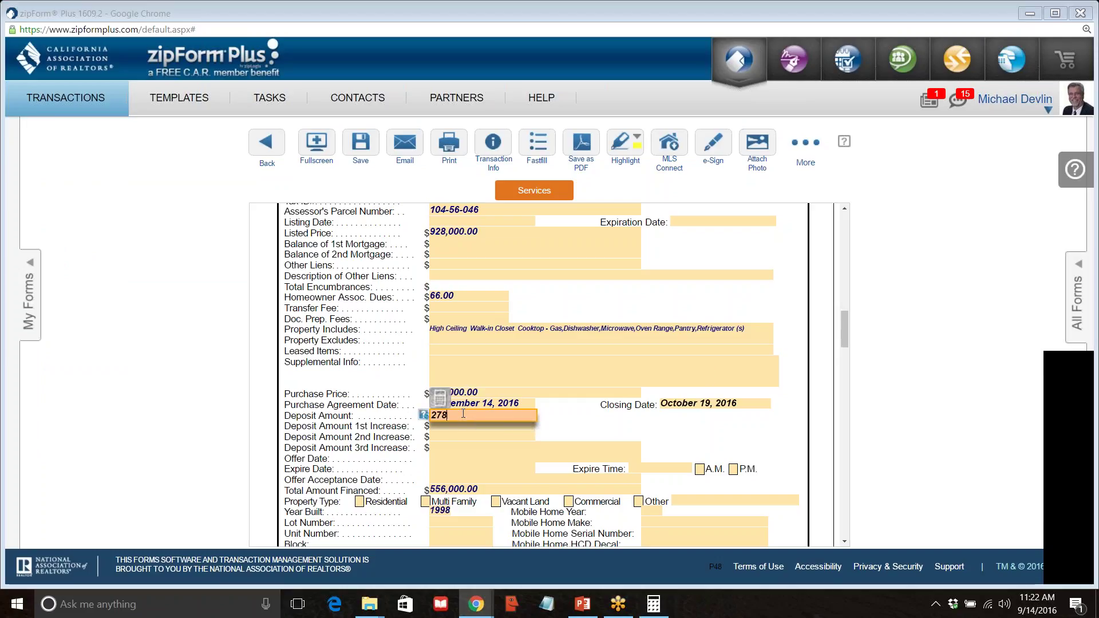
{"action": "type", "text": "40"}
{"action": "key", "text": "Tab"}
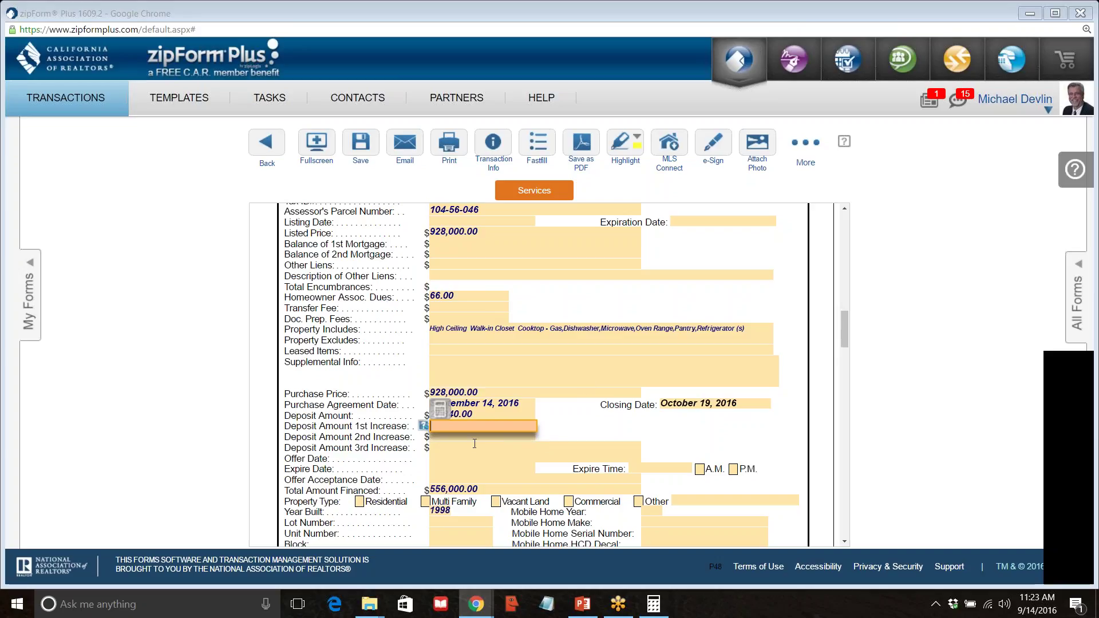
{"action": "left_click", "coordinate": [447, 458]}
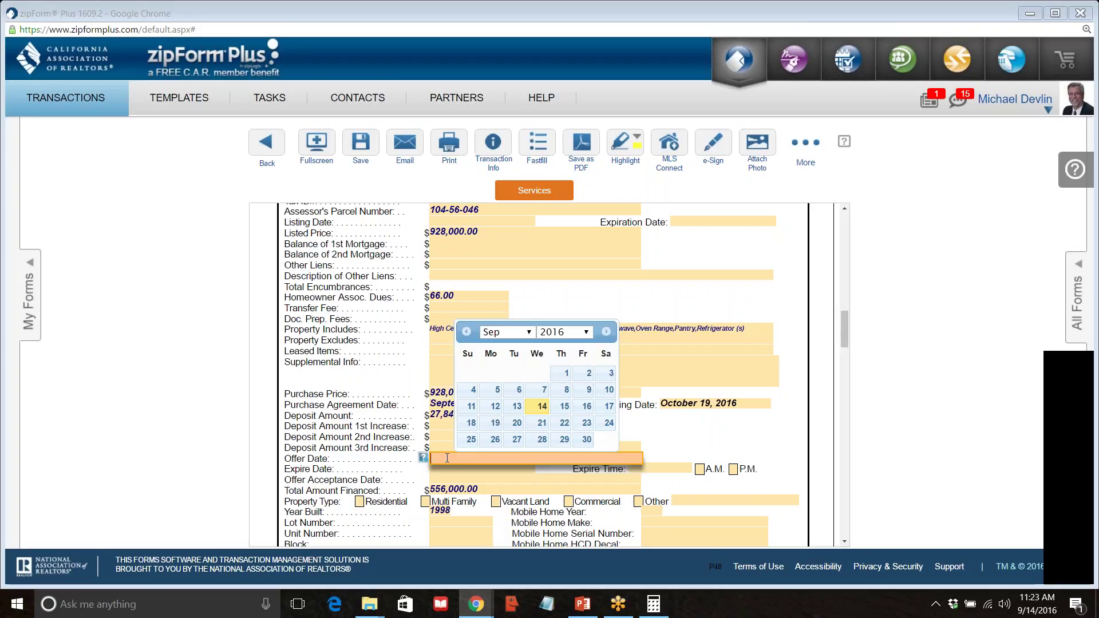
Pick the 15th in the calendar so the offer is dated September 15, 2016.
{"action": "left_click", "coordinate": [565, 407]}
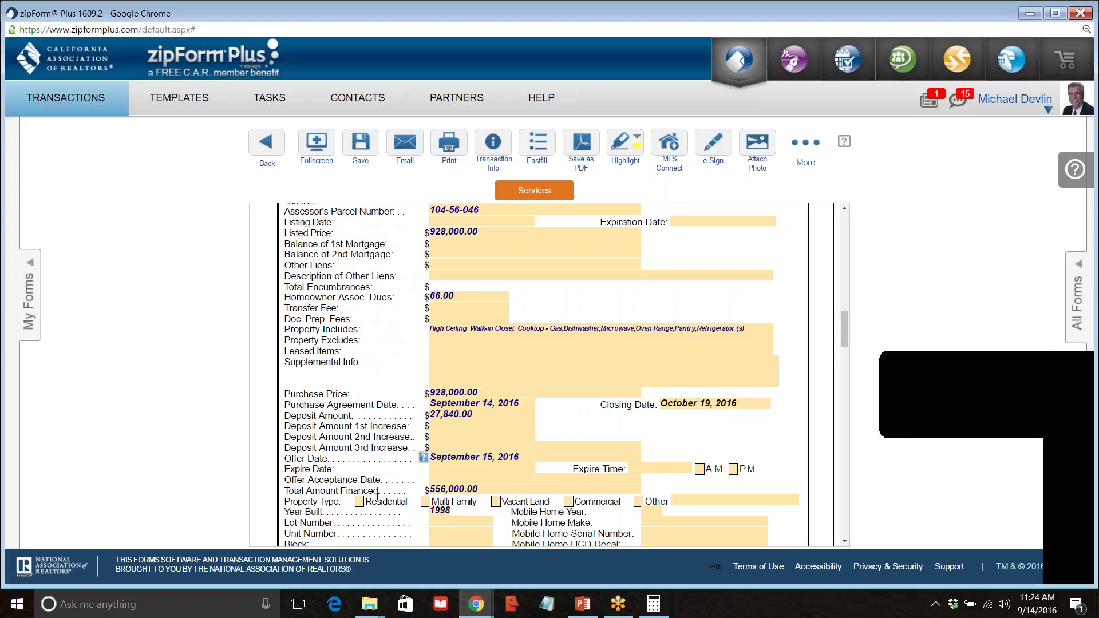
Tick the Residential property type box and scroll to review the Escrow section.
{"action": "left_click", "coordinate": [359, 502]}
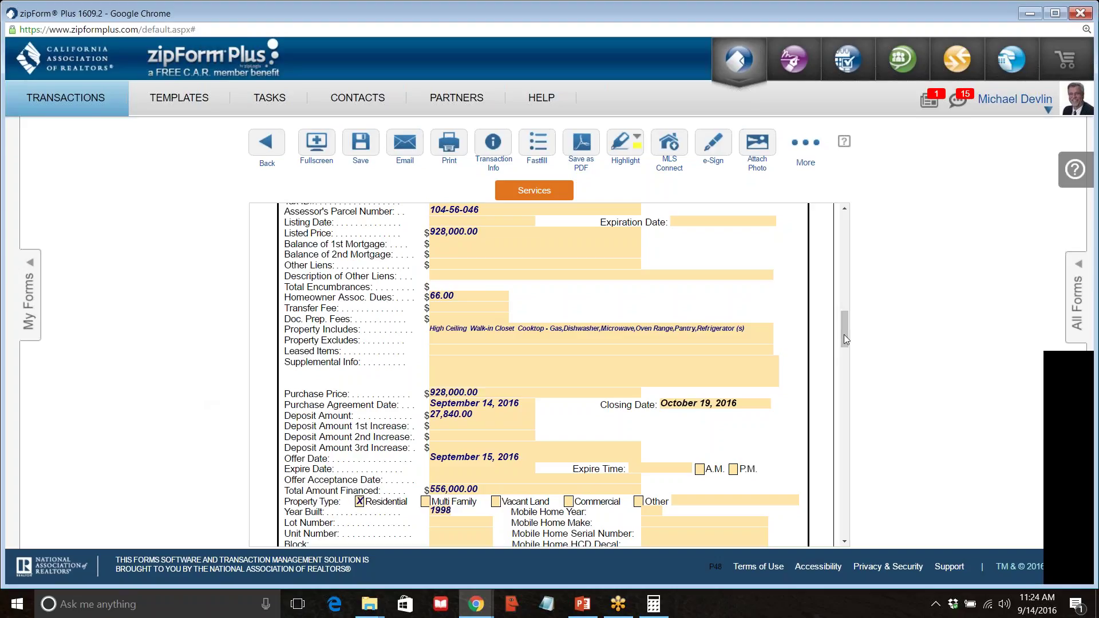
{"action": "scroll", "coordinate": [847, 342], "scroll_direction": "down", "scroll_amount": 4}
{"action": "scroll", "coordinate": [846, 335], "scroll_direction": "up", "scroll_amount": 2}
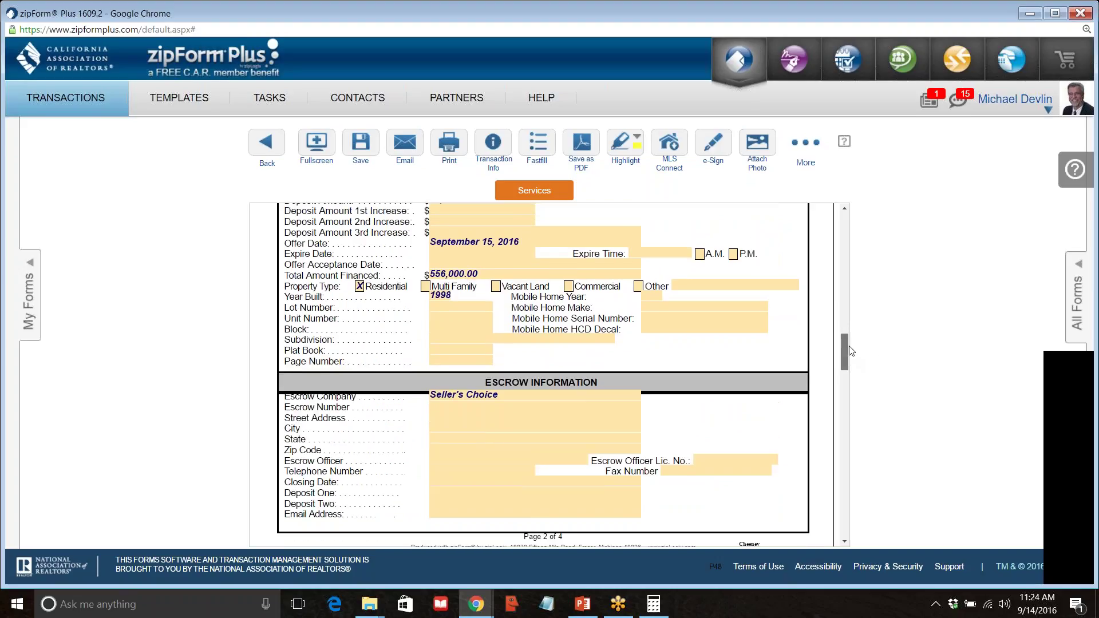
{"action": "scroll", "coordinate": [846, 328], "scroll_direction": "up", "scroll_amount": 3}
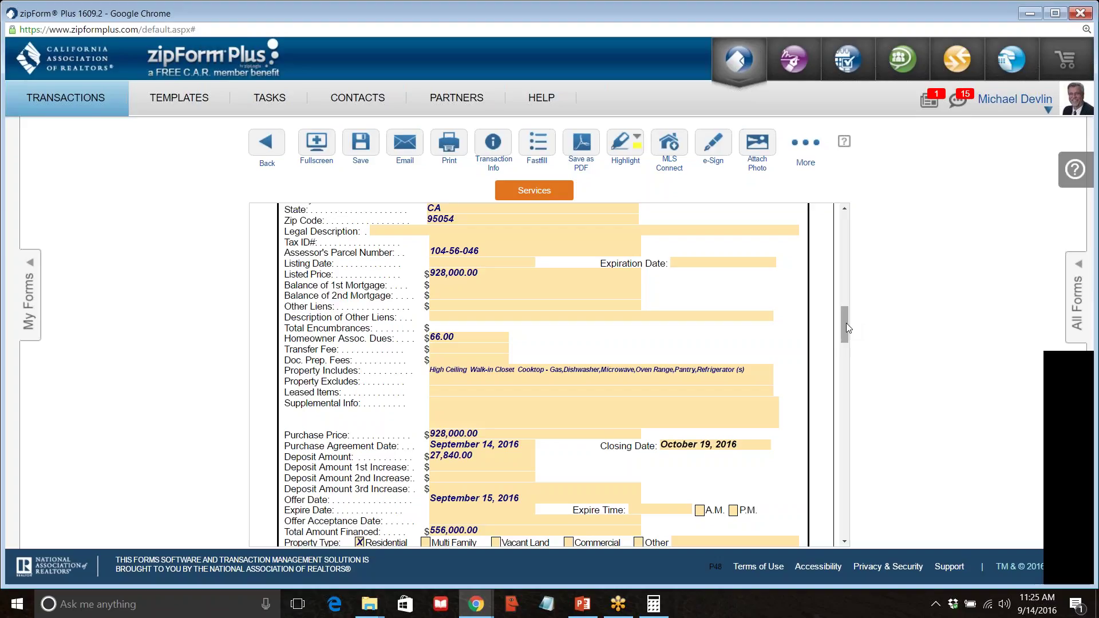
{"action": "scroll", "coordinate": [651, 397], "scroll_direction": "down", "scroll_amount": 4}
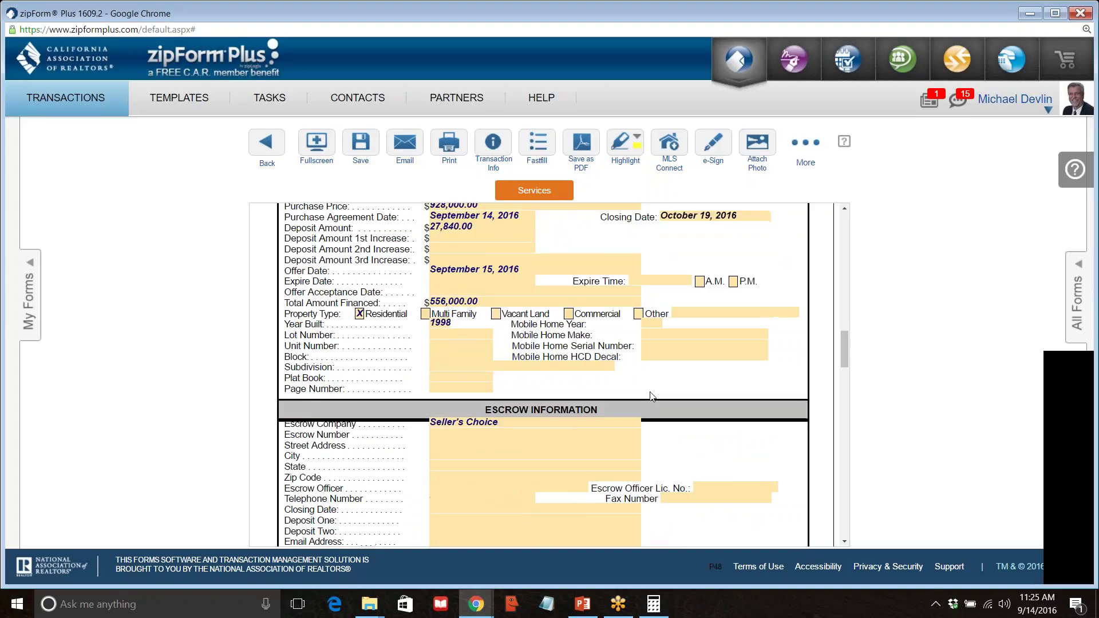
{"action": "scroll", "coordinate": [651, 396], "scroll_direction": "down", "scroll_amount": 2}
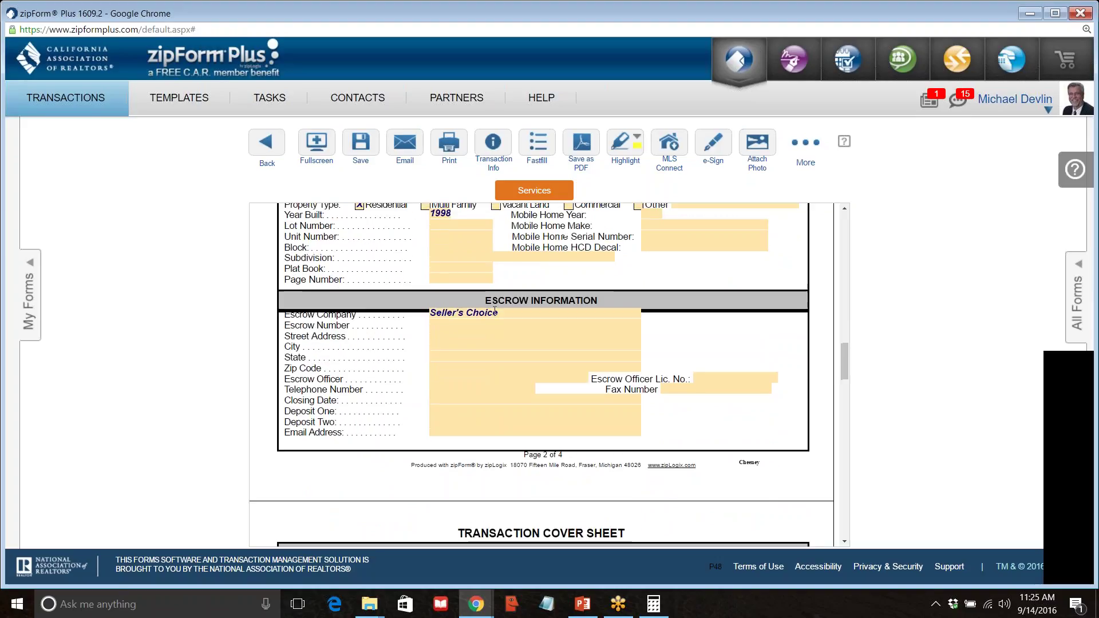
{"action": "scroll", "coordinate": [495, 310], "scroll_direction": "up", "scroll_amount": 3}
{"action": "scroll", "coordinate": [495, 311], "scroll_direction": "down", "scroll_amount": 10}
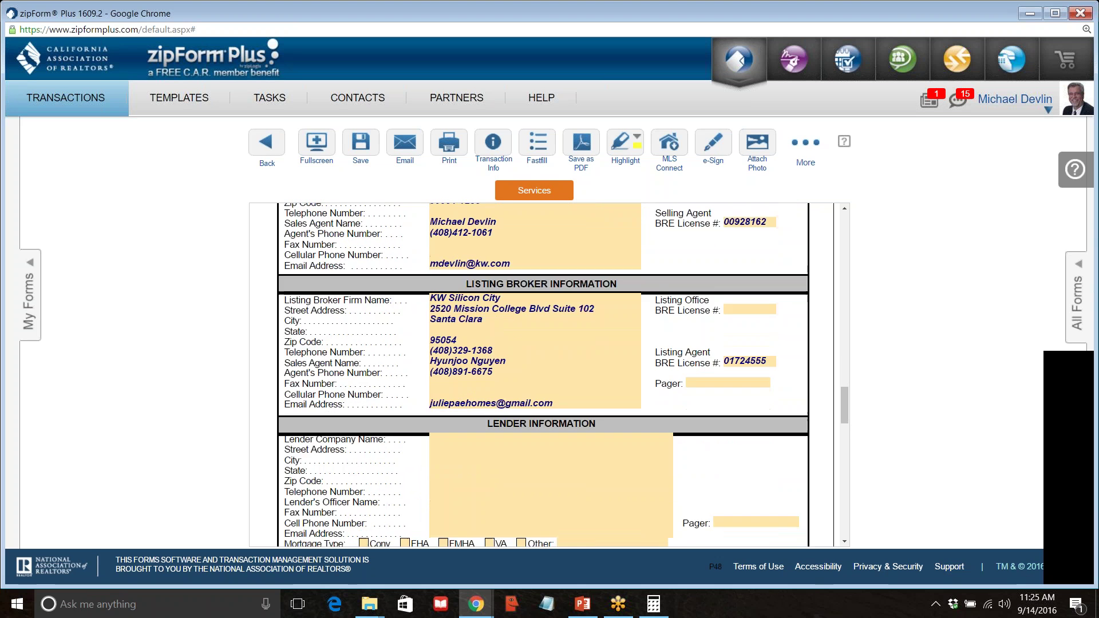
{"action": "scroll", "coordinate": [495, 318], "scroll_direction": "up", "scroll_amount": 12}
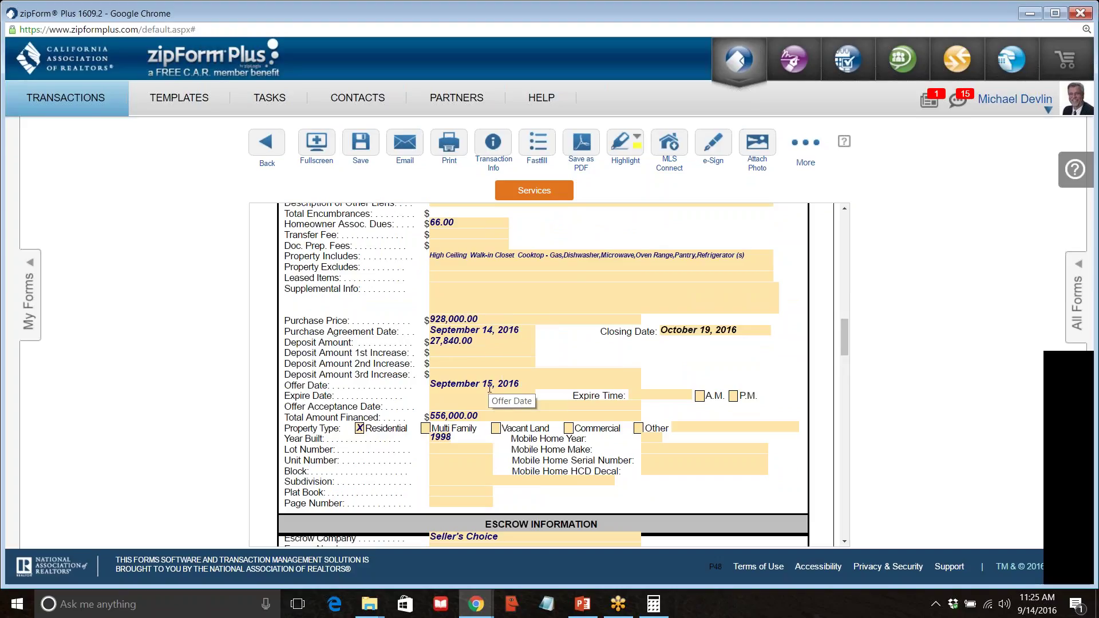
{"action": "scroll", "coordinate": [490, 388], "scroll_direction": "up", "scroll_amount": 1}
{"action": "left_click", "coordinate": [484, 475]}
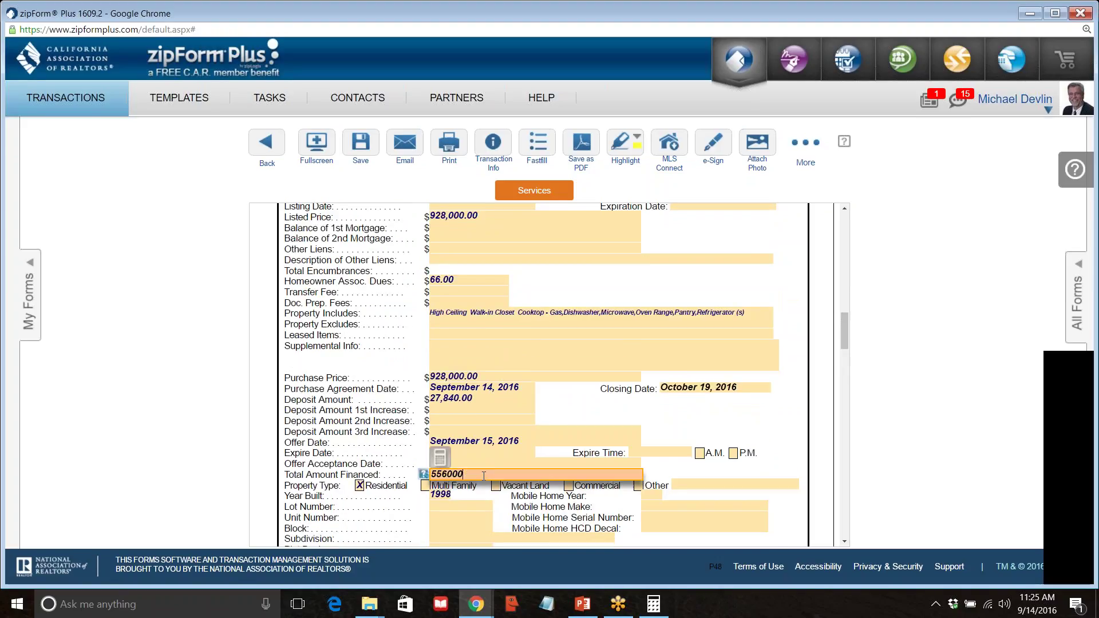
{"action": "scroll", "coordinate": [483, 475], "scroll_direction": "down", "scroll_amount": 10}
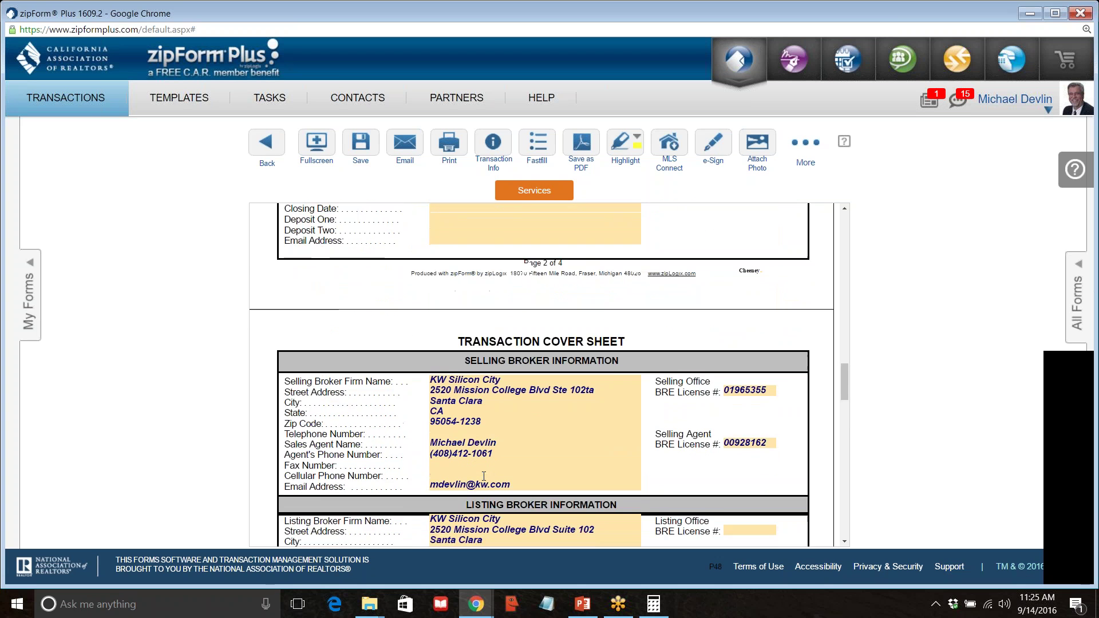
{"action": "scroll", "coordinate": [484, 477], "scroll_direction": "down", "scroll_amount": 1}
{"action": "scroll", "coordinate": [483, 478], "scroll_direction": "down", "scroll_amount": 10}
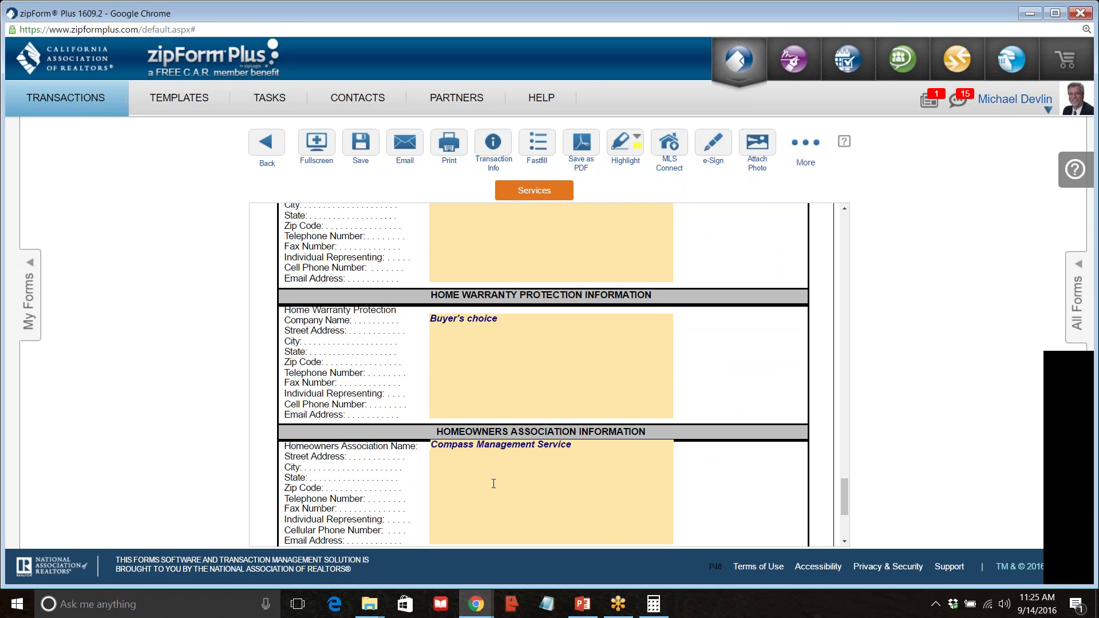
Select the homeowners association name text and save the purchase agreement.
{"action": "left_click", "coordinate": [574, 445]}
{"action": "left_click_drag", "start_coordinate": [575, 445], "coordinate": [293, 435]}
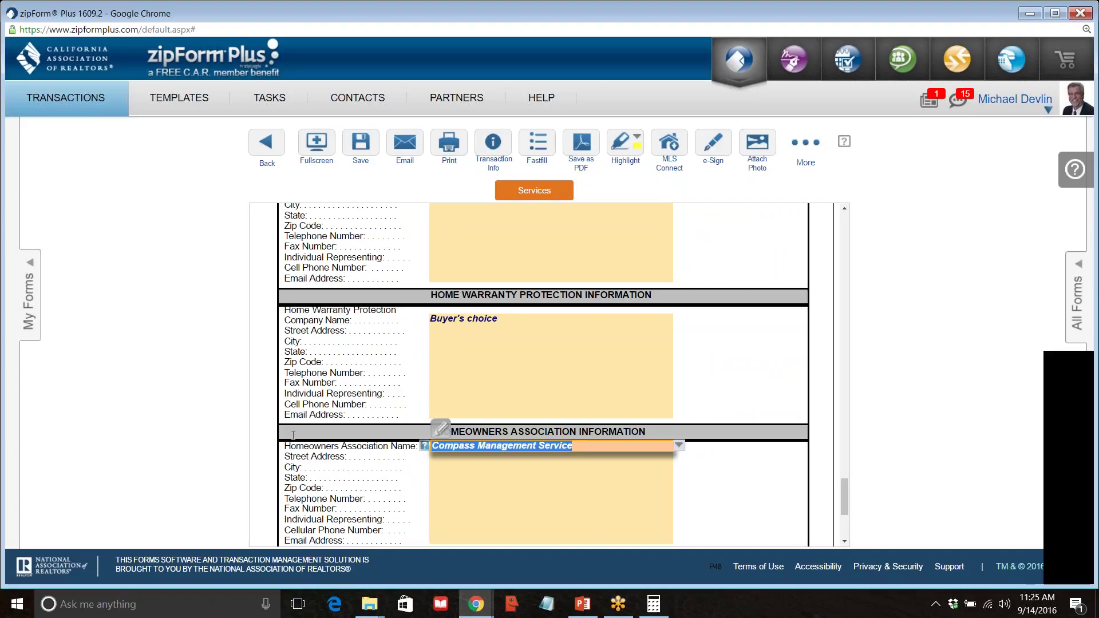
{"action": "left_click", "coordinate": [365, 147]}
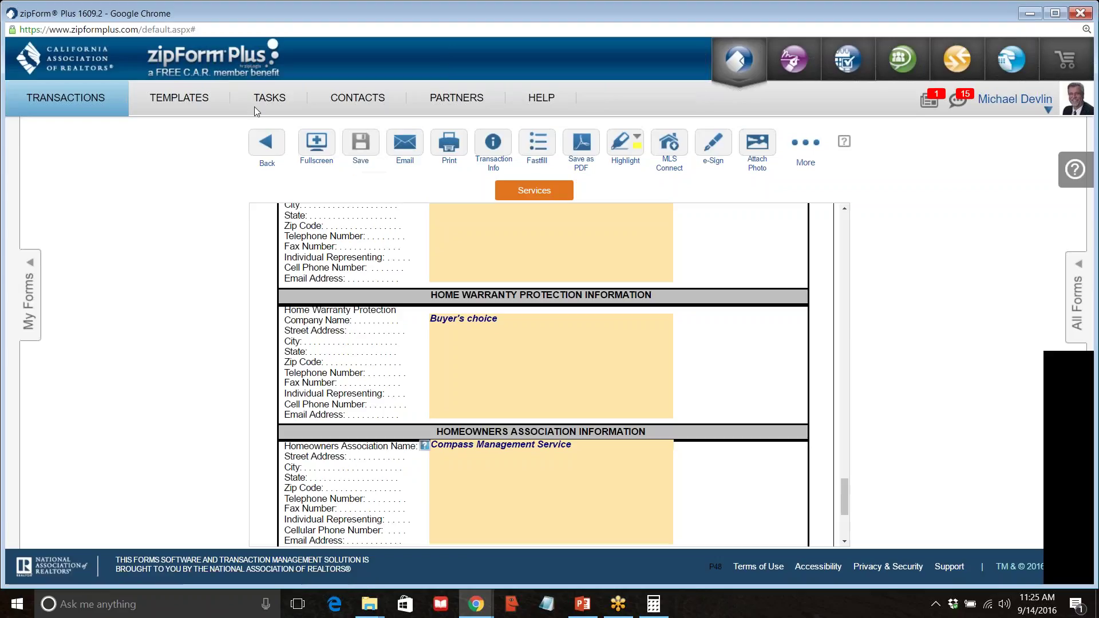
Blank the cover sheet's Total Amount Financed, save, and go back to Documents.
{"action": "scroll", "coordinate": [365, 289], "scroll_direction": "up", "scroll_amount": 4}
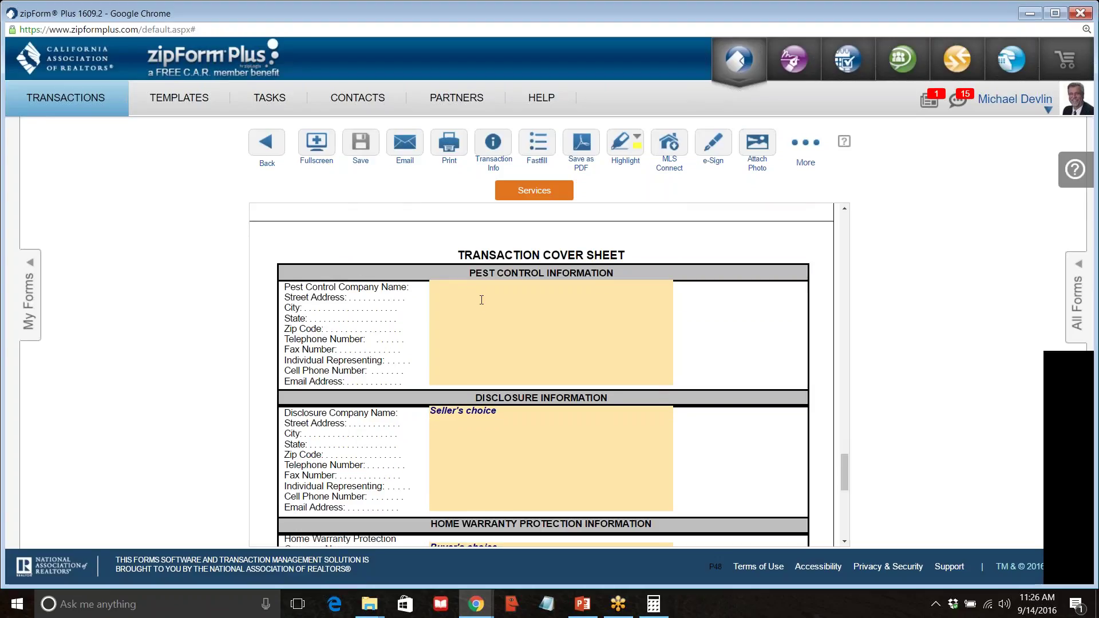
{"action": "scroll", "coordinate": [478, 401], "scroll_direction": "down", "scroll_amount": 7}
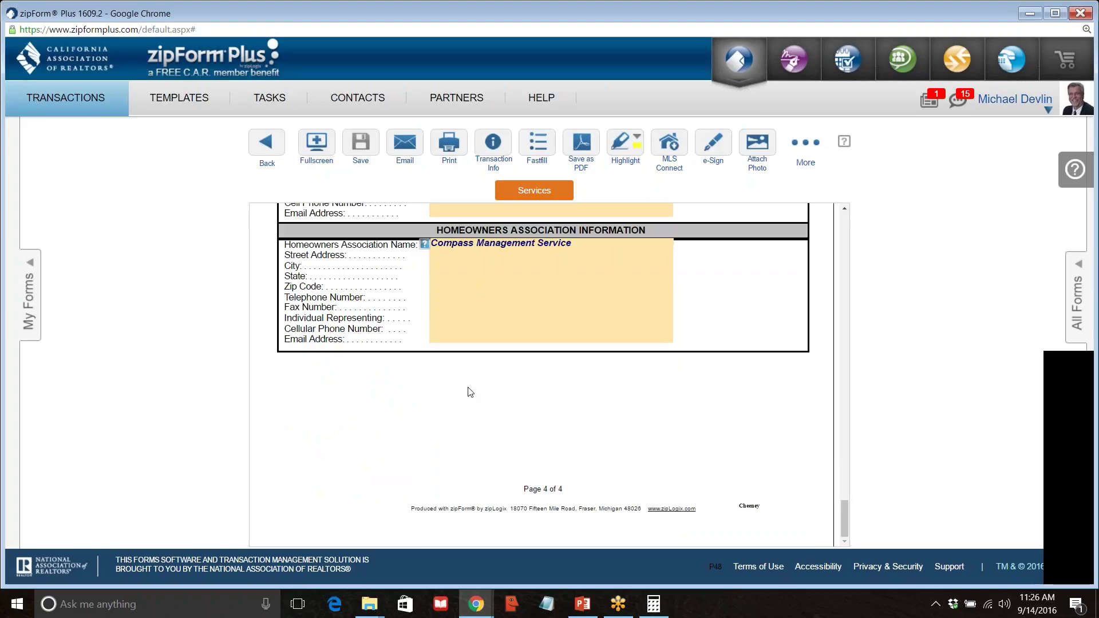
{"action": "scroll", "coordinate": [470, 392], "scroll_direction": "up", "scroll_amount": 10}
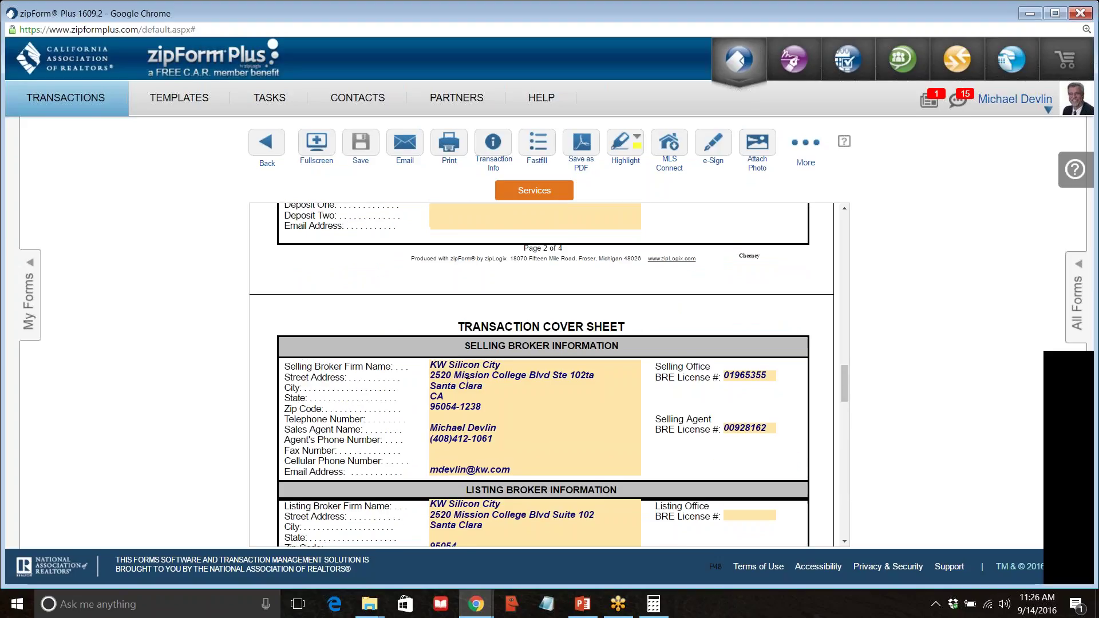
{"action": "scroll", "coordinate": [468, 383], "scroll_direction": "down", "scroll_amount": 5}
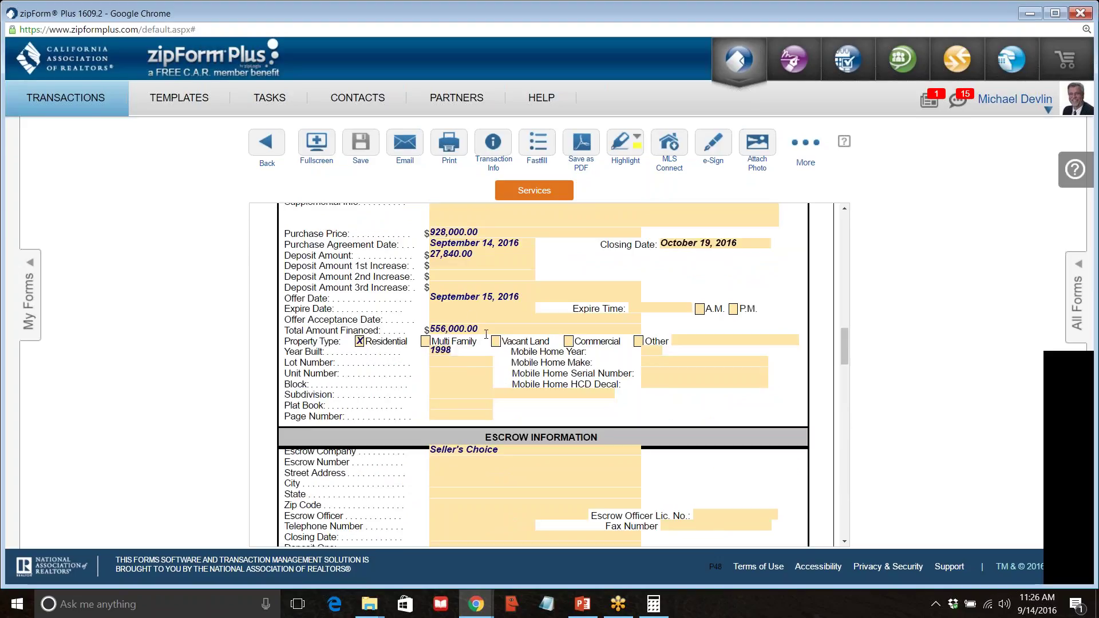
{"action": "left_click", "coordinate": [486, 332]}
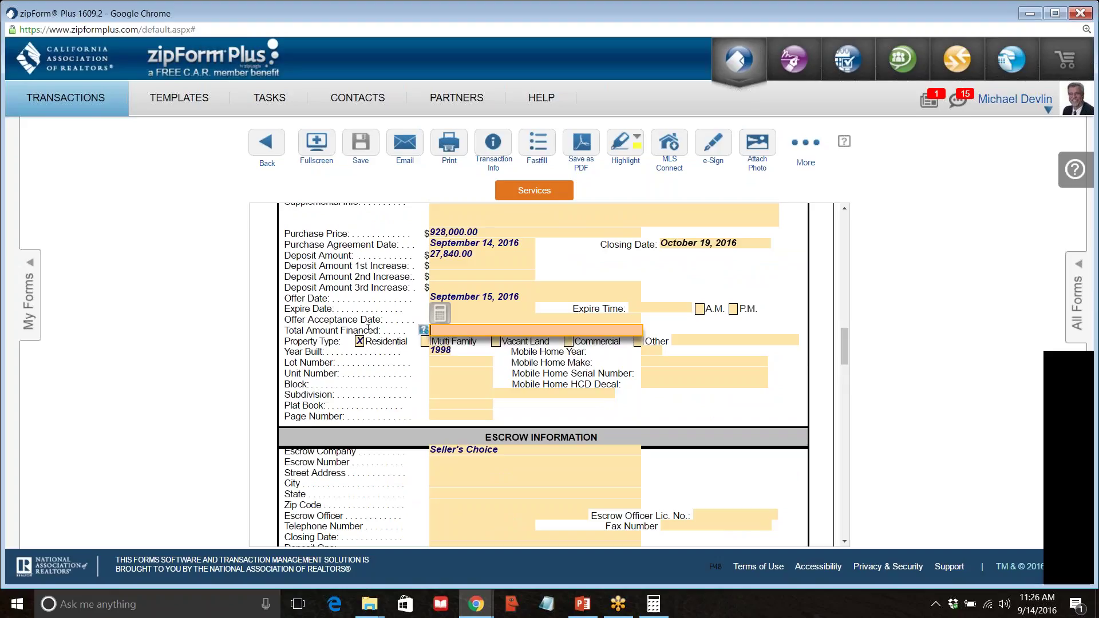
{"action": "left_click", "coordinate": [361, 141]}
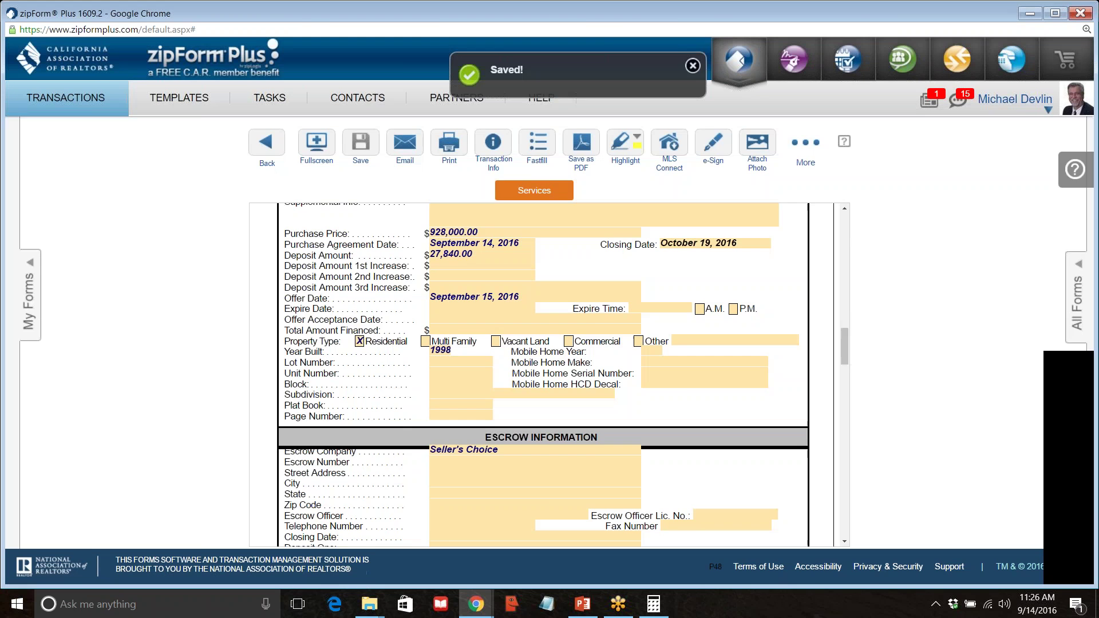
{"action": "left_click", "coordinate": [267, 146]}
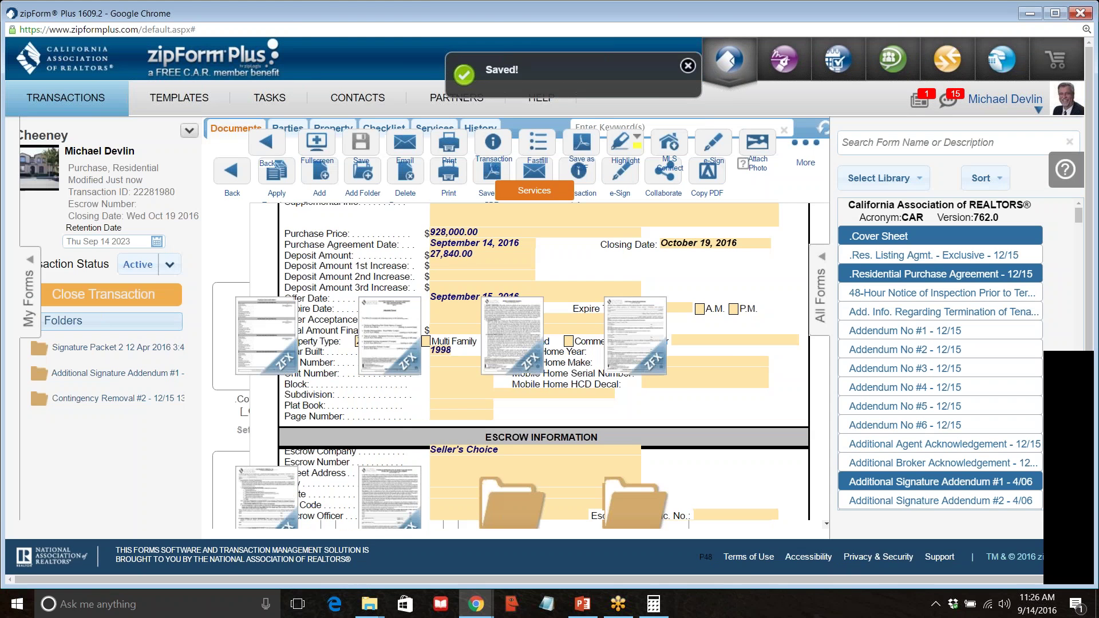
Open the Residential Purchase Agreement and uncheck the second Buyer box on the AD form.
{"action": "double_click", "coordinate": [394, 351]}
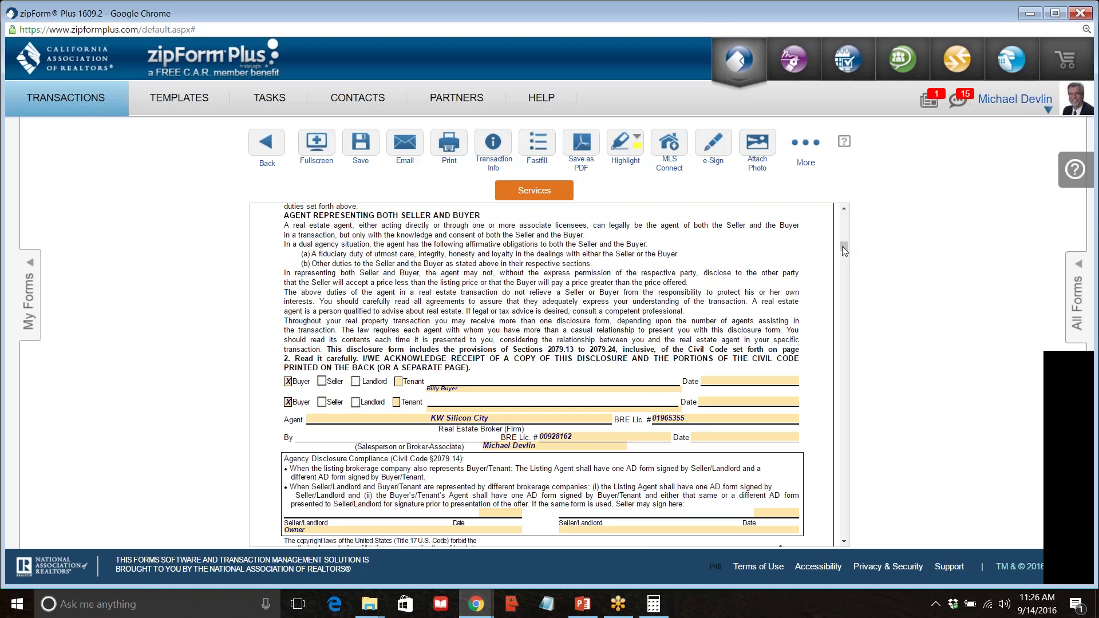
{"action": "scroll", "coordinate": [788, 247], "scroll_direction": "down", "scroll_amount": 15}
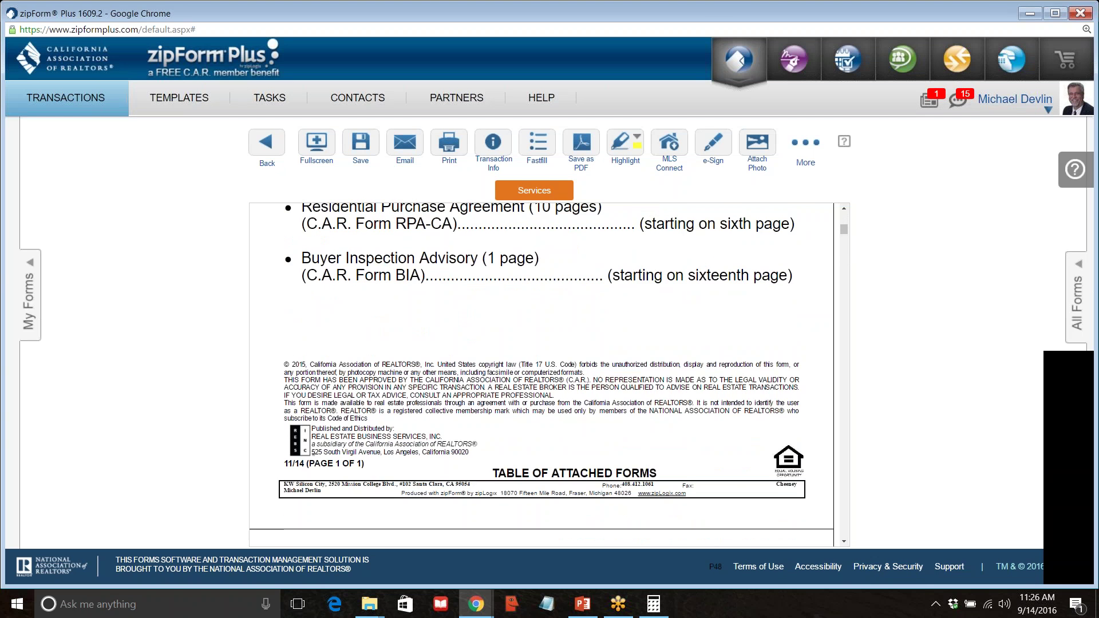
{"action": "scroll", "coordinate": [563, 295], "scroll_direction": "down", "scroll_amount": 4}
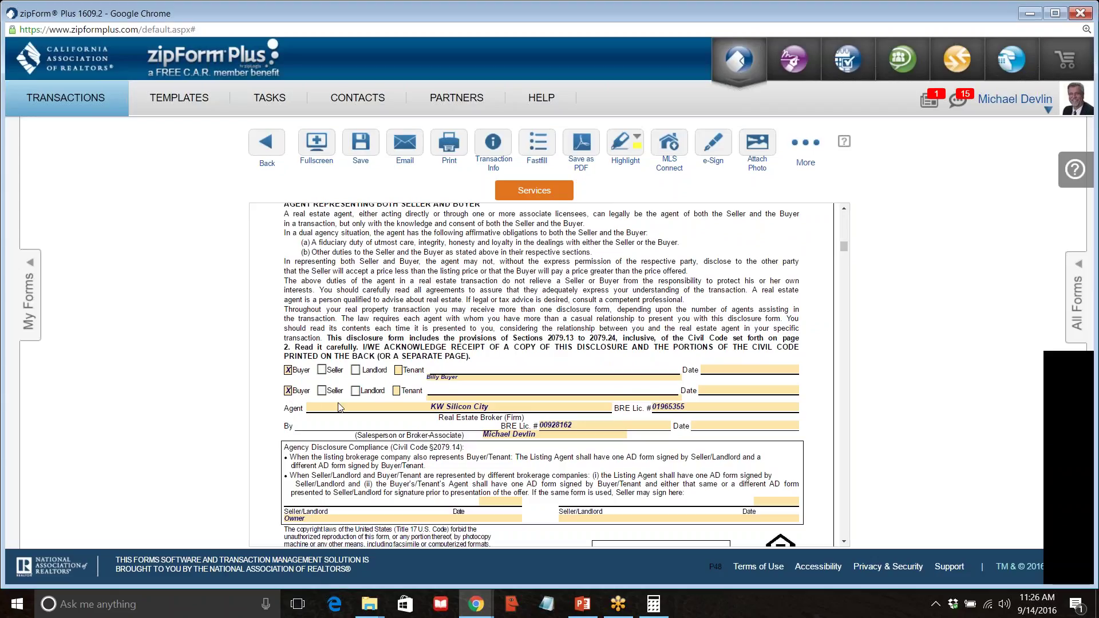
{"action": "left_click", "coordinate": [289, 392]}
Scroll down through the document to the RPA-CA purchase agreement.
{"action": "scroll", "coordinate": [301, 408], "scroll_direction": "down", "scroll_amount": 2}
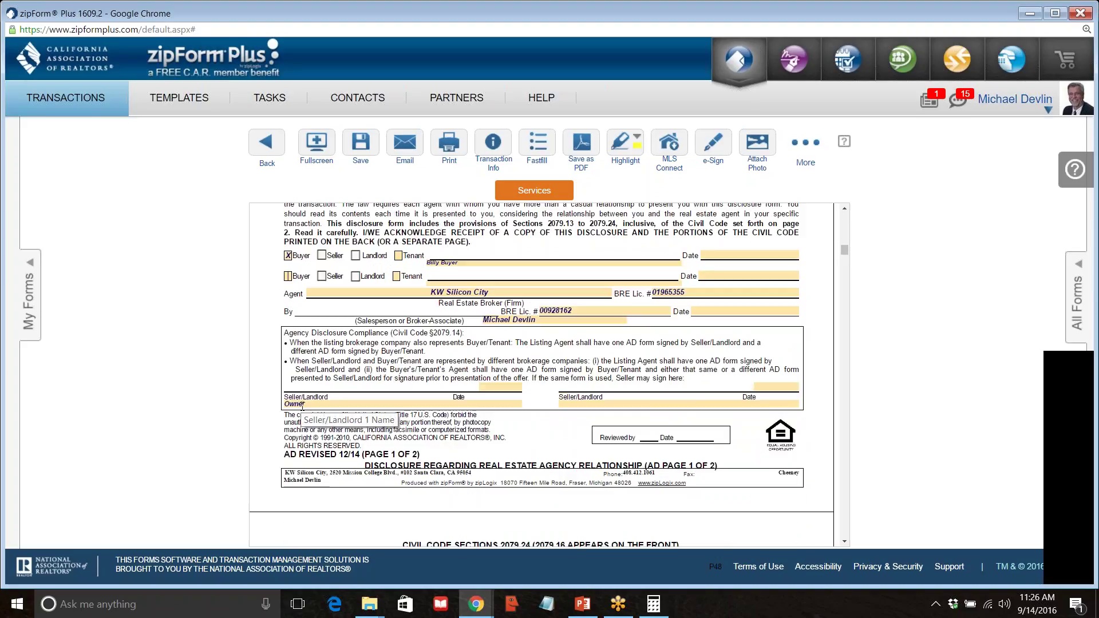
{"action": "scroll", "coordinate": [302, 407], "scroll_direction": "down", "scroll_amount": 2}
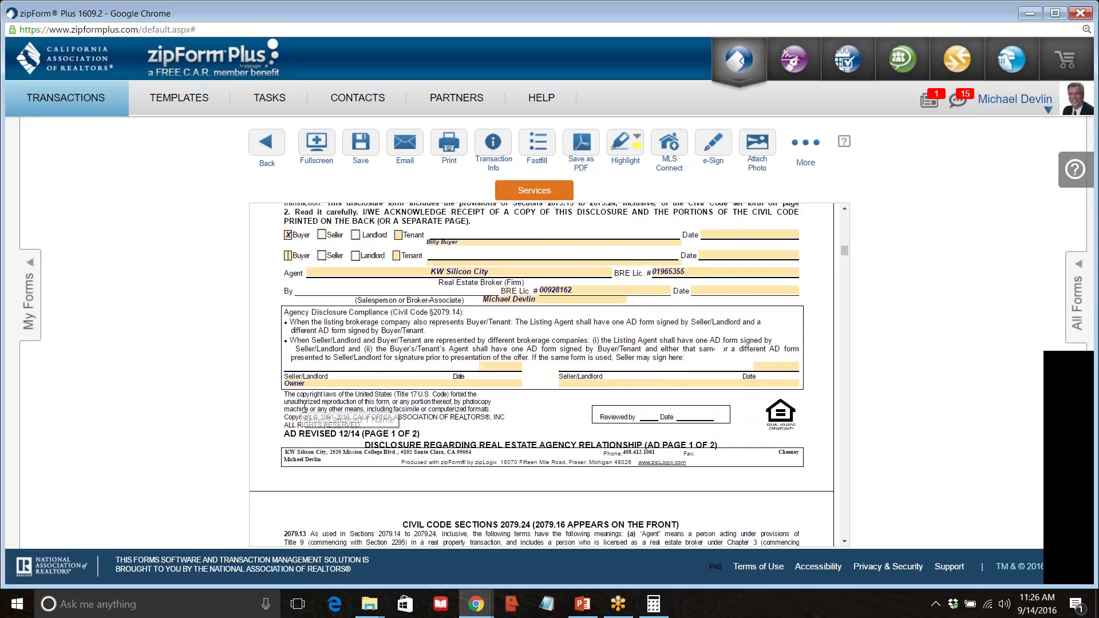
{"action": "scroll", "coordinate": [541, 375], "scroll_direction": "down", "scroll_amount": 15}
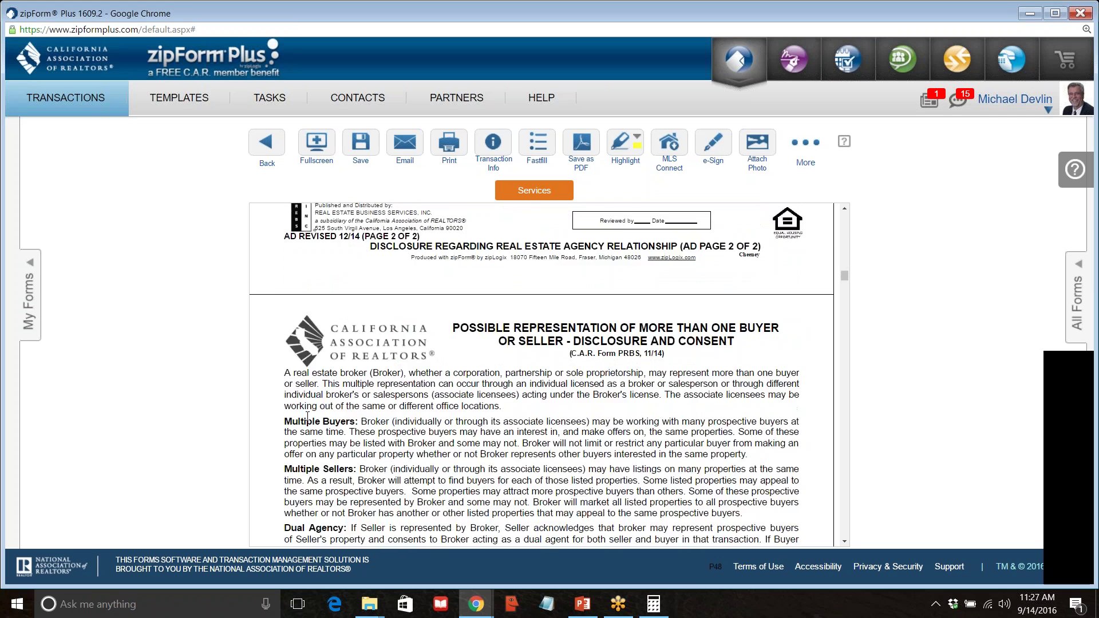
{"action": "scroll", "coordinate": [243, 518], "scroll_direction": "down", "scroll_amount": 2}
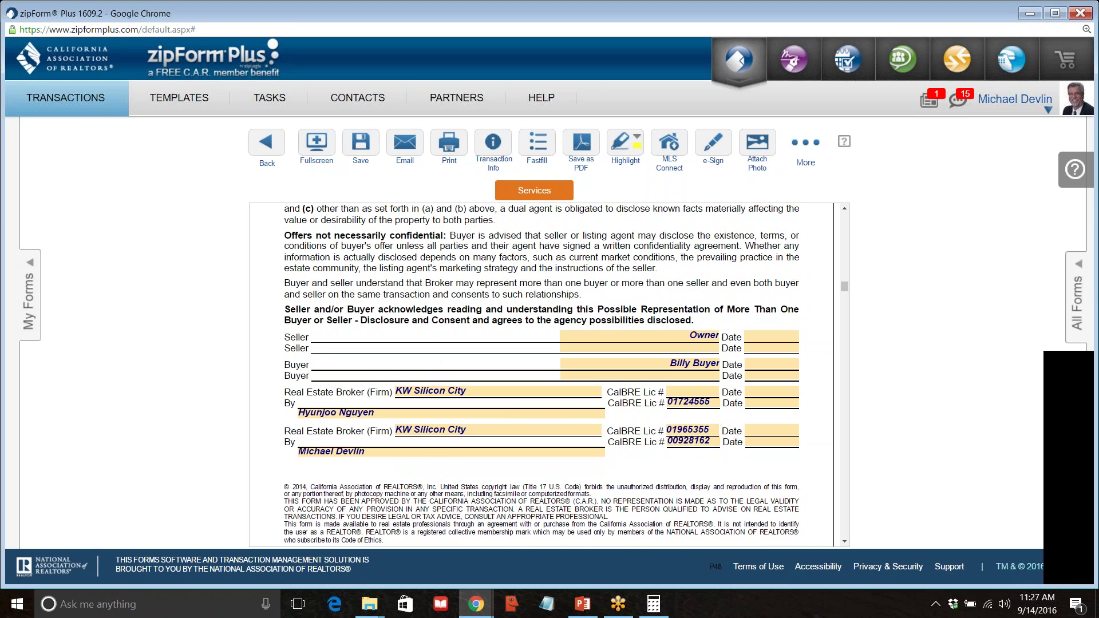
{"action": "scroll", "coordinate": [506, 392], "scroll_direction": "down", "scroll_amount": 1}
{"action": "scroll", "coordinate": [506, 392], "scroll_direction": "down", "scroll_amount": 15}
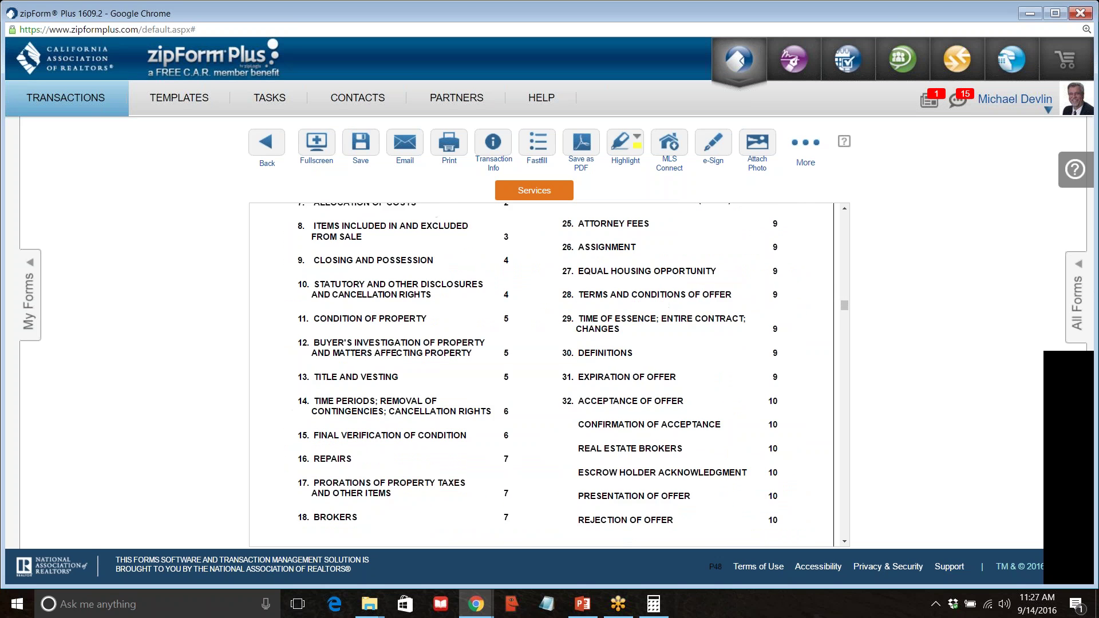
{"action": "scroll", "coordinate": [506, 392], "scroll_direction": "down", "scroll_amount": 4}
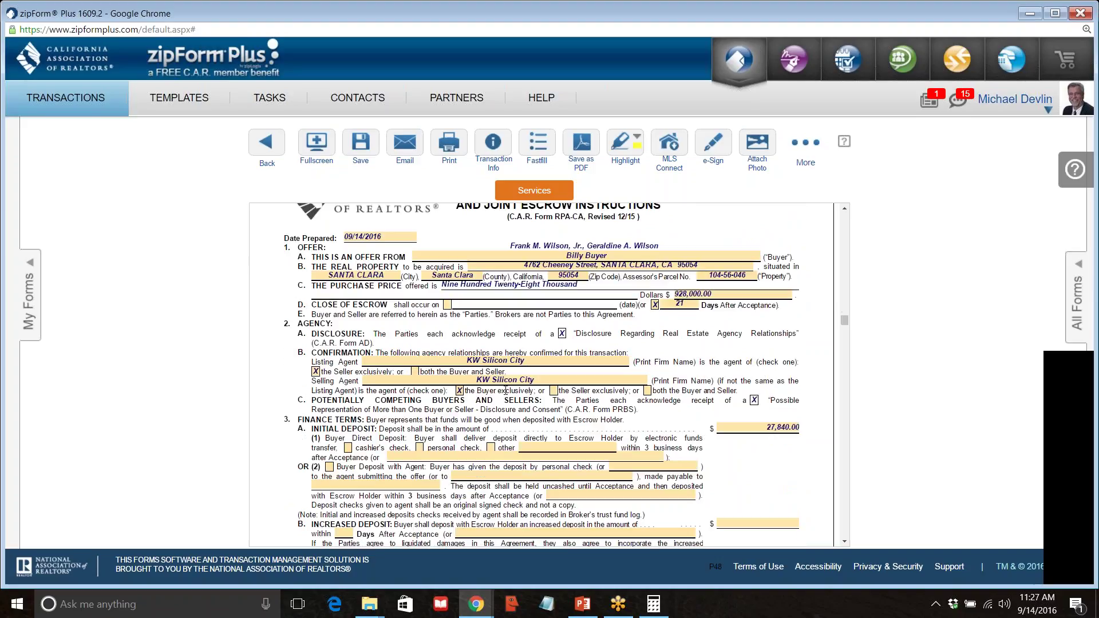
Change close of escrow from 21 to 30 days after acceptance.
{"action": "left_click", "coordinate": [692, 306]}
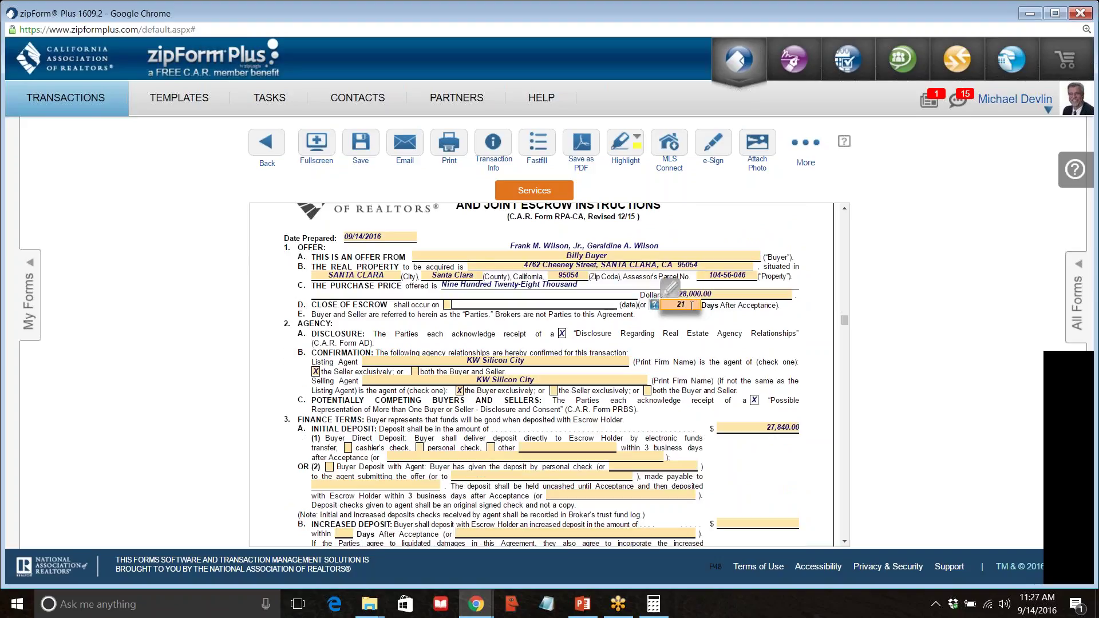
{"action": "left_click_drag", "start_coordinate": [692, 306], "coordinate": [674, 305]}
{"action": "type", "text": "30"}
{"action": "left_click", "coordinate": [668, 322]}
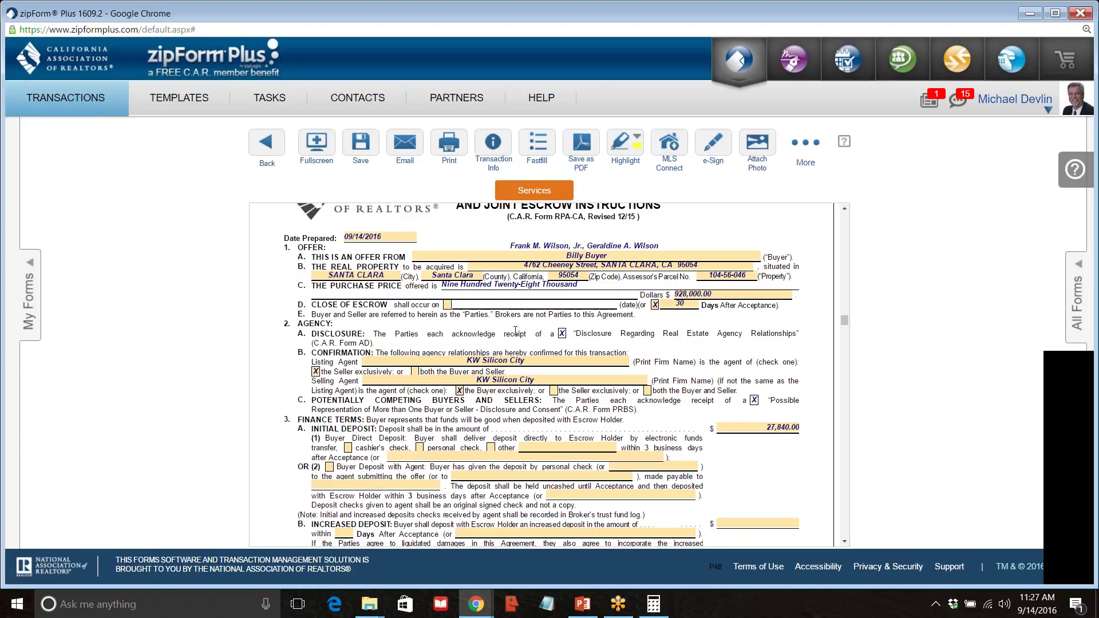
Set both the Listing and Selling Agent to represent both the Buyer and Seller.
{"action": "scroll", "coordinate": [498, 341], "scroll_direction": "down", "scroll_amount": 1}
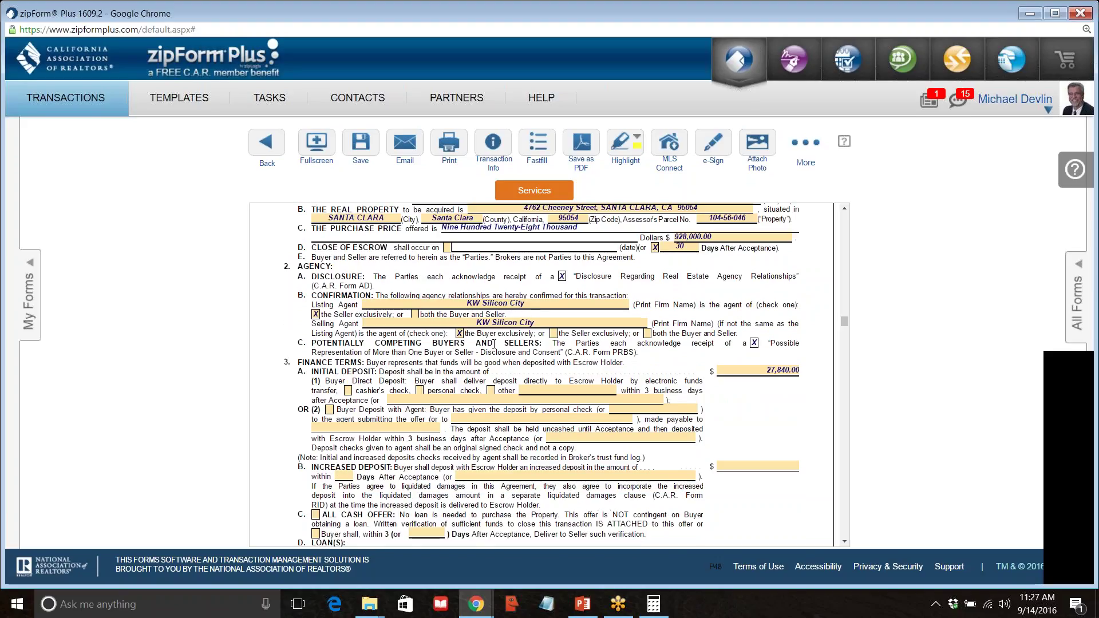
{"action": "left_click", "coordinate": [415, 314]}
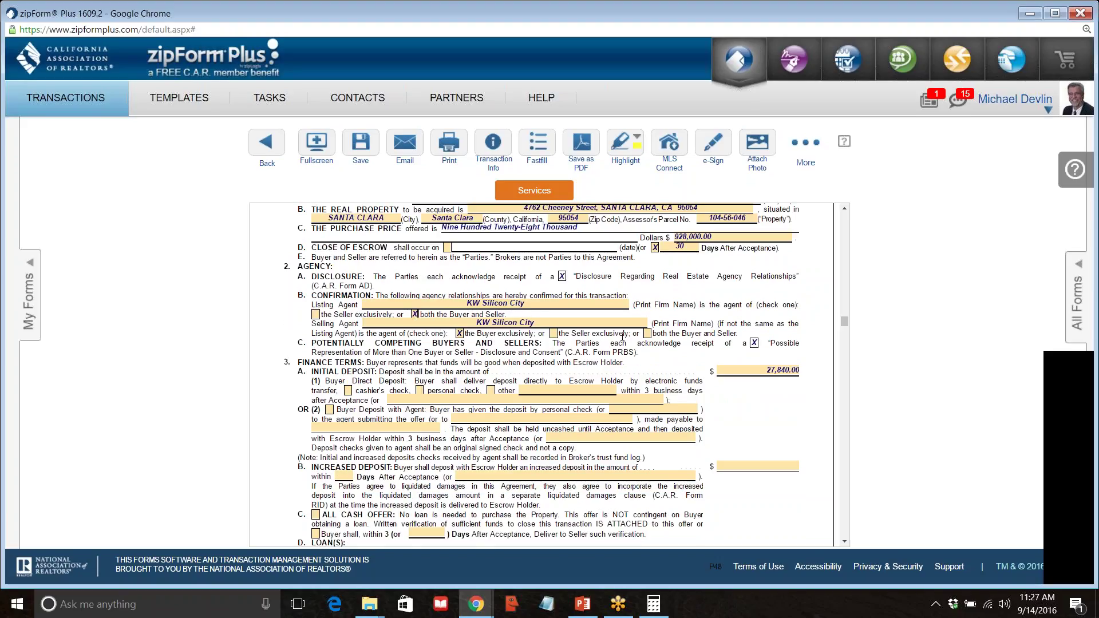
{"action": "left_click", "coordinate": [647, 333]}
{"action": "scroll", "coordinate": [569, 429], "scroll_direction": "down", "scroll_amount": 2}
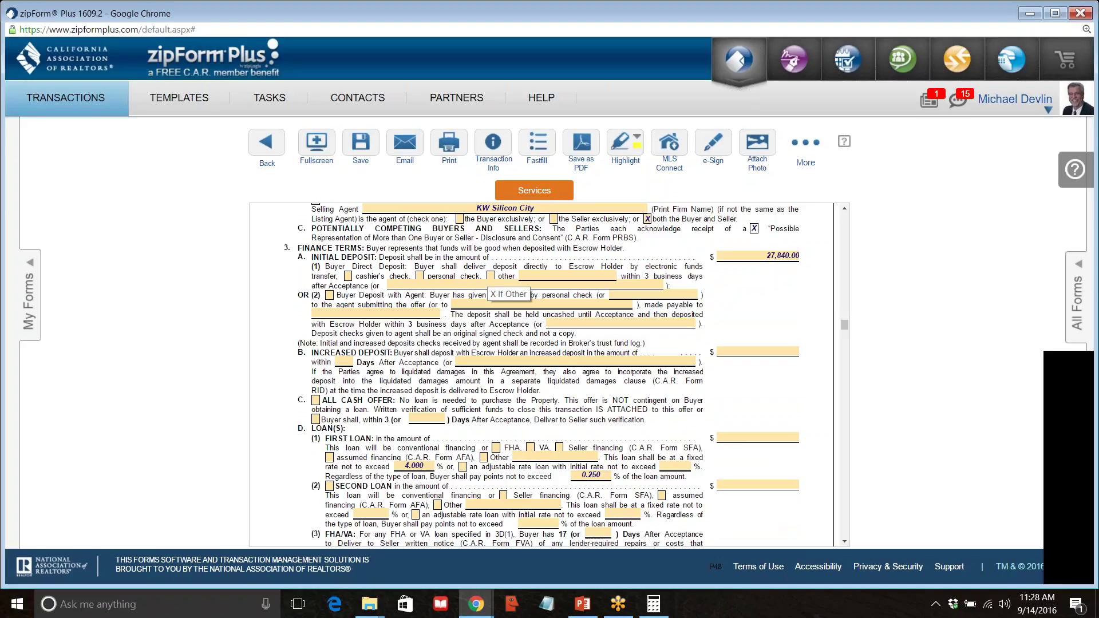
{"action": "left_click_drag", "start_coordinate": [645, 276], "coordinate": [703, 280]}
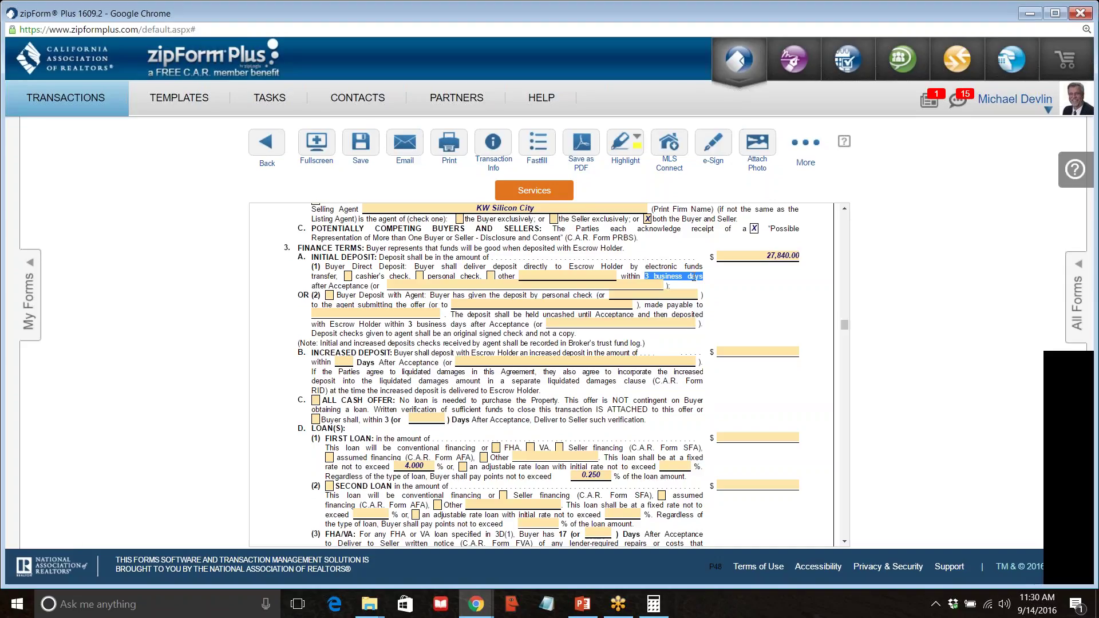
{"action": "left_click", "coordinate": [695, 276]}
{"action": "scroll", "coordinate": [397, 353], "scroll_direction": "down", "scroll_amount": 1}
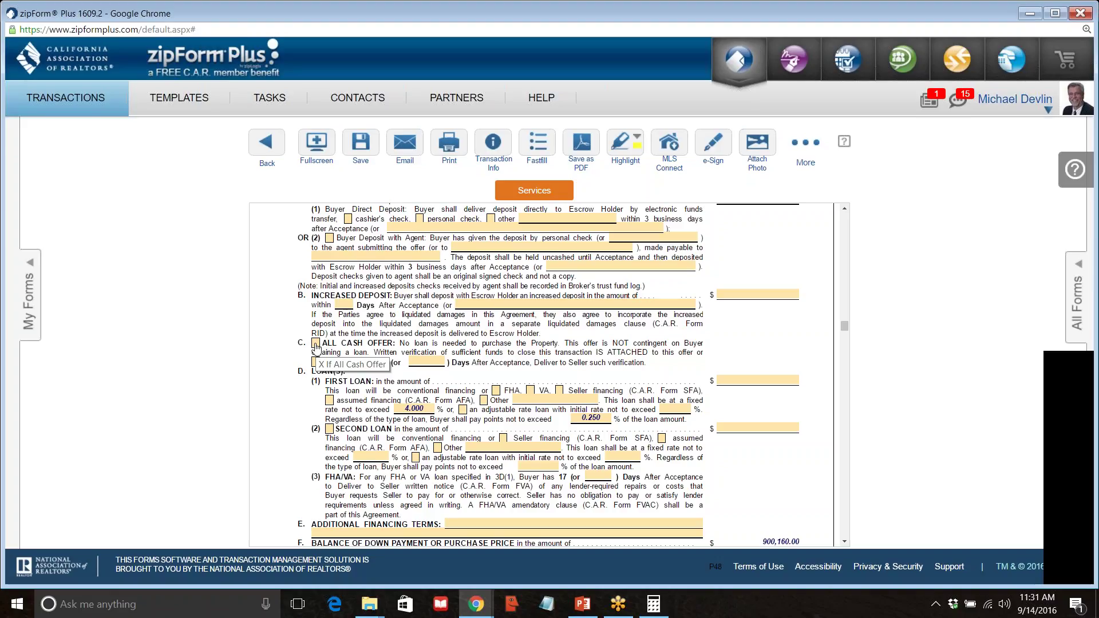
Toggle the All Cash Offer box on and off, then highlight 'ATTACHED' in that paragraph.
{"action": "left_click", "coordinate": [315, 343]}
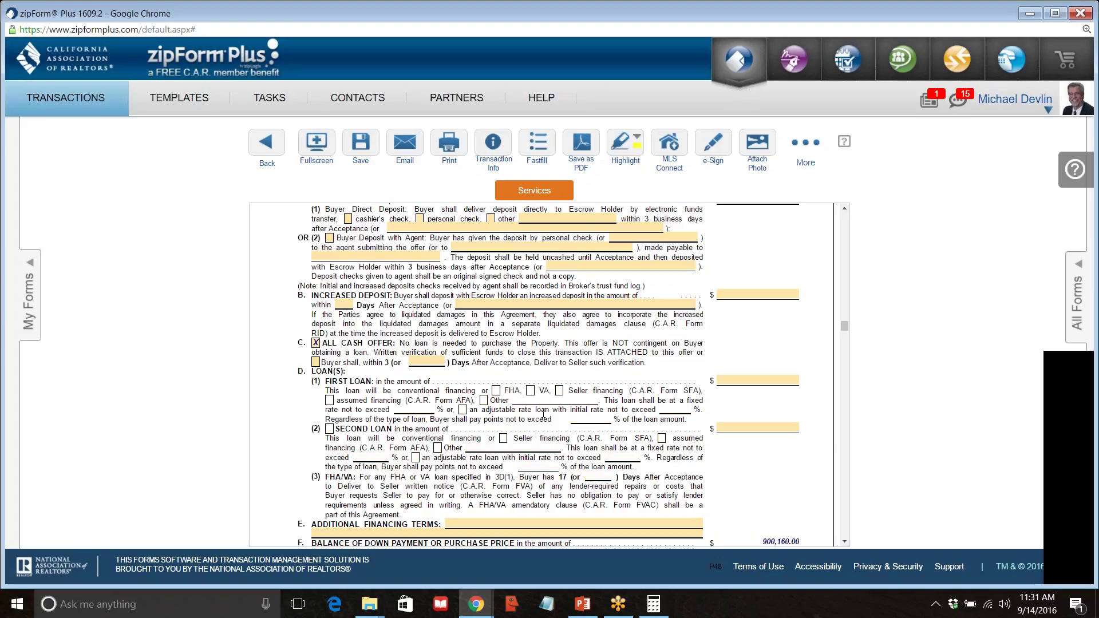
{"action": "left_click", "coordinate": [316, 344]}
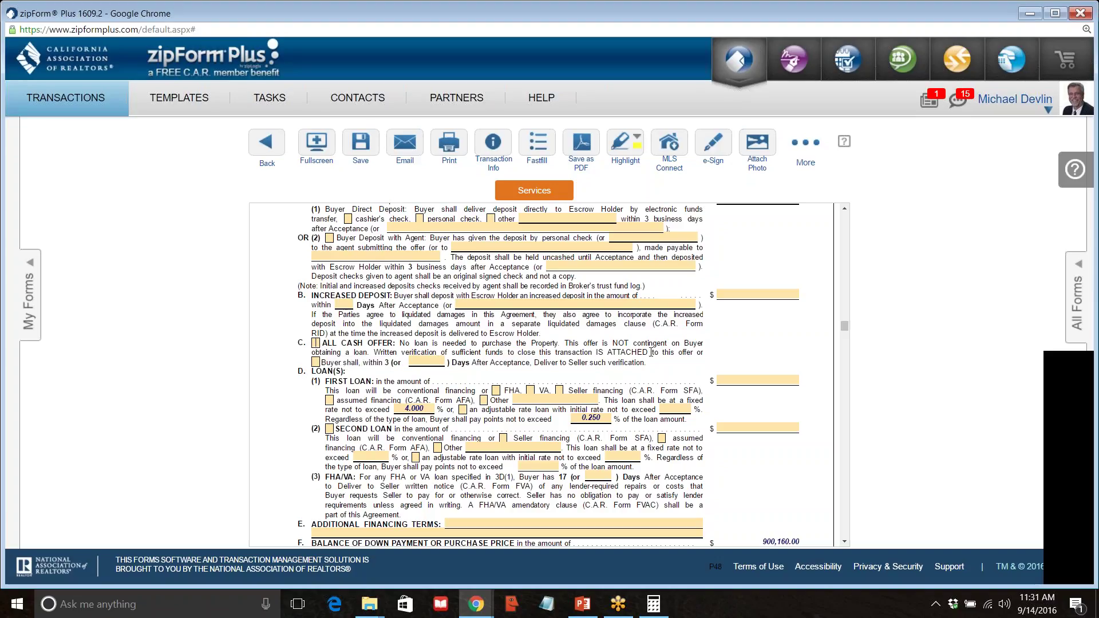
{"action": "double_click", "coordinate": [620, 352]}
Click into the First Loan amount field and bring back Calculator showing 27,840.
{"action": "scroll", "coordinate": [355, 396], "scroll_direction": "down", "scroll_amount": 4}
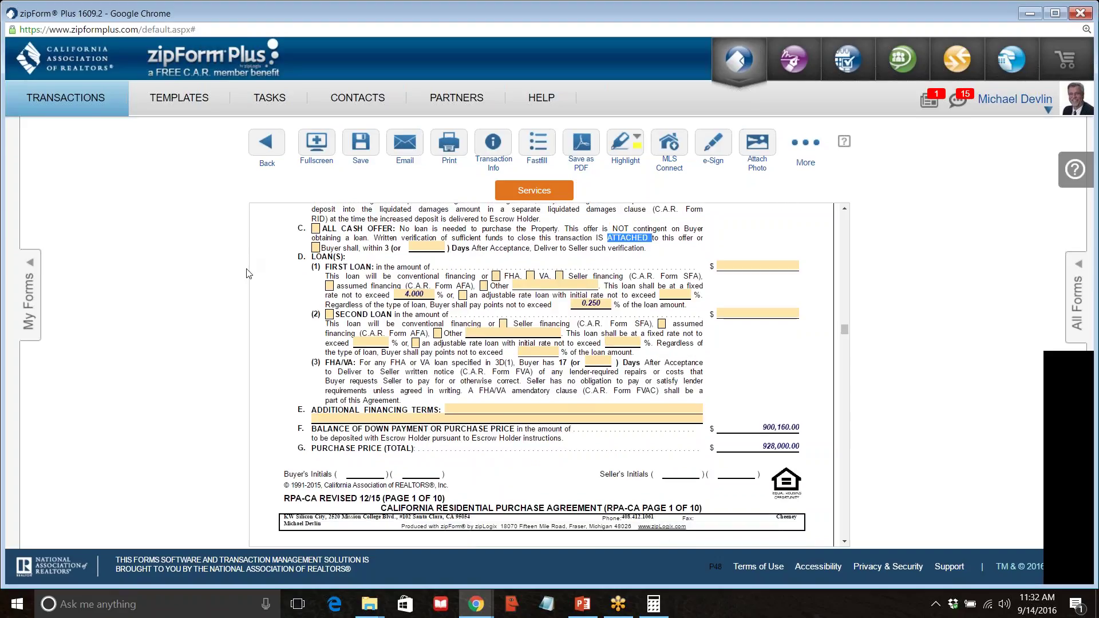
{"action": "left_click", "coordinate": [759, 267]}
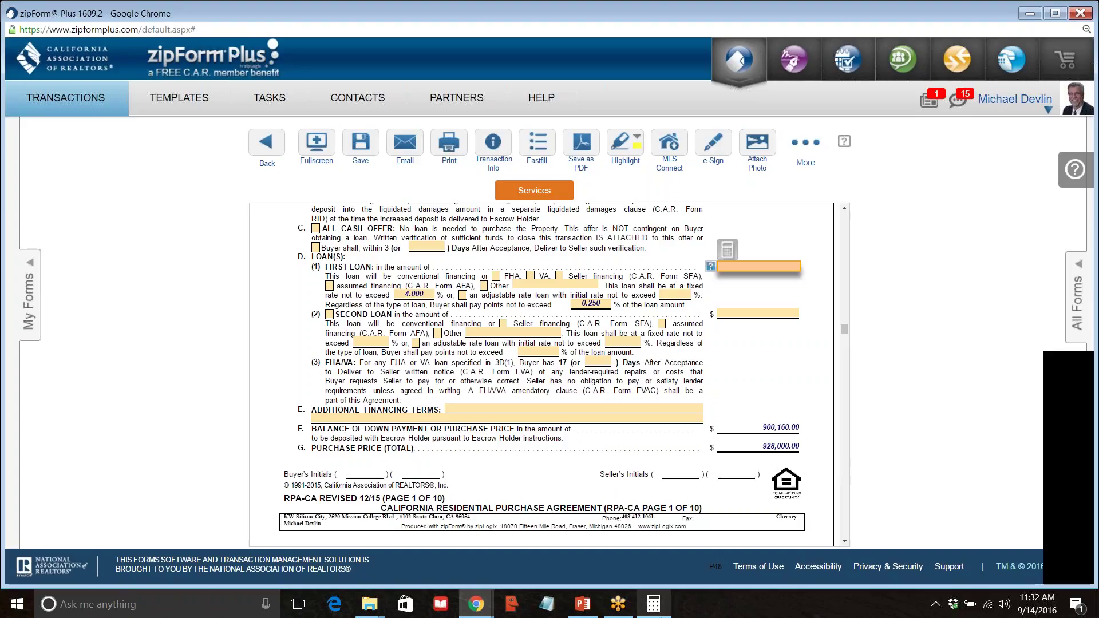
{"action": "left_click", "coordinate": [654, 609]}
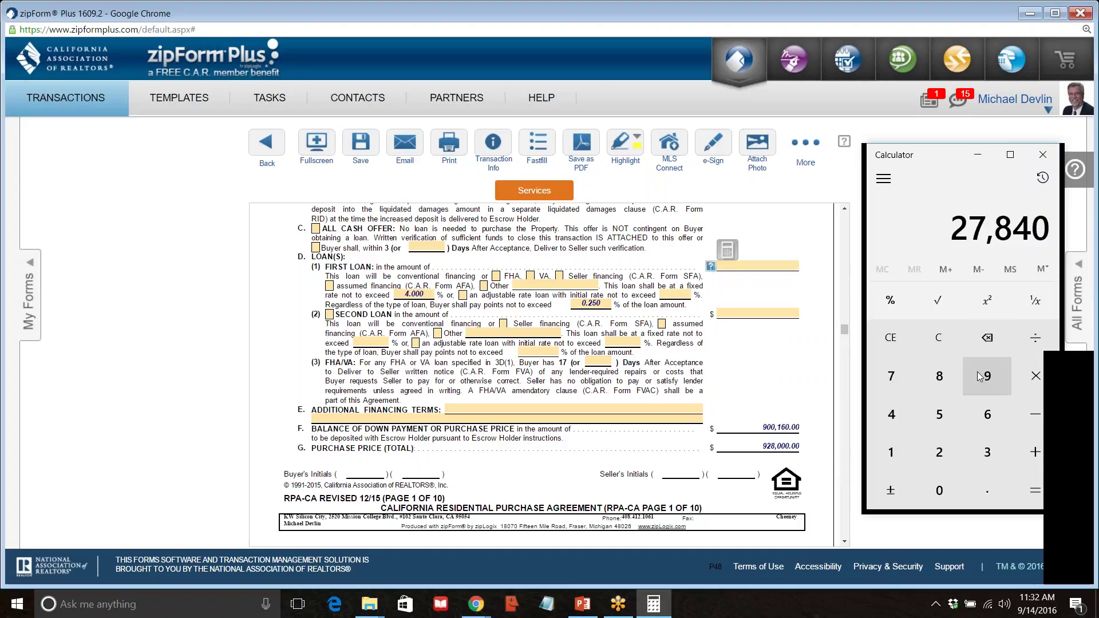
Calculate 928000*.8 in Calculator, giving 742,400, and return to the First Loan field.
{"action": "type", "text": "928"}
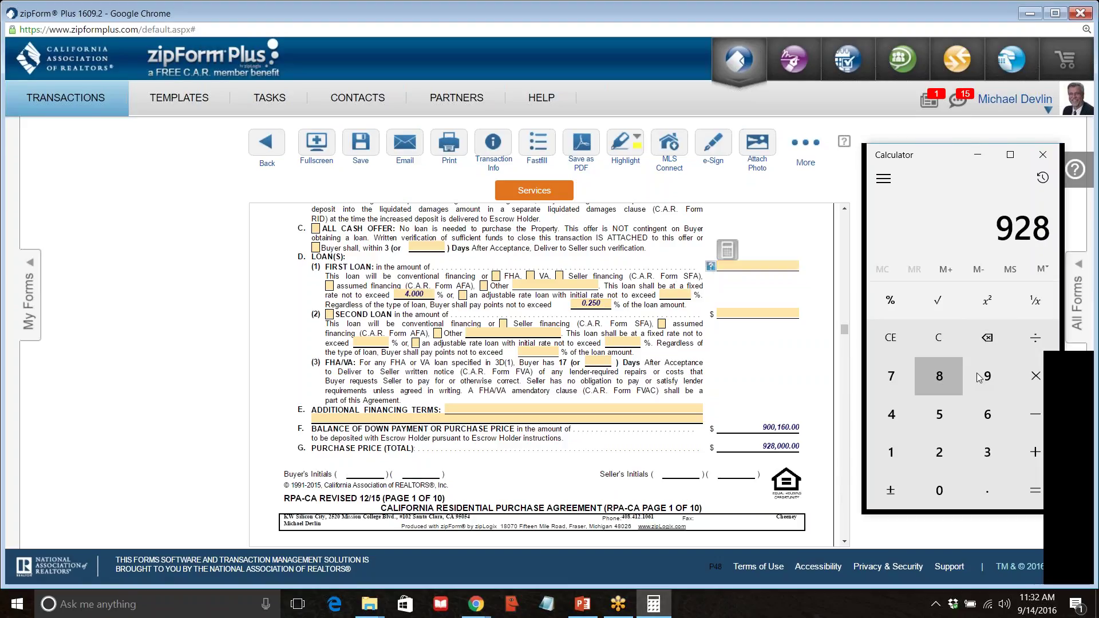
{"action": "type", "text": "000"}
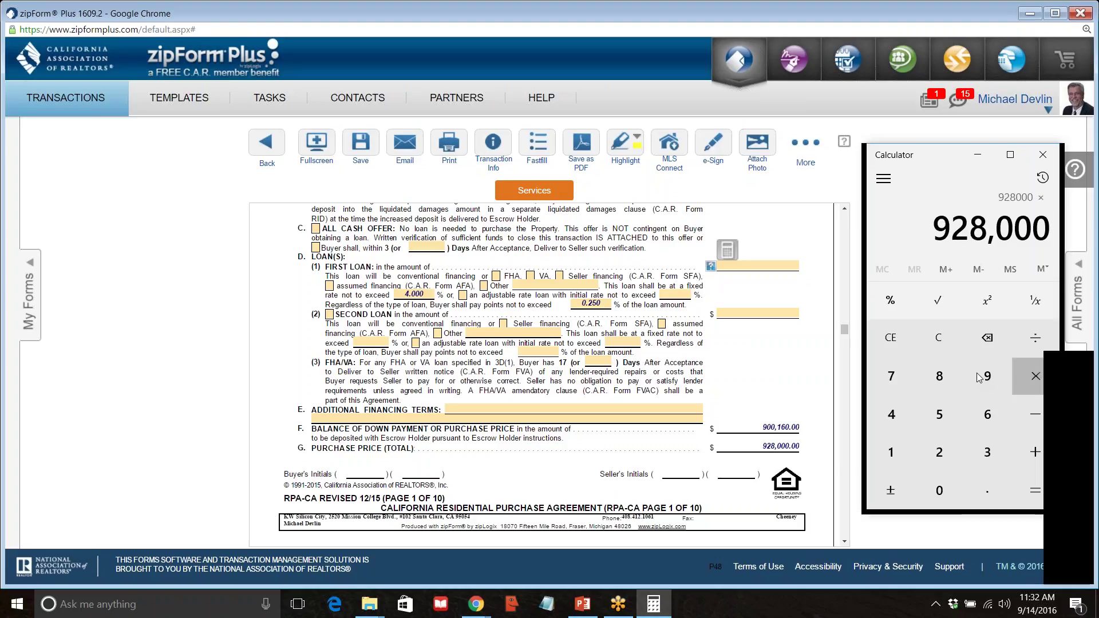
{"action": "type", "text": "*.8"}
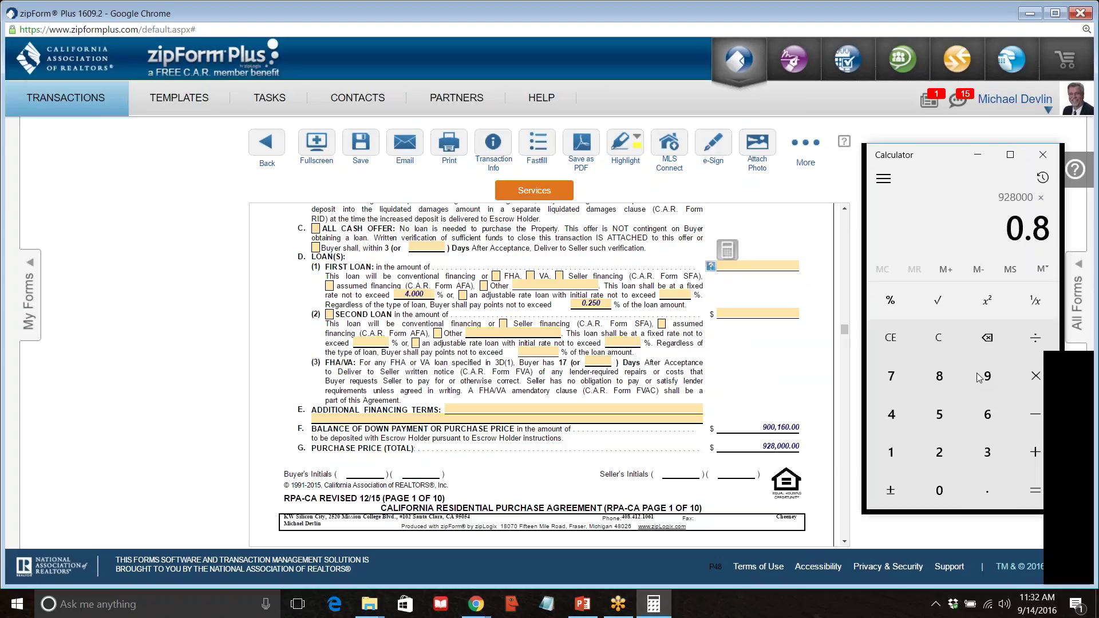
{"action": "key", "text": "Return"}
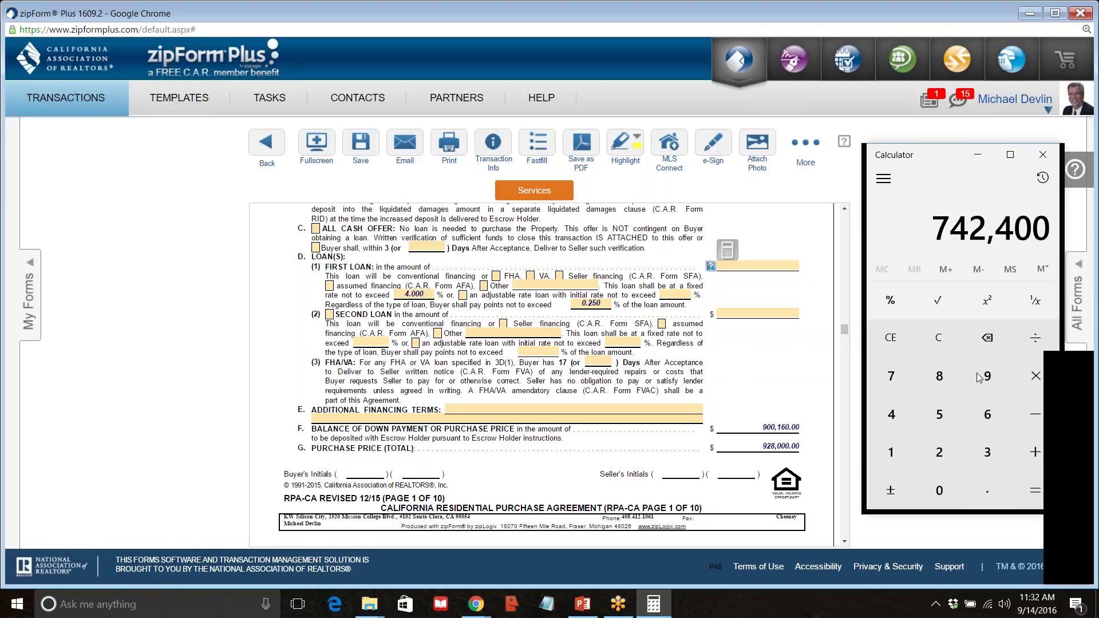
{"action": "left_click", "coordinate": [768, 266]}
Enter 742,400 as the First Loan amount, leaving the interest rate at 4.000.
{"action": "type", "text": "742,4"}
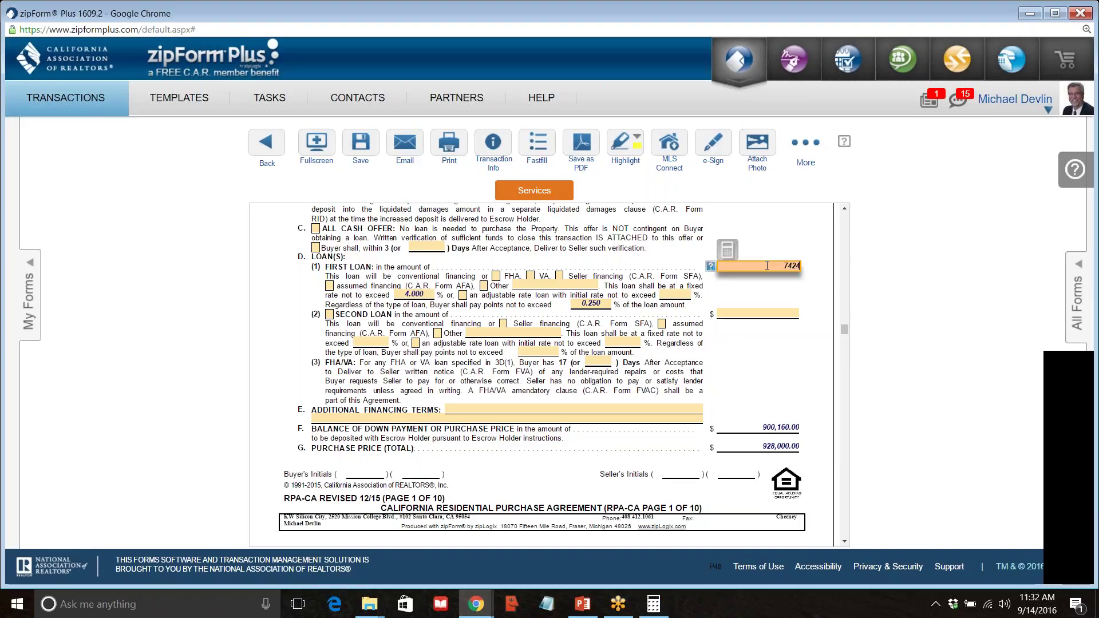
{"action": "type", "text": "00"}
{"action": "key", "text": "Tab"}
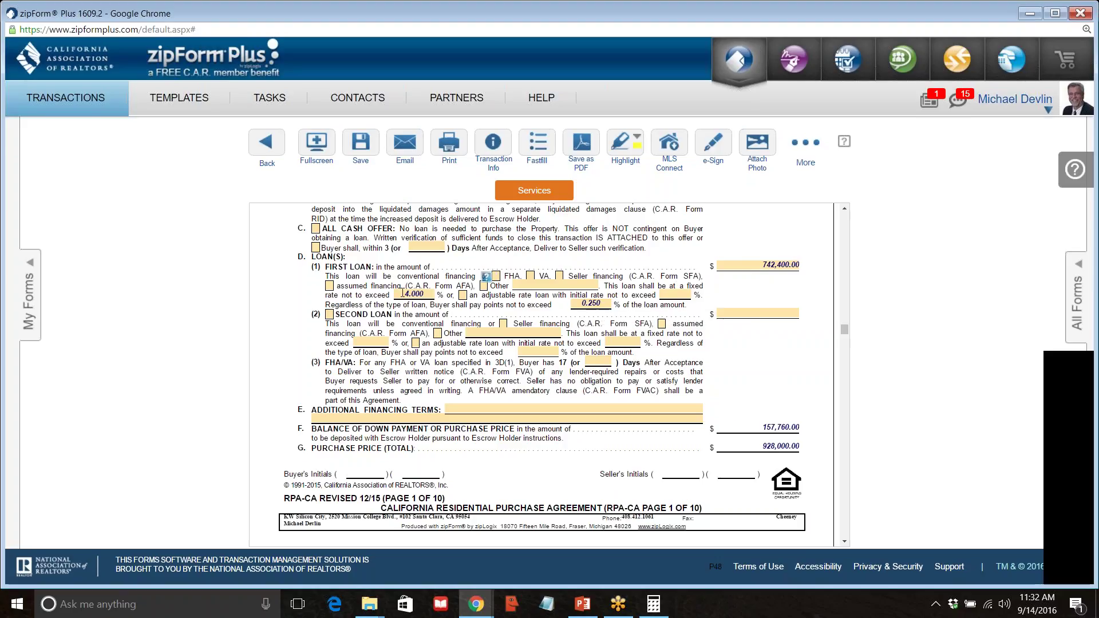
{"action": "left_click", "coordinate": [433, 294]}
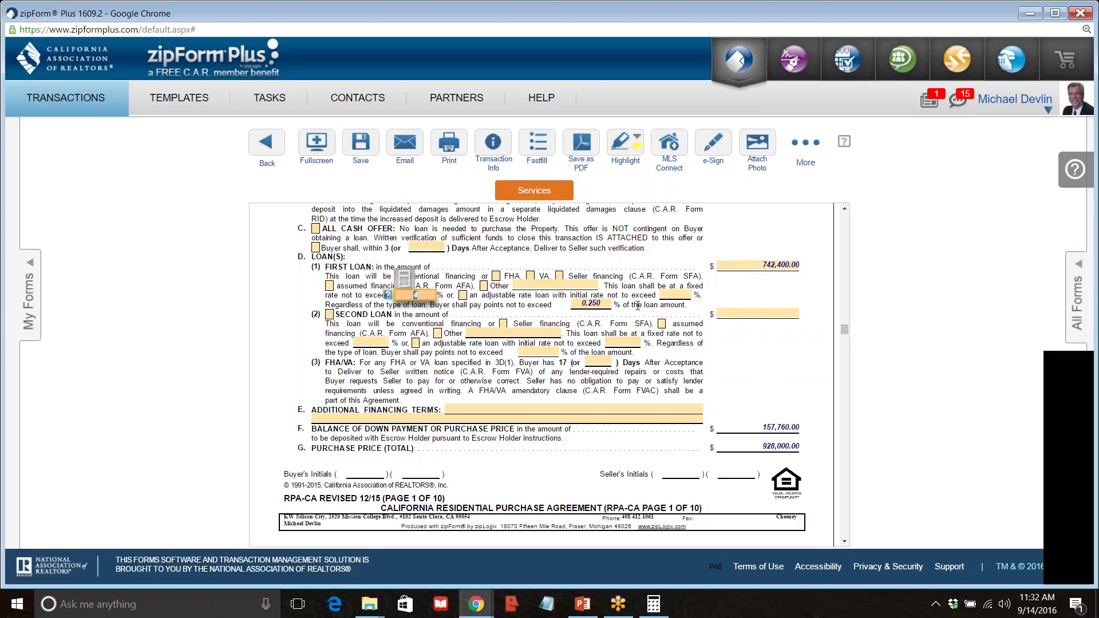
{"action": "left_click", "coordinate": [756, 359]}
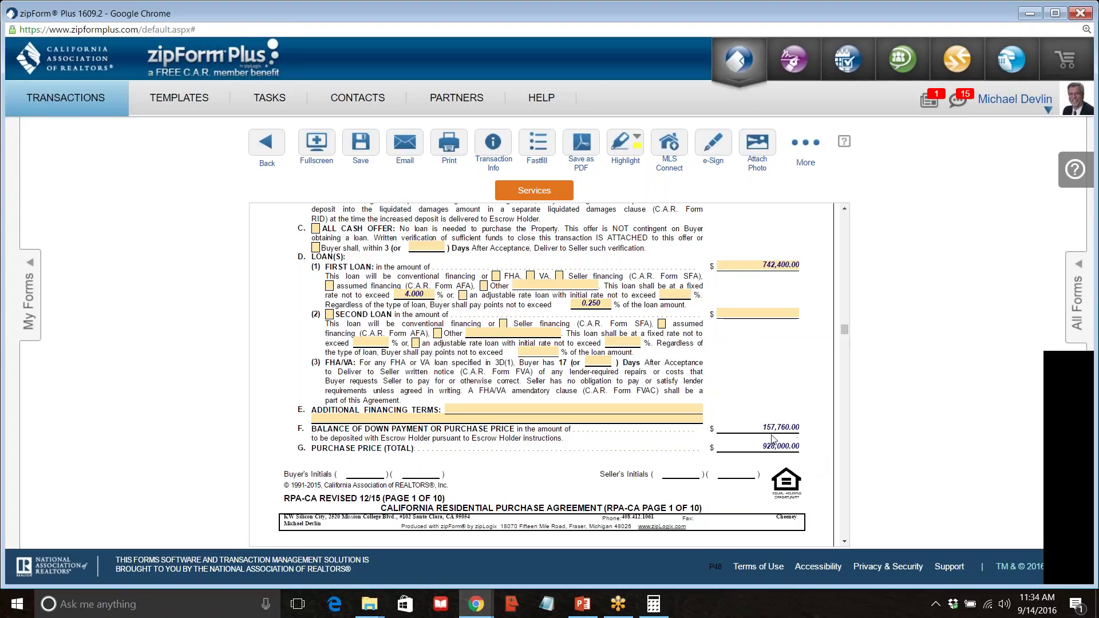
Scroll the purchase agreement down to page 2, sections H–J, covering appraisal and loan terms.
{"action": "scroll", "coordinate": [774, 440], "scroll_direction": "down", "scroll_amount": 1}
{"action": "scroll", "coordinate": [425, 395], "scroll_direction": "down", "scroll_amount": 5}
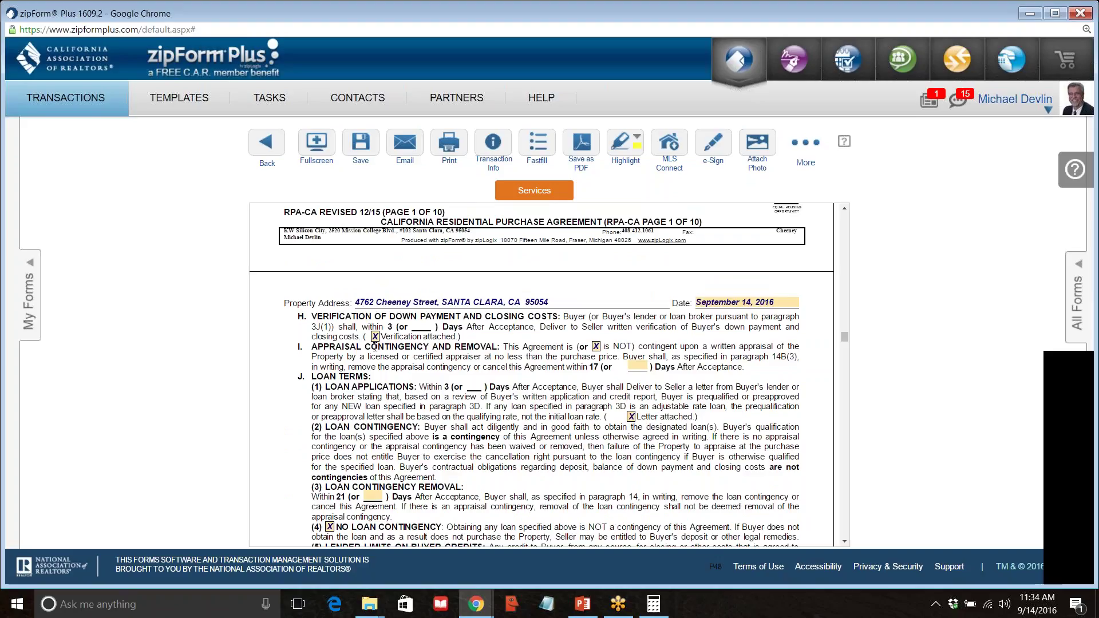
{"action": "scroll", "coordinate": [400, 343], "scroll_direction": "up", "scroll_amount": 6}
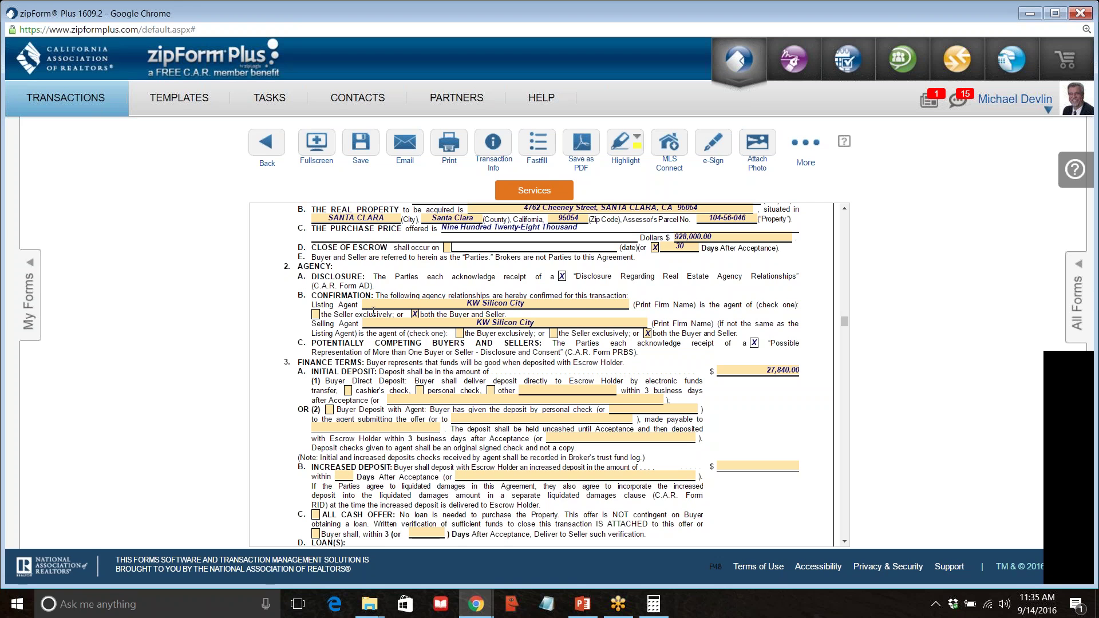
{"action": "scroll", "coordinate": [331, 376], "scroll_direction": "down", "scroll_amount": 10}
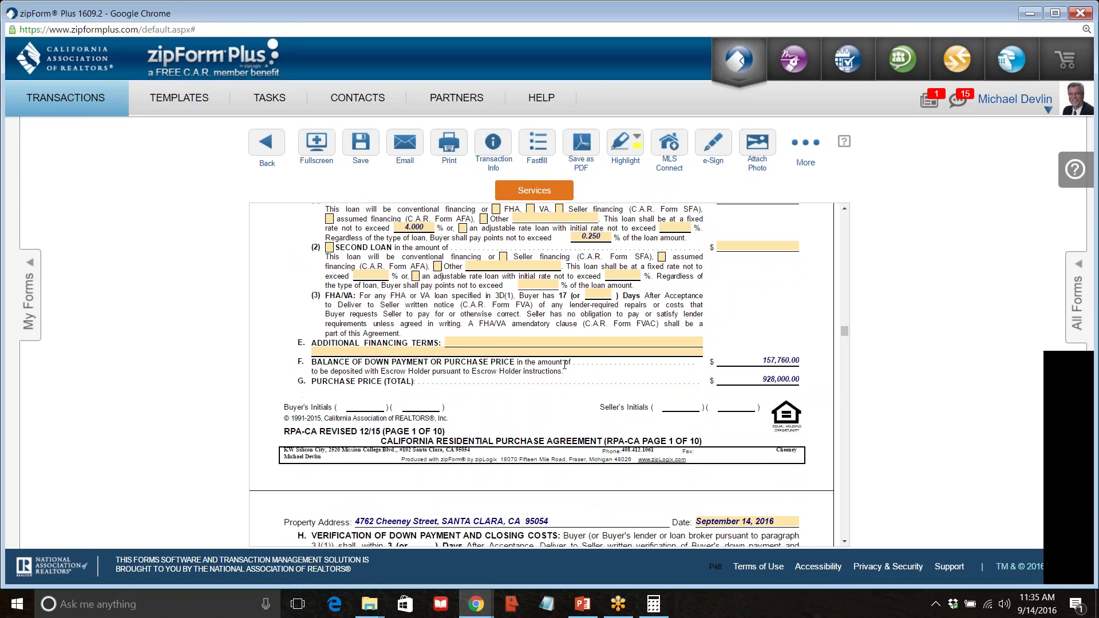
{"action": "scroll", "coordinate": [566, 374], "scroll_direction": "up", "scroll_amount": 10}
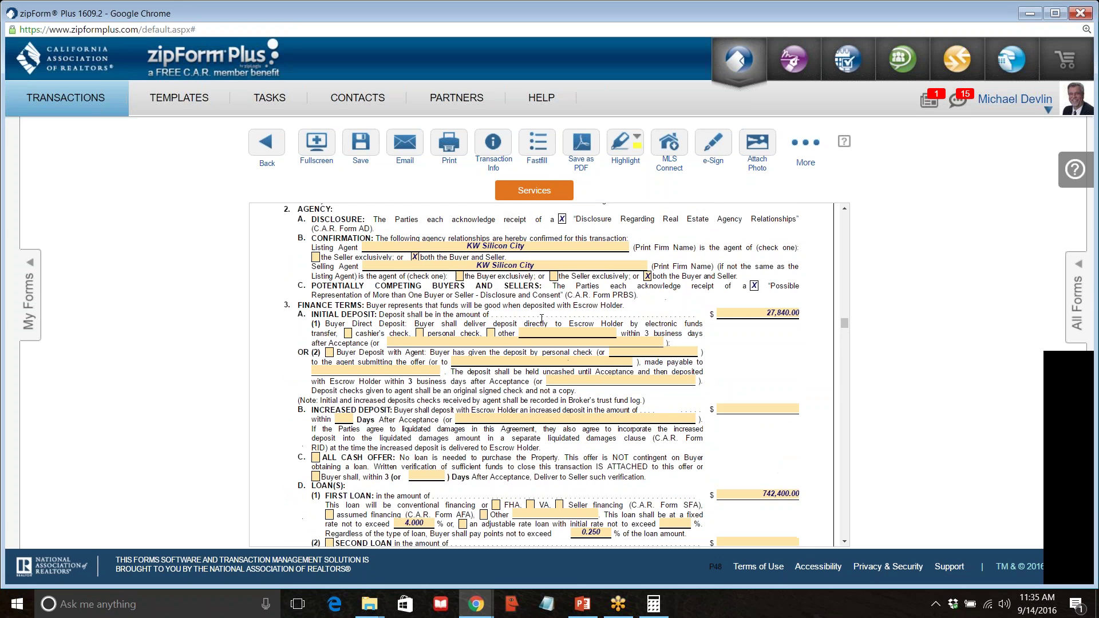
{"action": "scroll", "coordinate": [516, 414], "scroll_direction": "down", "scroll_amount": 3}
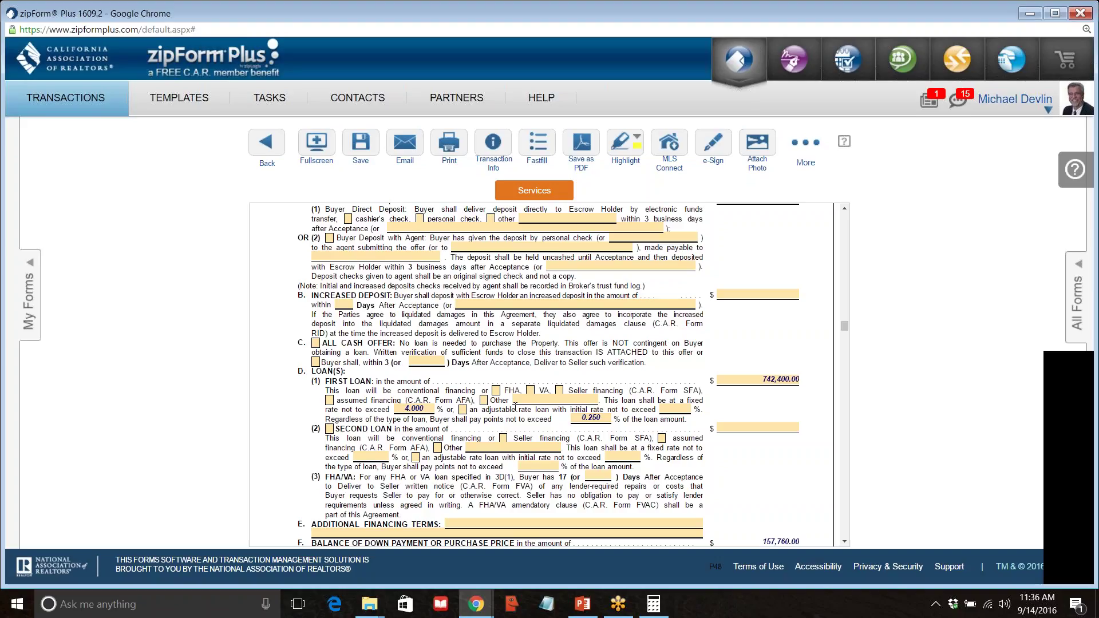
{"action": "scroll", "coordinate": [484, 349], "scroll_direction": "down", "scroll_amount": 5}
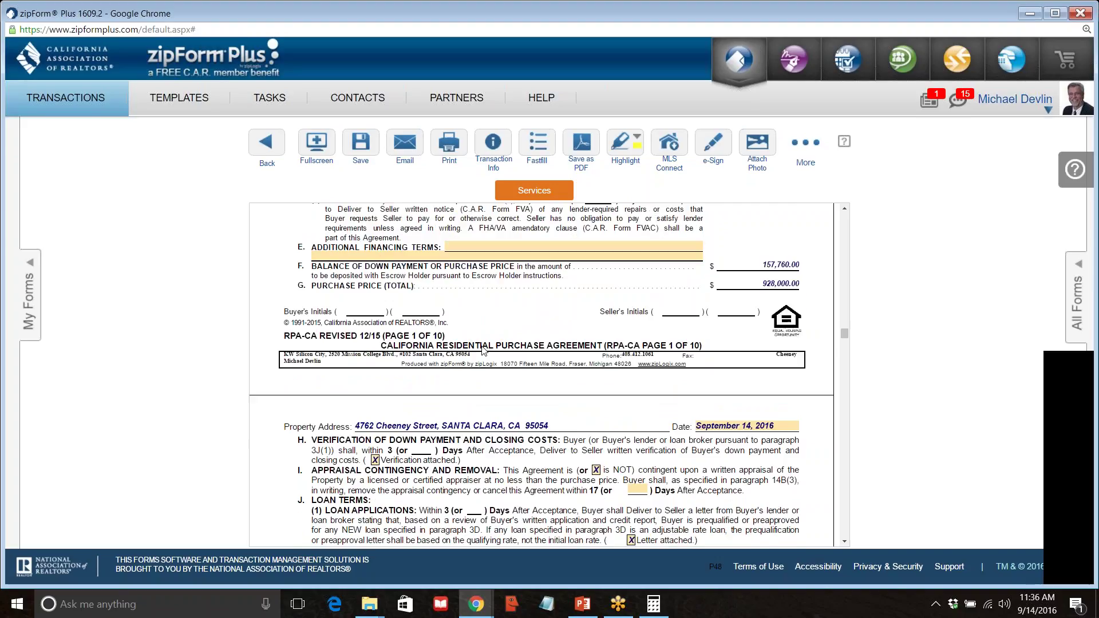
{"action": "scroll", "coordinate": [484, 350], "scroll_direction": "down", "scroll_amount": 1}
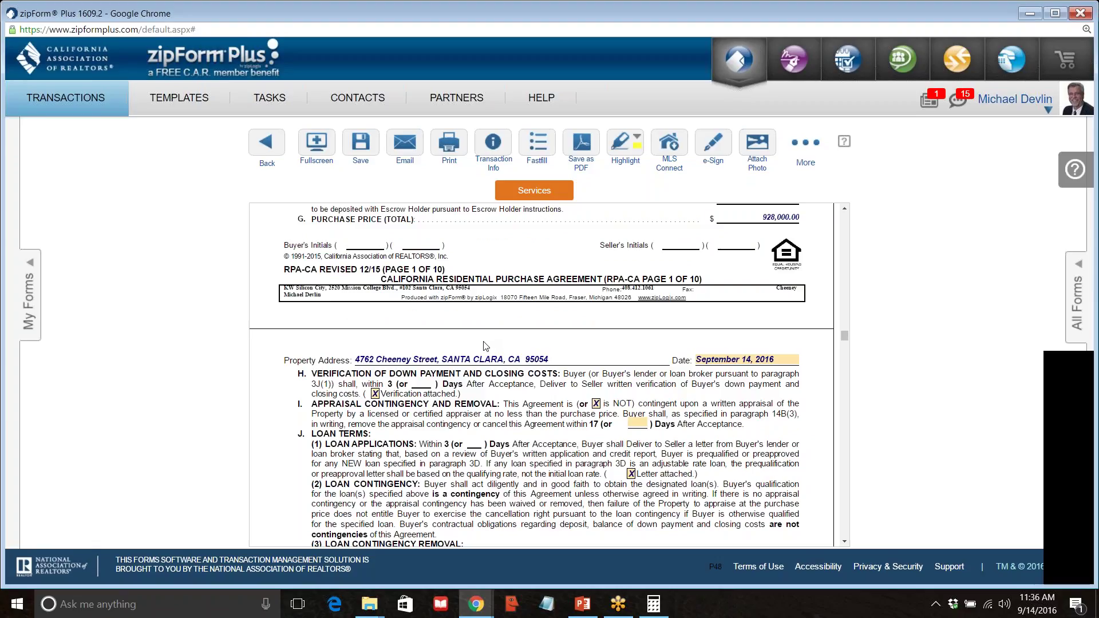
{"action": "scroll", "coordinate": [486, 349], "scroll_direction": "down", "scroll_amount": 2}
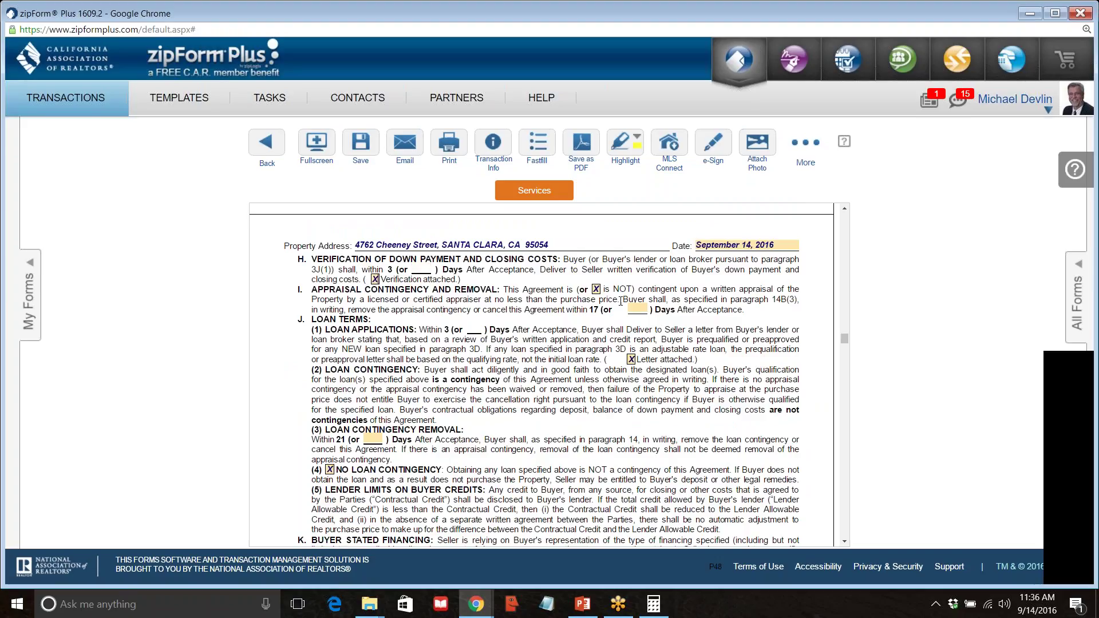
Uncheck 'is NOT' in the Appraisal Contingency paragraph and select the '17 (or' days text.
{"action": "left_click", "coordinate": [586, 289]}
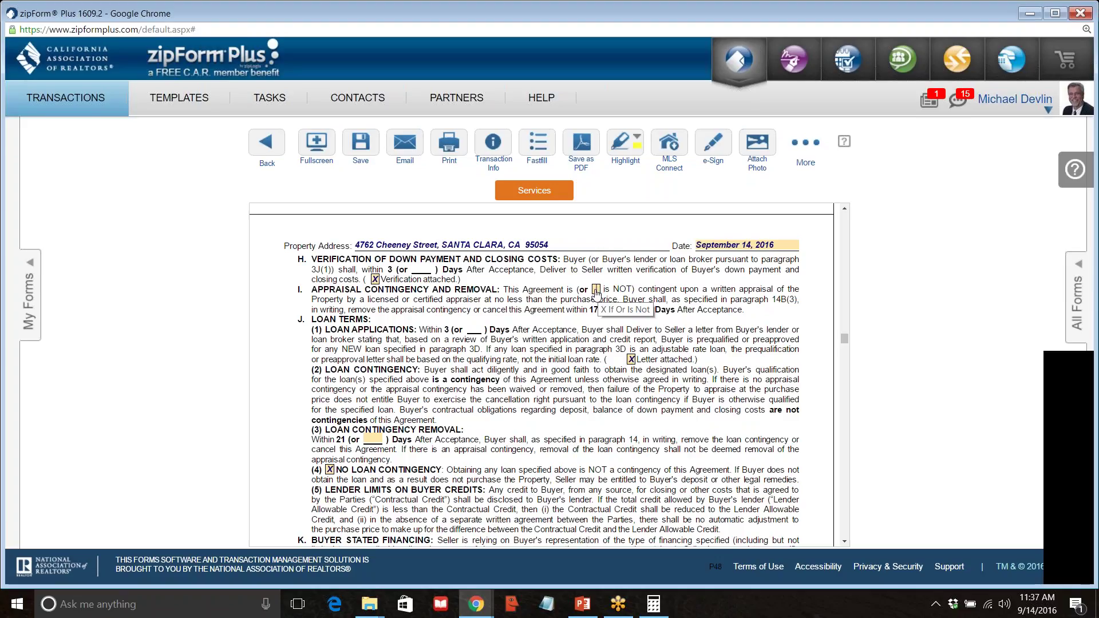
{"action": "left_click", "coordinate": [595, 291]}
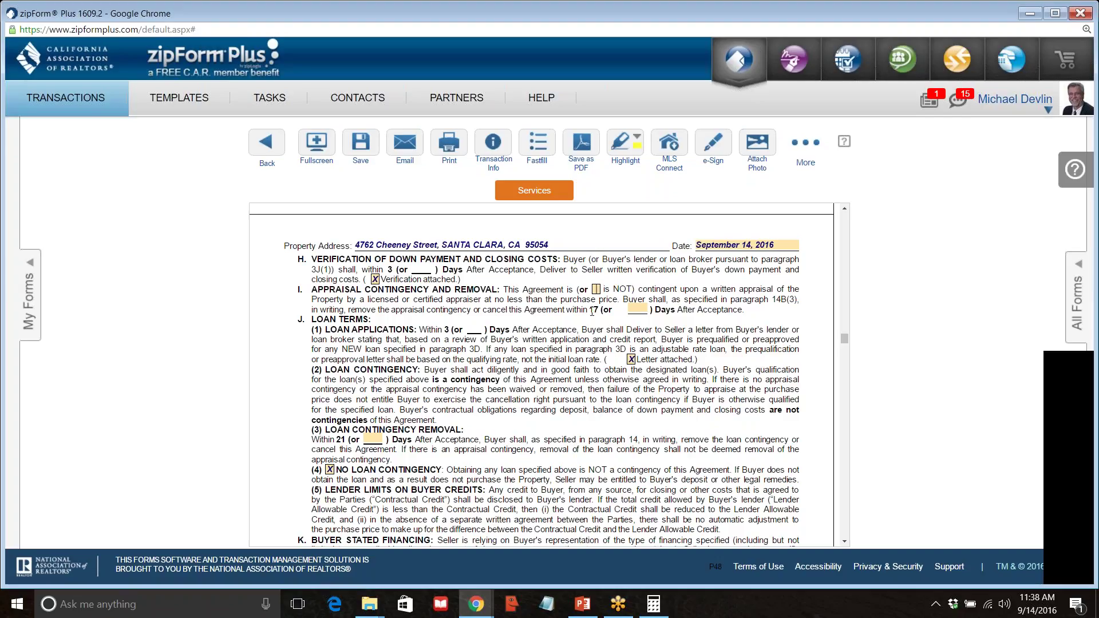
{"action": "left_click_drag", "start_coordinate": [588, 309], "coordinate": [613, 311]}
Enter 10 in paragraph I's appraisal contingency '(or ___) Days' blank, replacing the default 17.
{"action": "left_click", "coordinate": [640, 310]}
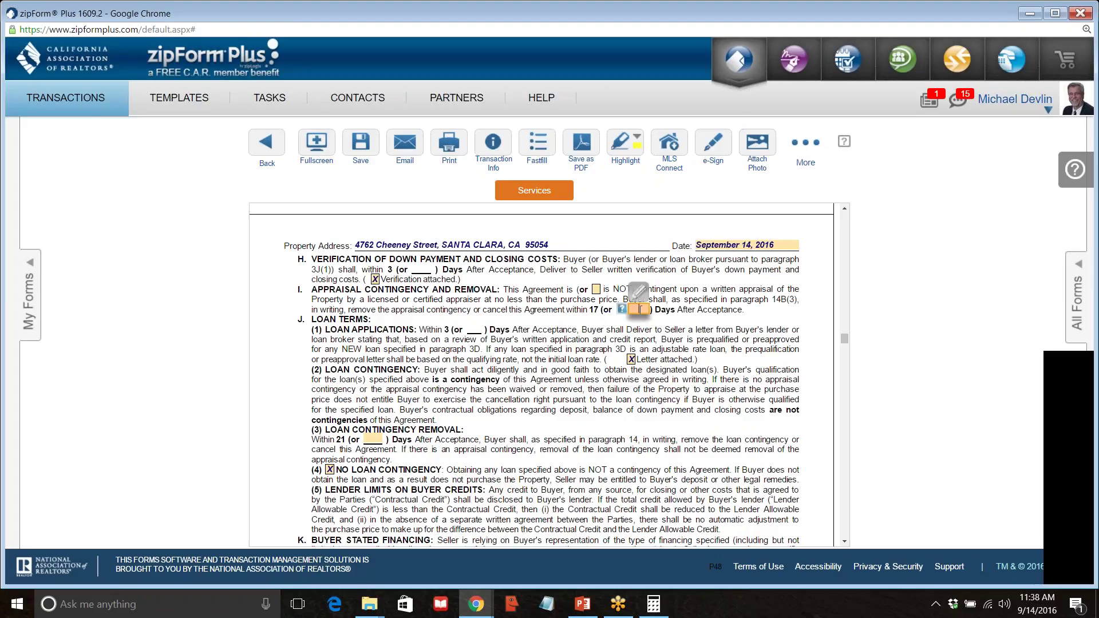
{"action": "type", "text": "10"}
{"action": "left_click", "coordinate": [727, 300]}
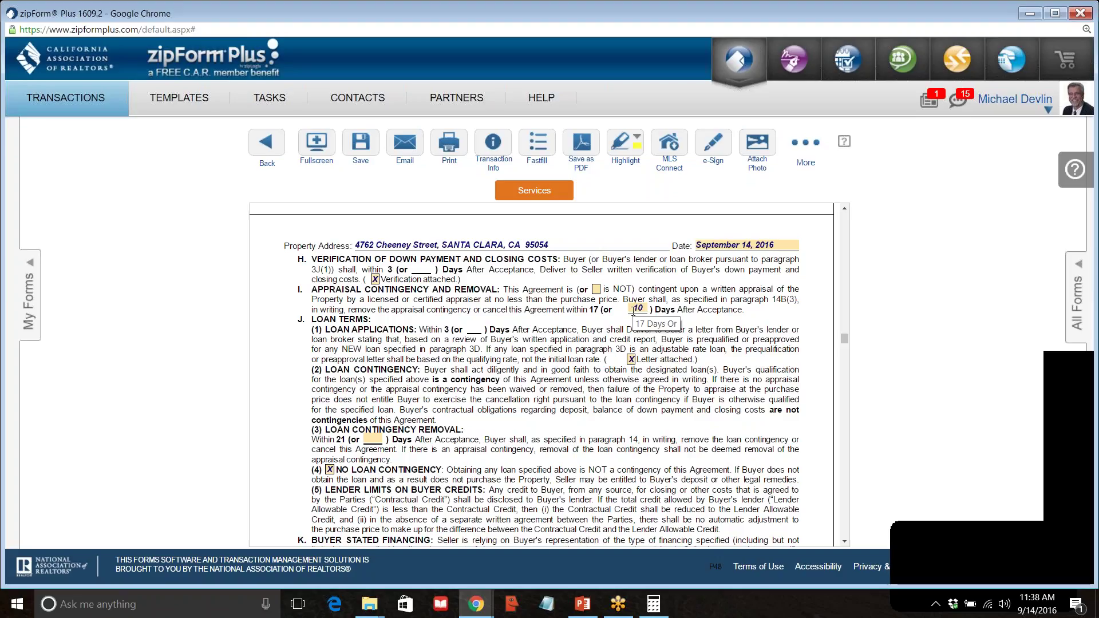
Connect Windows to the secured 5 GHz coaching Wi-Fi network, then dismiss the network flyout.
{"action": "left_click", "coordinate": [987, 605]}
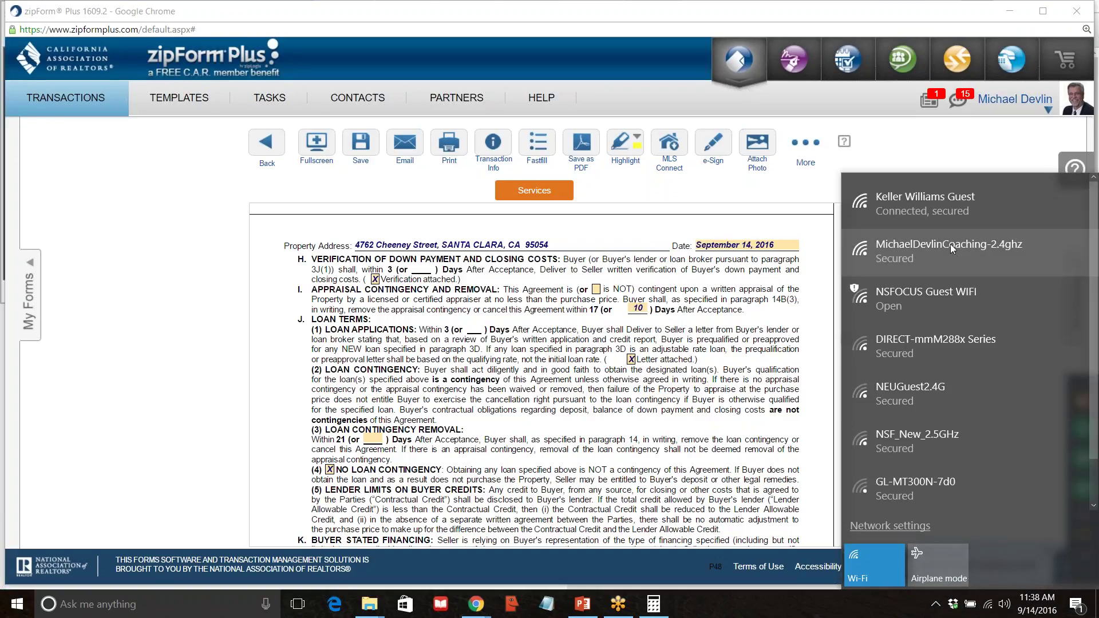
{"action": "left_click", "coordinate": [951, 244]}
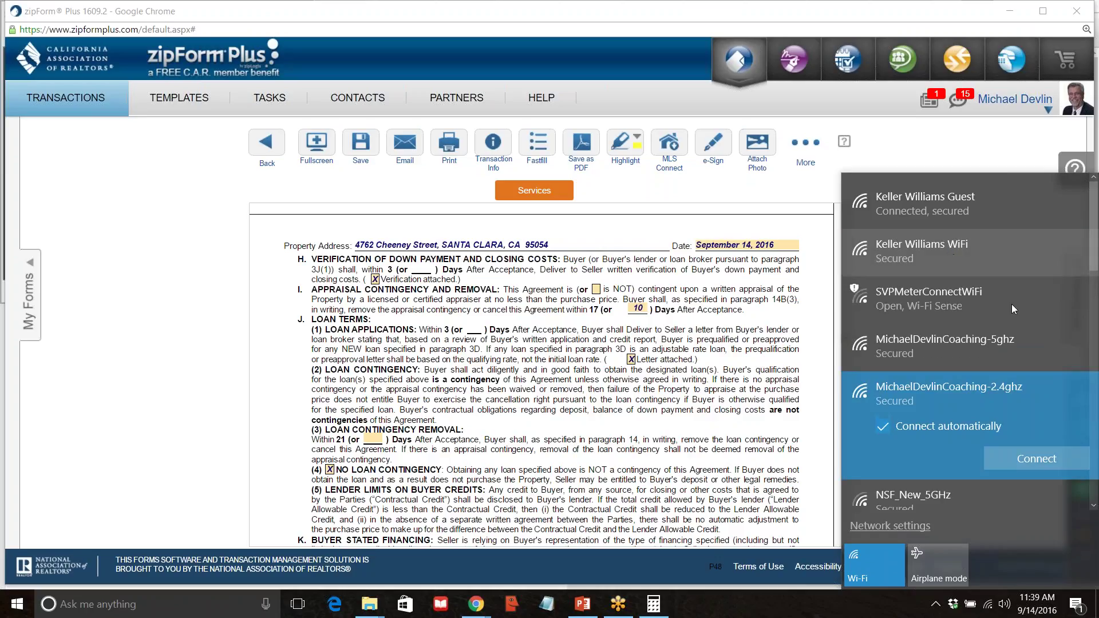
{"action": "left_click", "coordinate": [980, 340]}
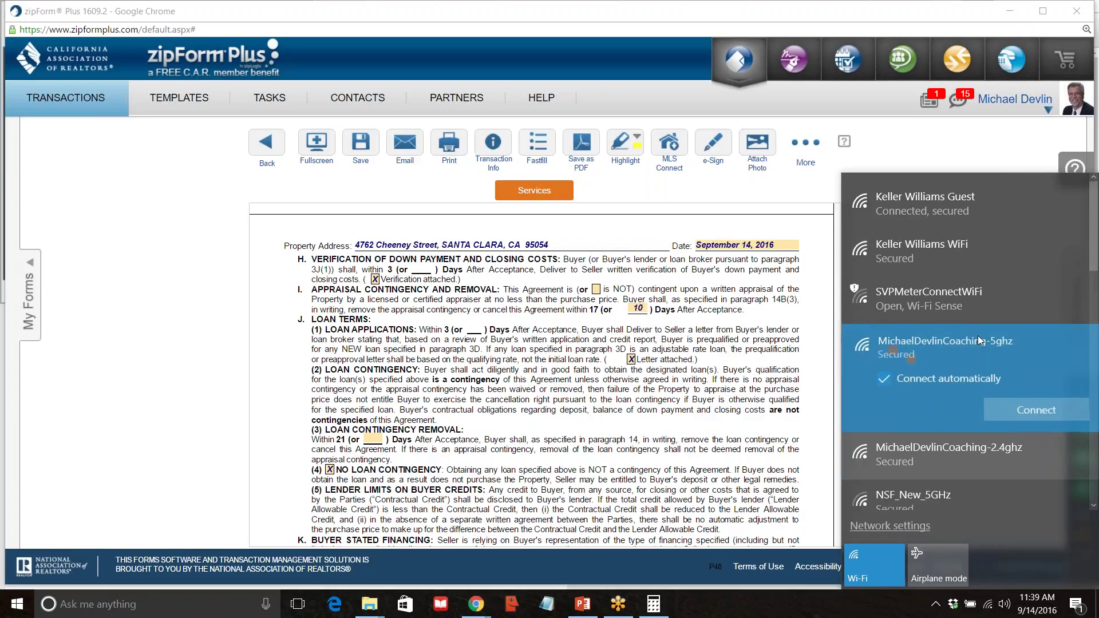
{"action": "left_click", "coordinate": [1036, 411]}
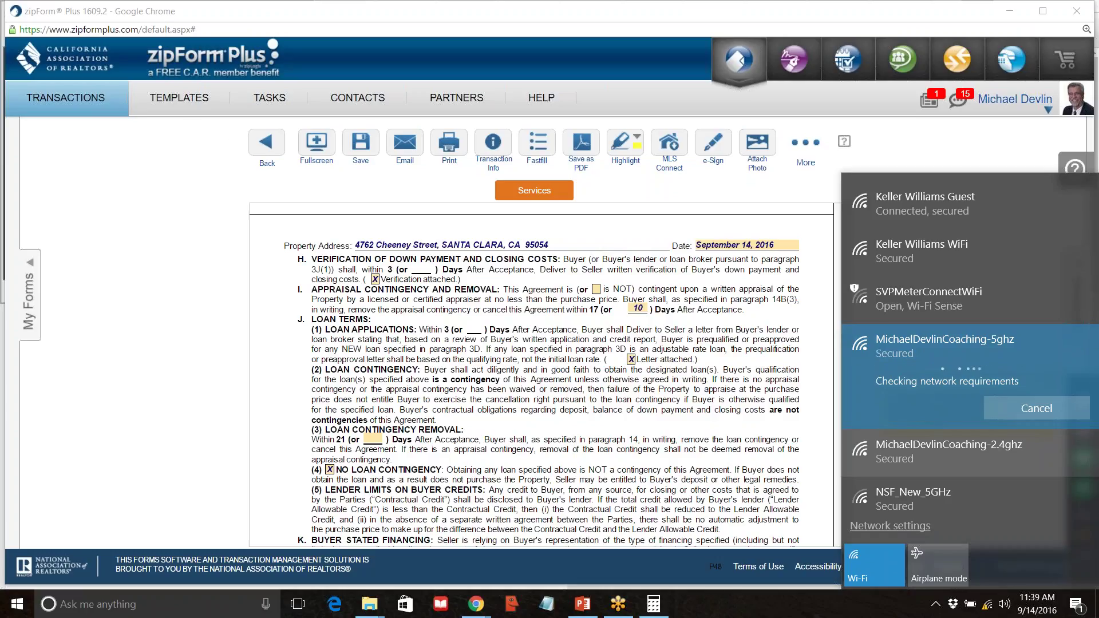
{"action": "left_click", "coordinate": [300, 277]}
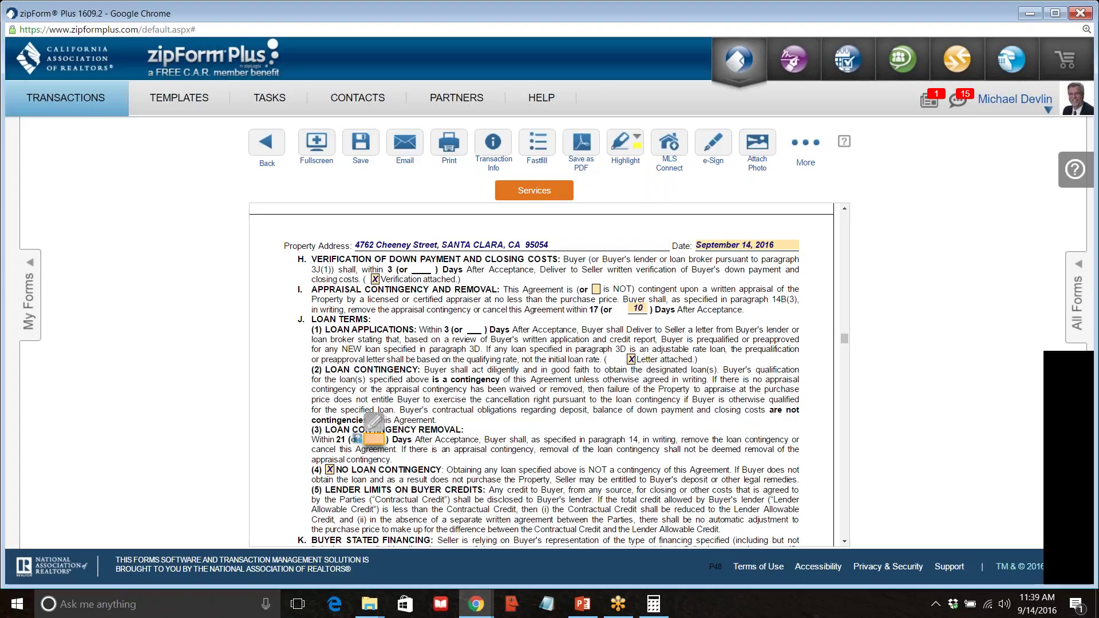
Enter 10 in the 'Within 21 (or __)' loan contingency removal field.
{"action": "left_click", "coordinate": [373, 439]}
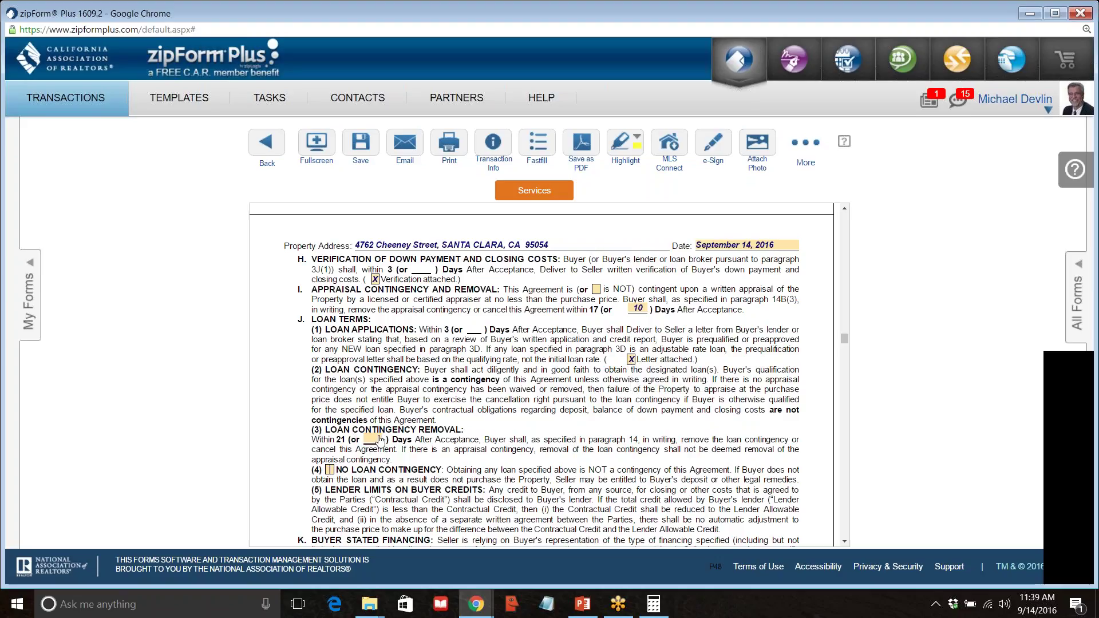
{"action": "type", "text": "10"}
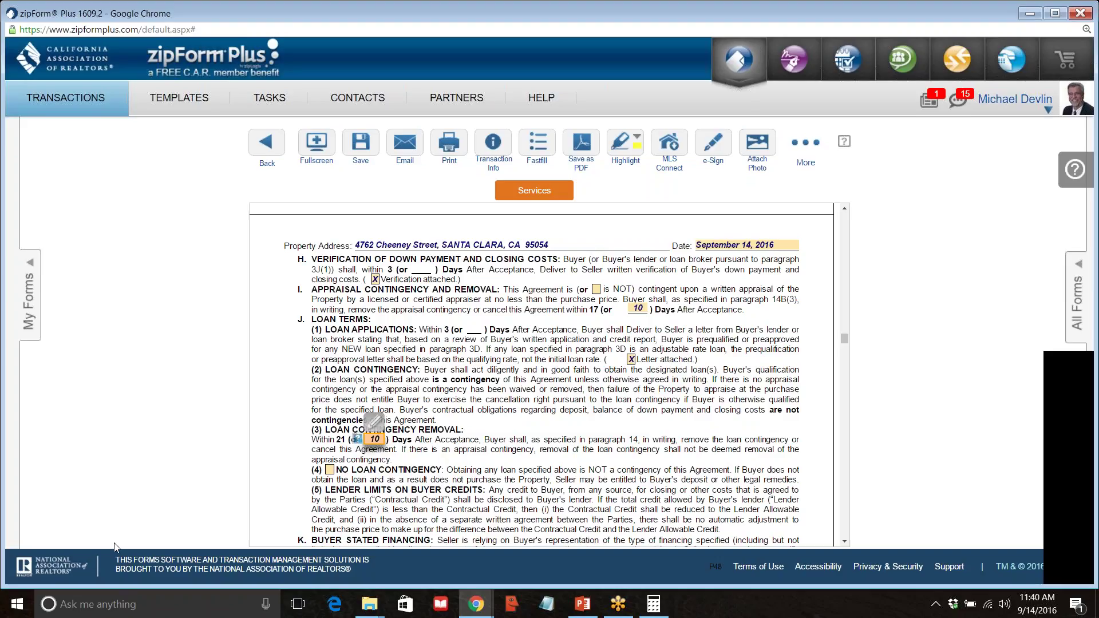
{"action": "scroll", "coordinate": [312, 398], "scroll_direction": "down", "scroll_amount": 3}
{"action": "scroll", "coordinate": [312, 400], "scroll_direction": "down", "scroll_amount": 1}
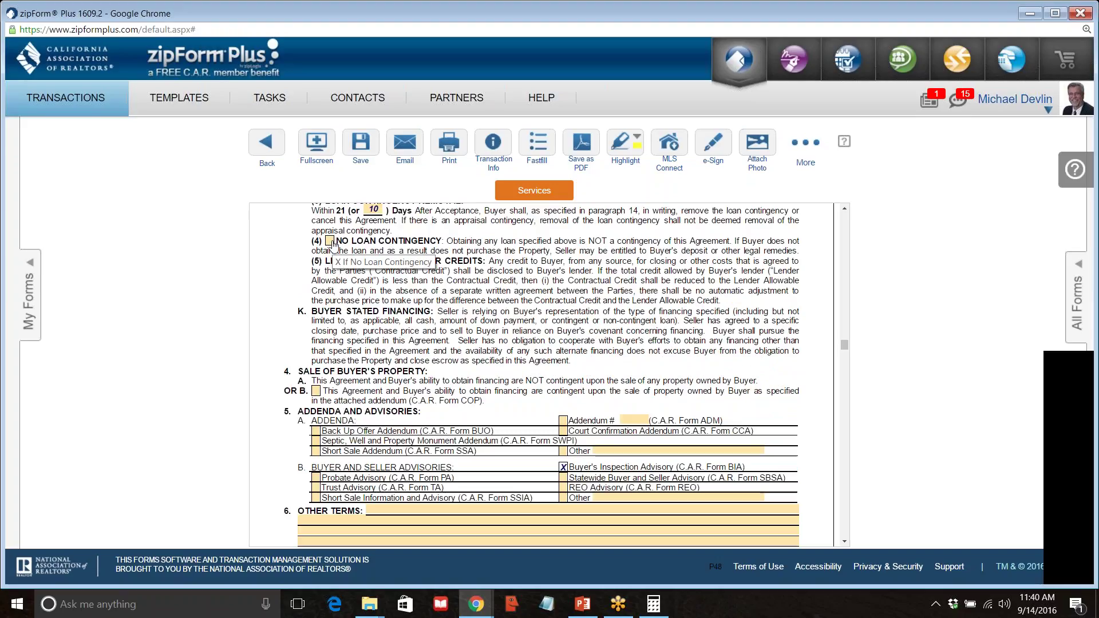
{"action": "scroll", "coordinate": [293, 279], "scroll_direction": "up", "scroll_amount": 3}
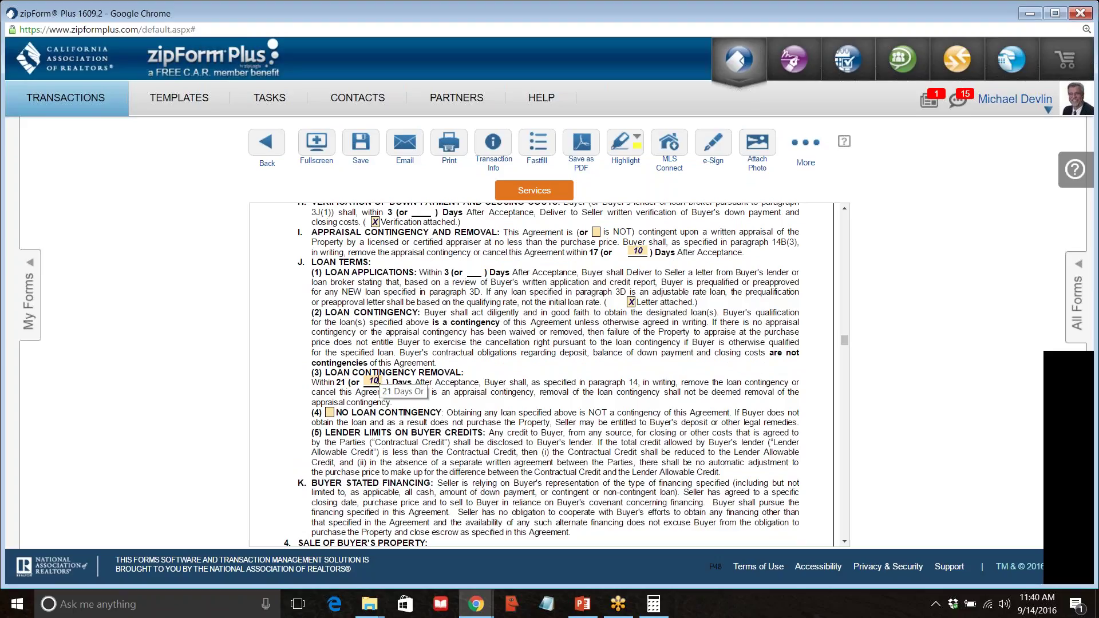
{"action": "left_click", "coordinate": [331, 415]}
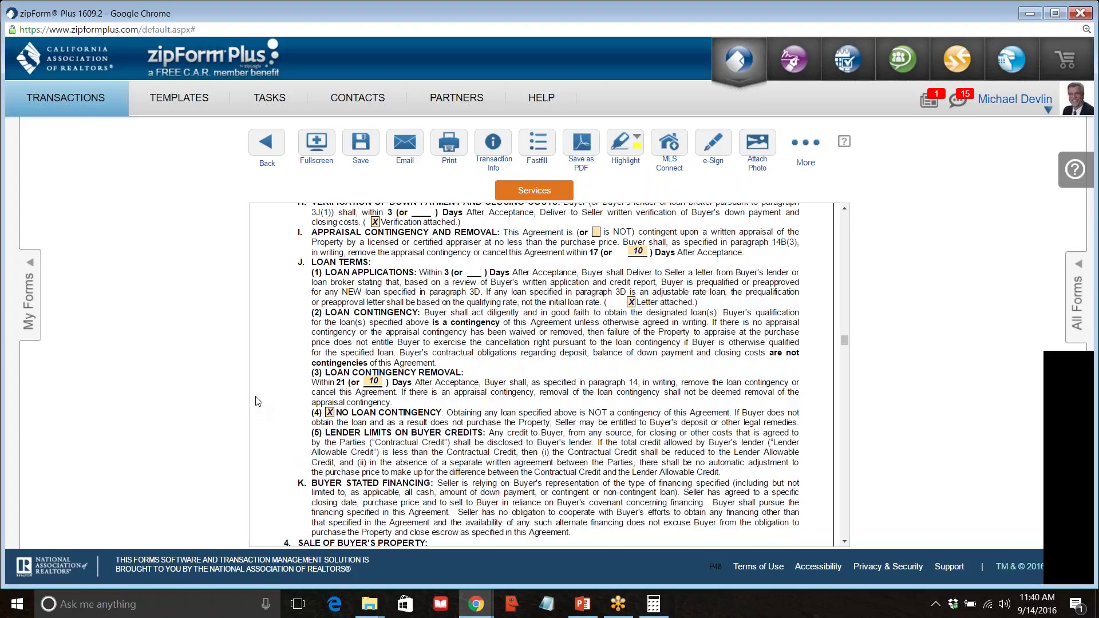
{"action": "scroll", "coordinate": [259, 406], "scroll_direction": "down", "scroll_amount": 1}
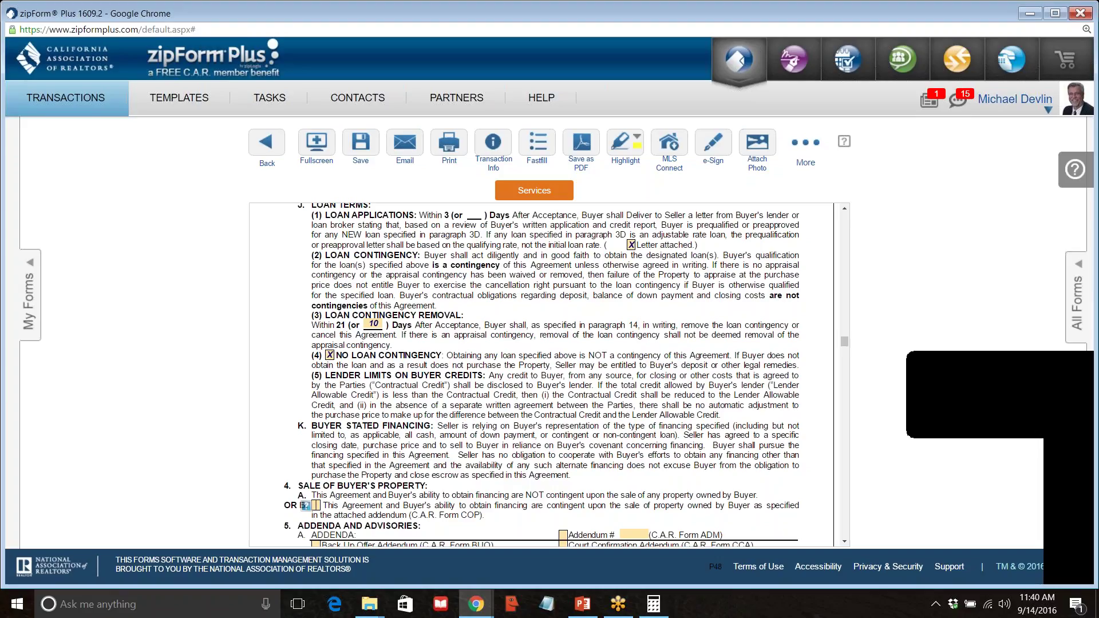
{"action": "left_click", "coordinate": [329, 356]}
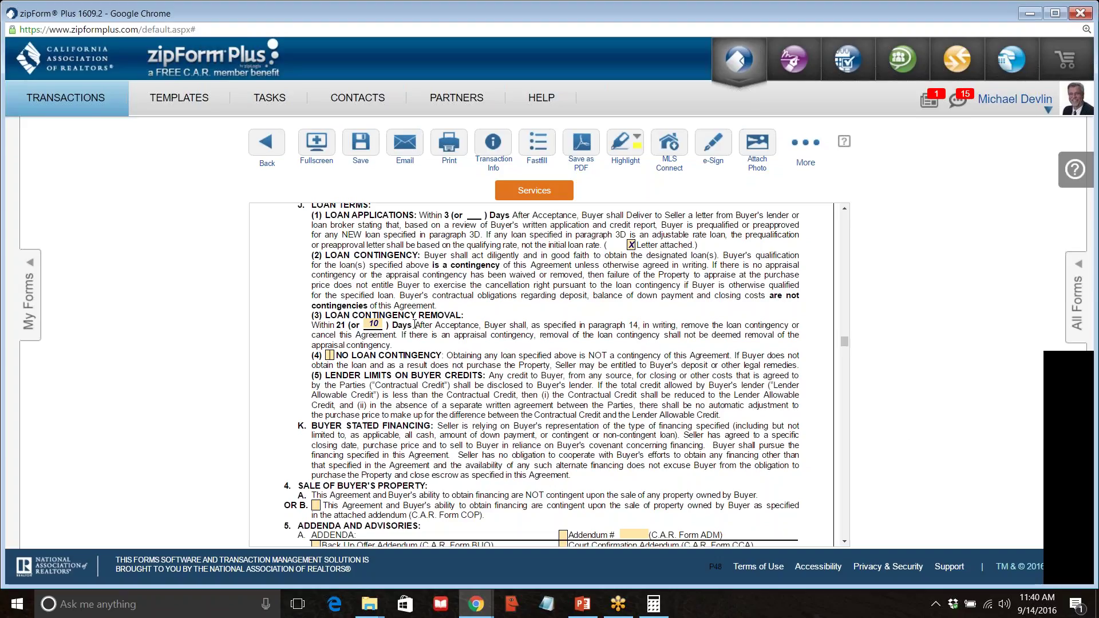
{"action": "scroll", "coordinate": [452, 355], "scroll_direction": "down", "scroll_amount": 1}
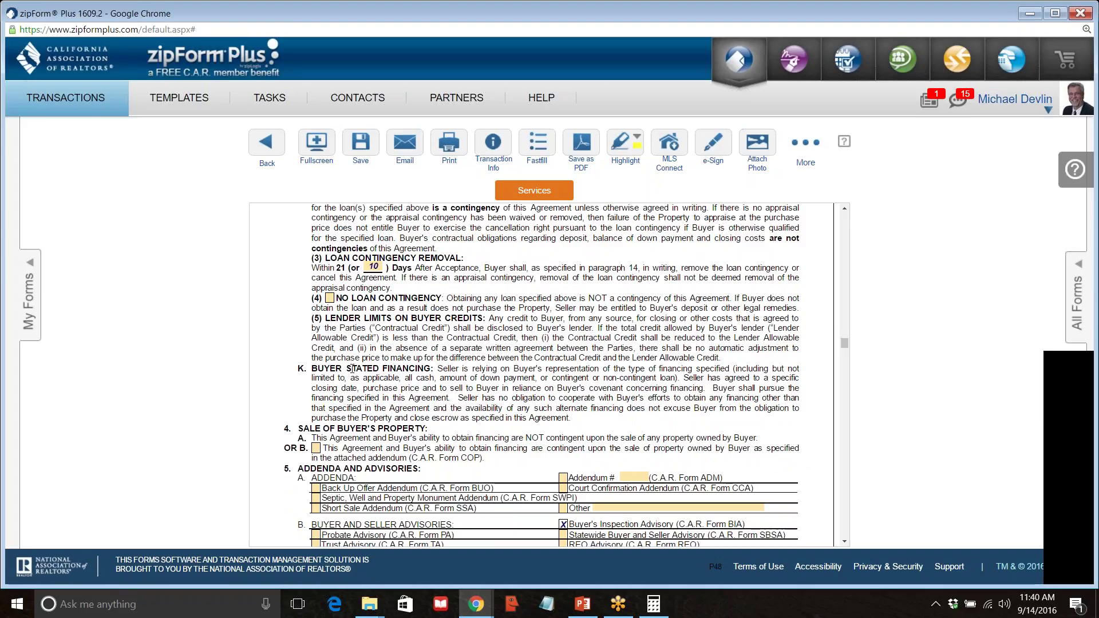
{"action": "left_click_drag", "start_coordinate": [312, 368], "coordinate": [430, 370]}
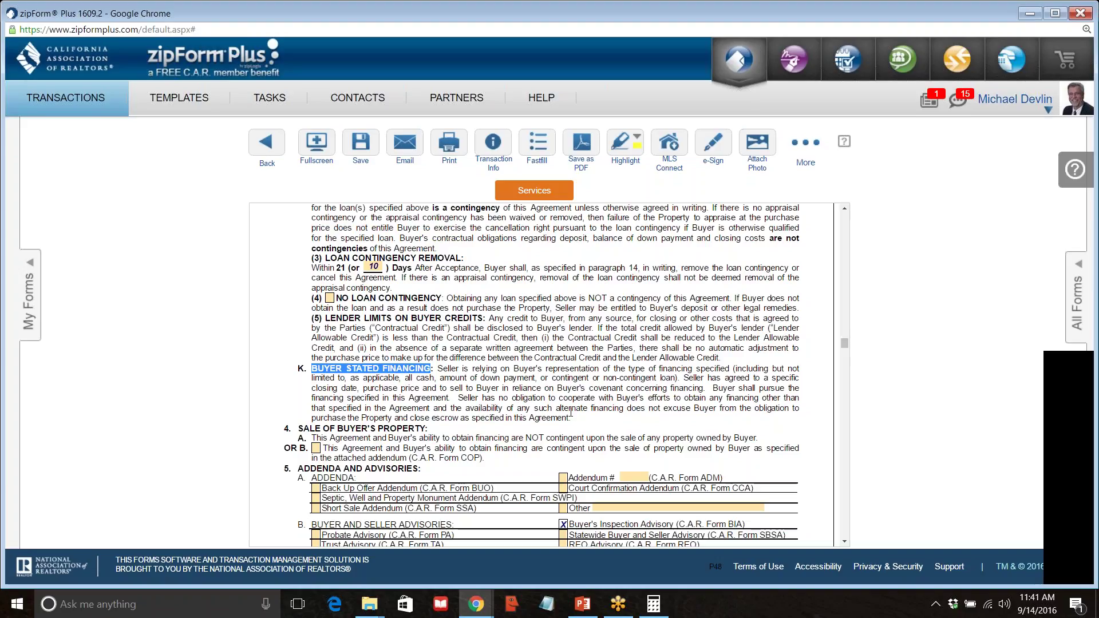
{"action": "left_click_drag", "start_coordinate": [571, 416], "coordinate": [552, 408]}
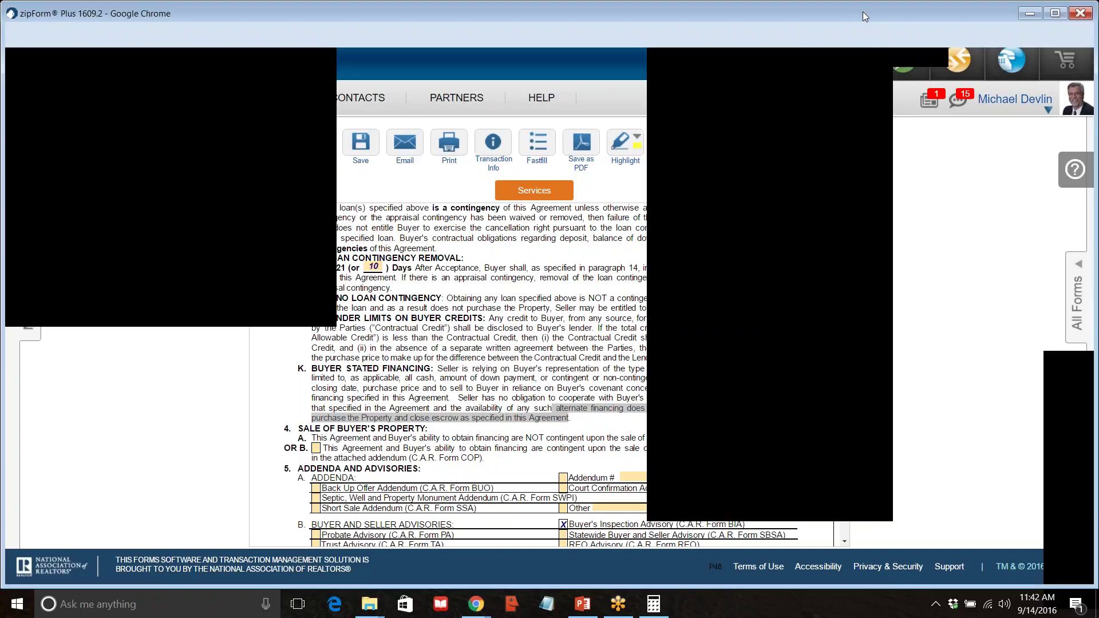
{"action": "left_click", "coordinate": [899, 175]}
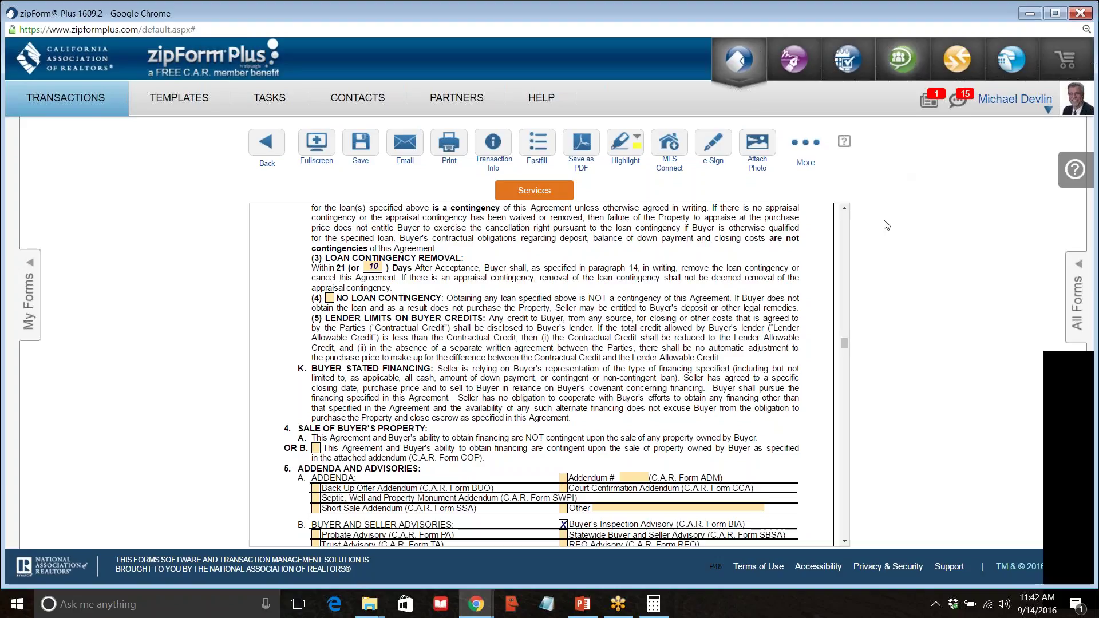
{"action": "scroll", "coordinate": [657, 236], "scroll_direction": "down", "scroll_amount": 2}
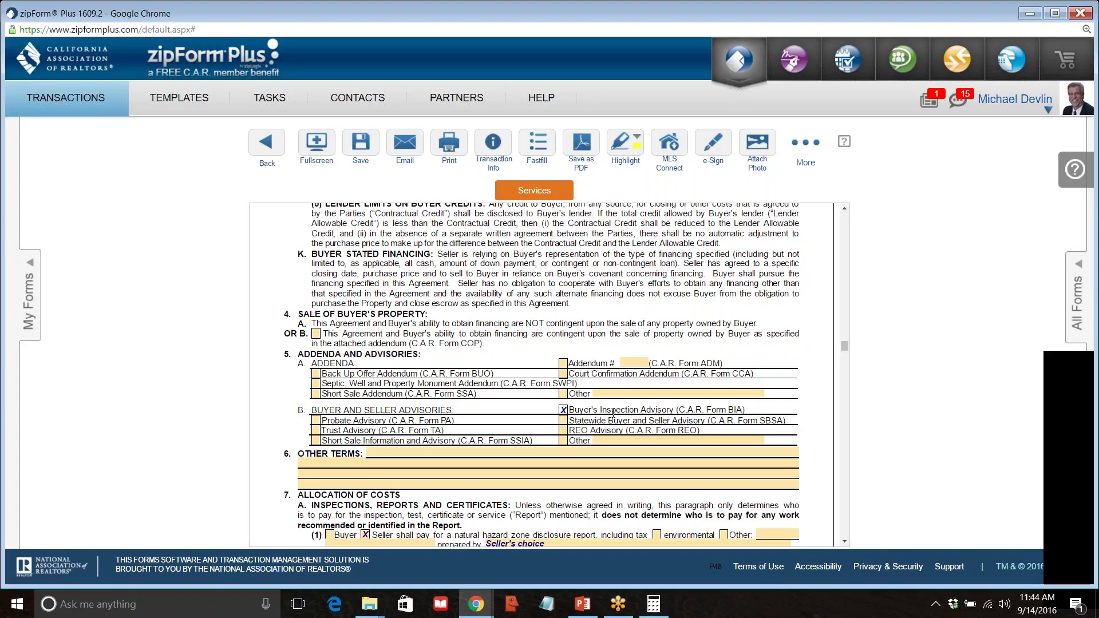
Check 'environmental' on line 7A(1), the natural hazard zone disclosure report.
{"action": "scroll", "coordinate": [613, 414], "scroll_direction": "down", "scroll_amount": 3}
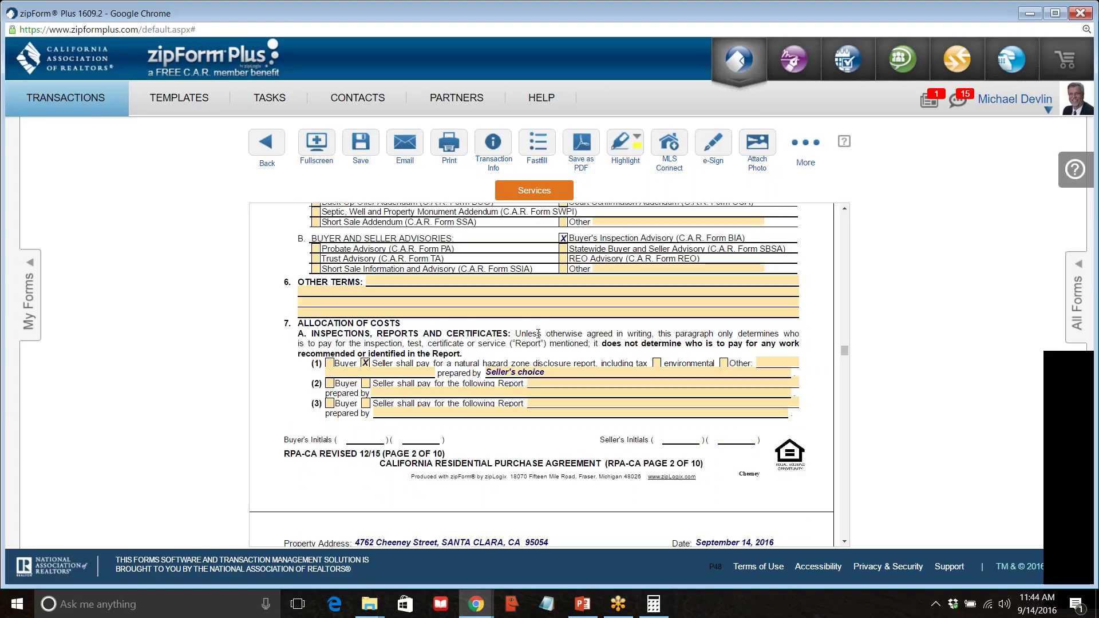
{"action": "scroll", "coordinate": [533, 344], "scroll_direction": "up", "scroll_amount": 3}
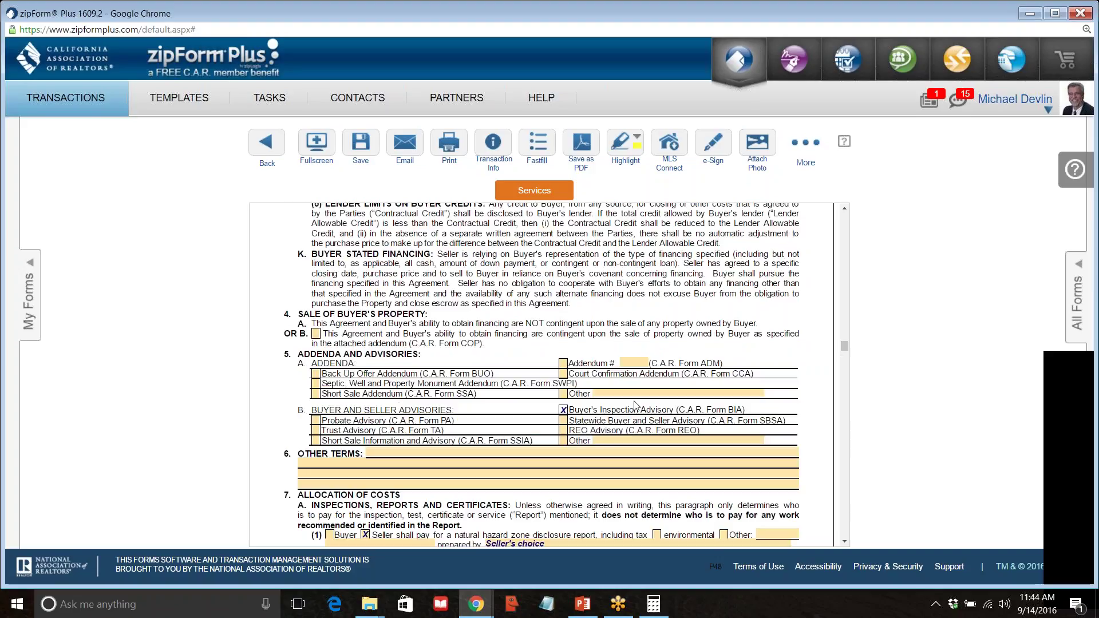
{"action": "scroll", "coordinate": [541, 406], "scroll_direction": "down", "scroll_amount": 1}
{"action": "scroll", "coordinate": [541, 406], "scroll_direction": "down", "scroll_amount": 1}
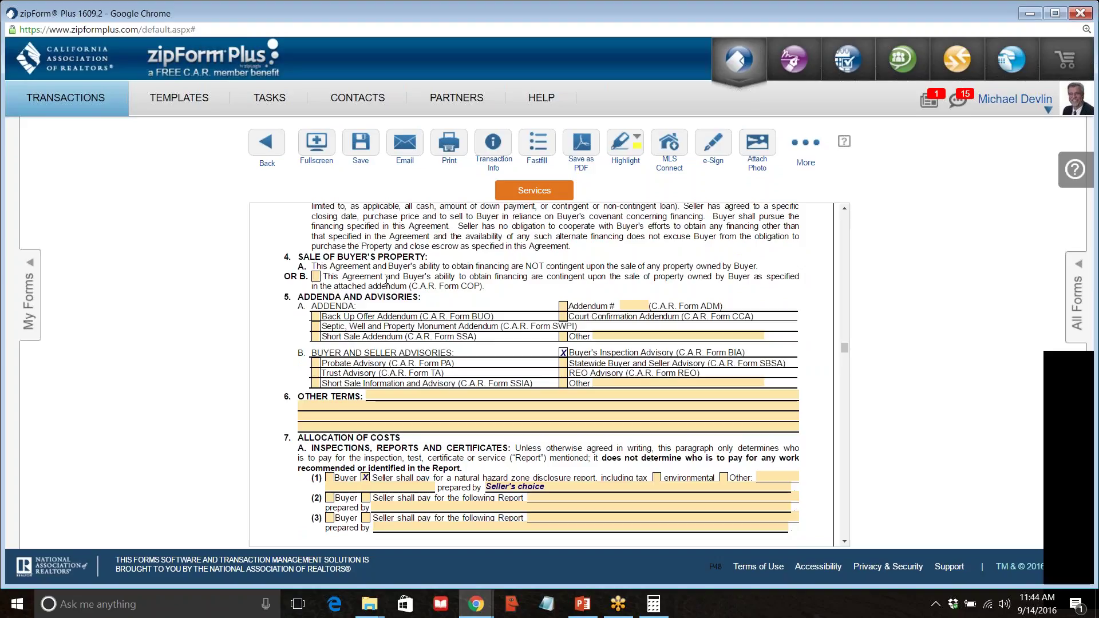
{"action": "scroll", "coordinate": [329, 404], "scroll_direction": "down", "scroll_amount": 1}
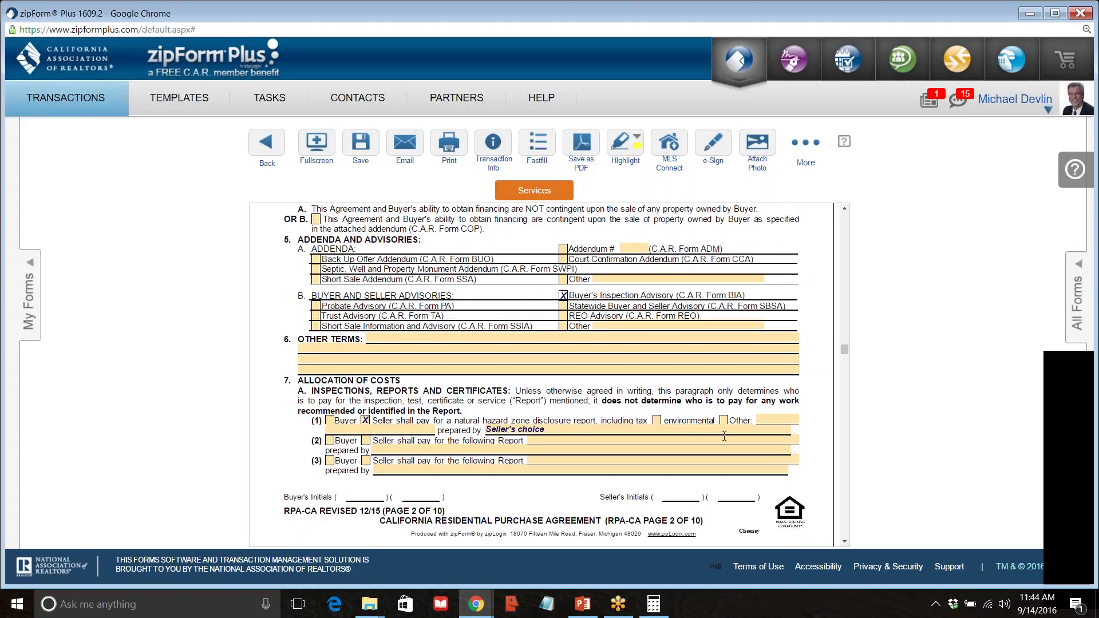
{"action": "left_click", "coordinate": [657, 420]}
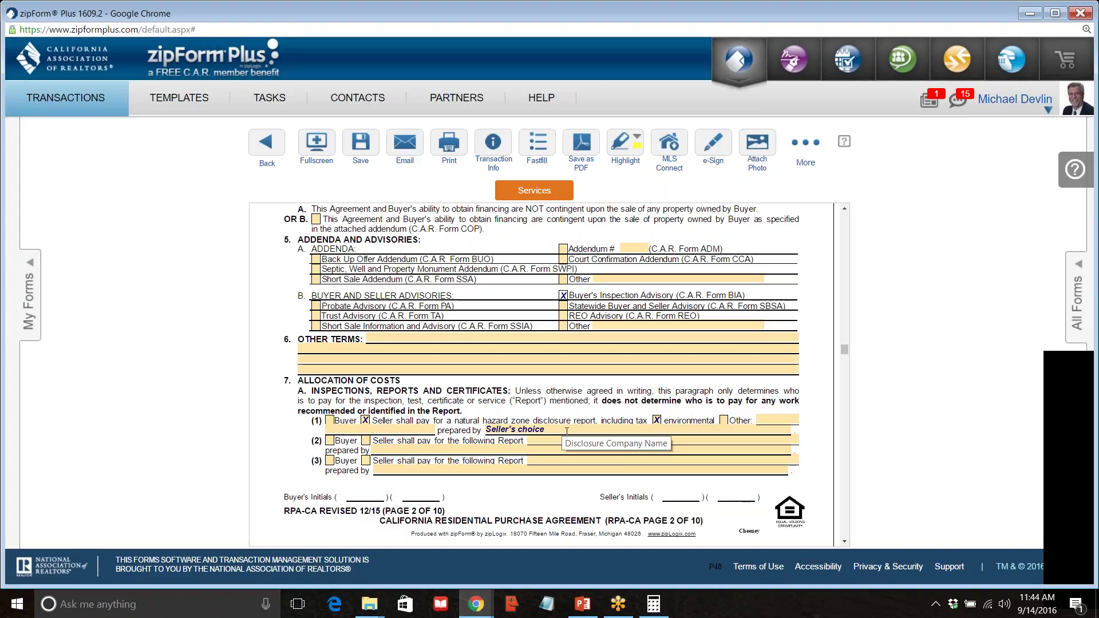
Clear the Seller's choice preparer and uncheck Seller as payer for the 7A(1) hazard report.
{"action": "left_click", "coordinate": [567, 432]}
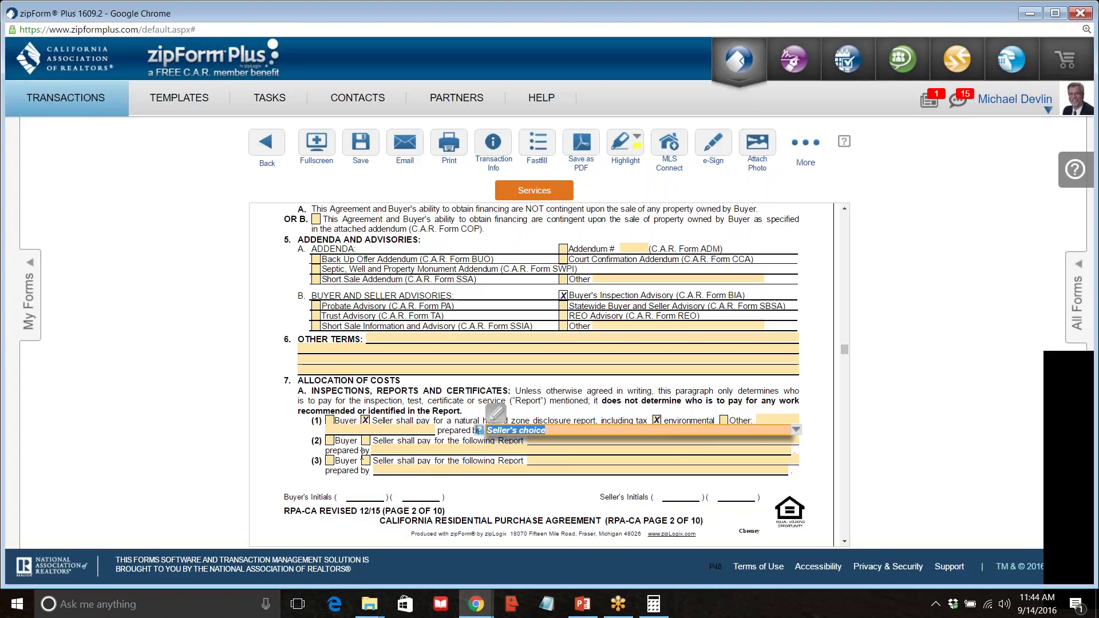
{"action": "key", "text": "BackSpace"}
{"action": "left_click", "coordinate": [365, 422]}
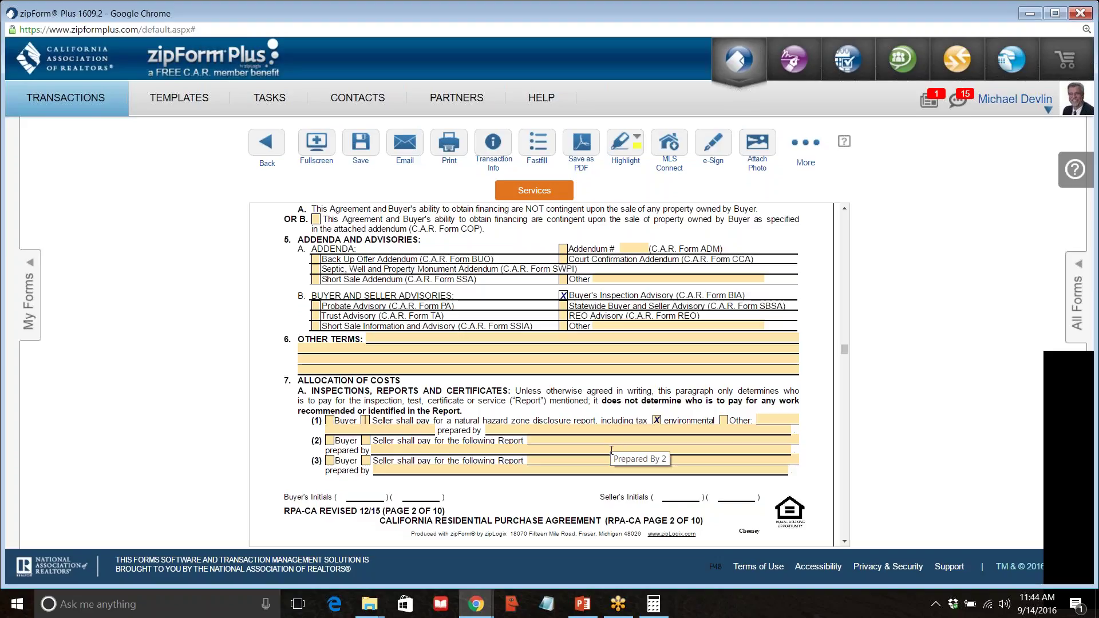
Uncheck Seller for retrofit compliance items 7B(2)(i) and 7B(2)(ii).
{"action": "scroll", "coordinate": [611, 451], "scroll_direction": "down", "scroll_amount": 3}
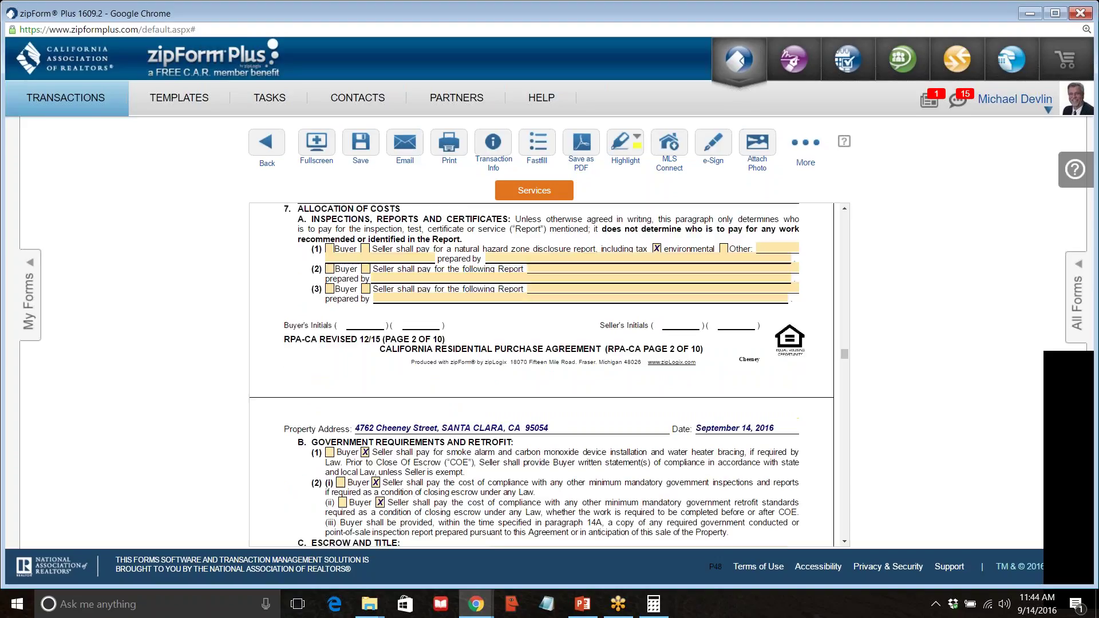
{"action": "scroll", "coordinate": [388, 445], "scroll_direction": "down", "scroll_amount": 1}
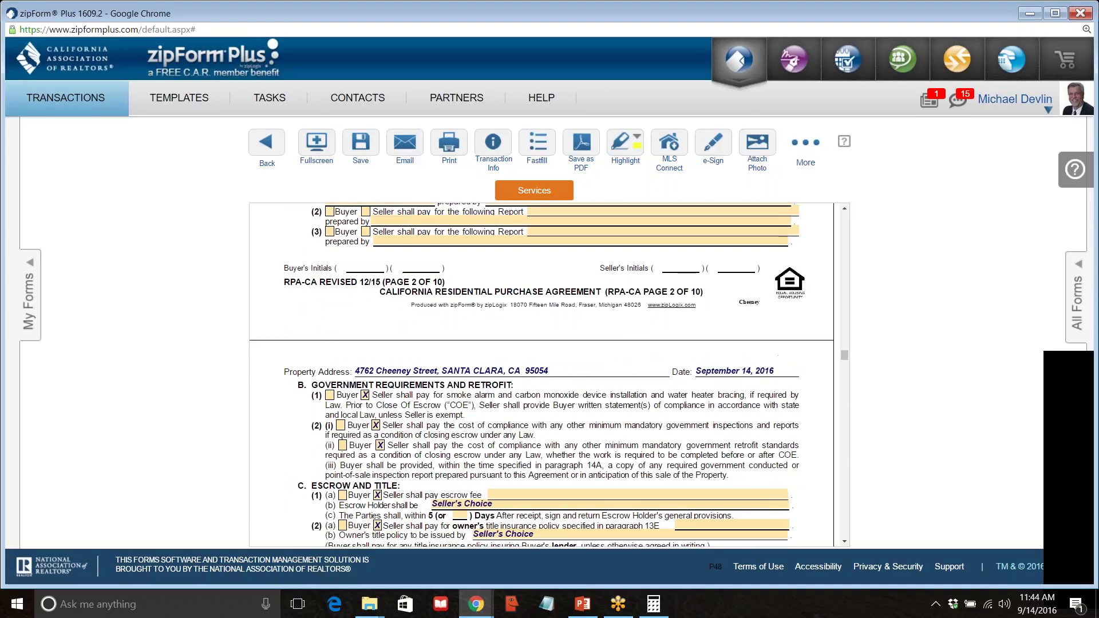
{"action": "left_click", "coordinate": [380, 445]}
{"action": "left_click", "coordinate": [376, 425]}
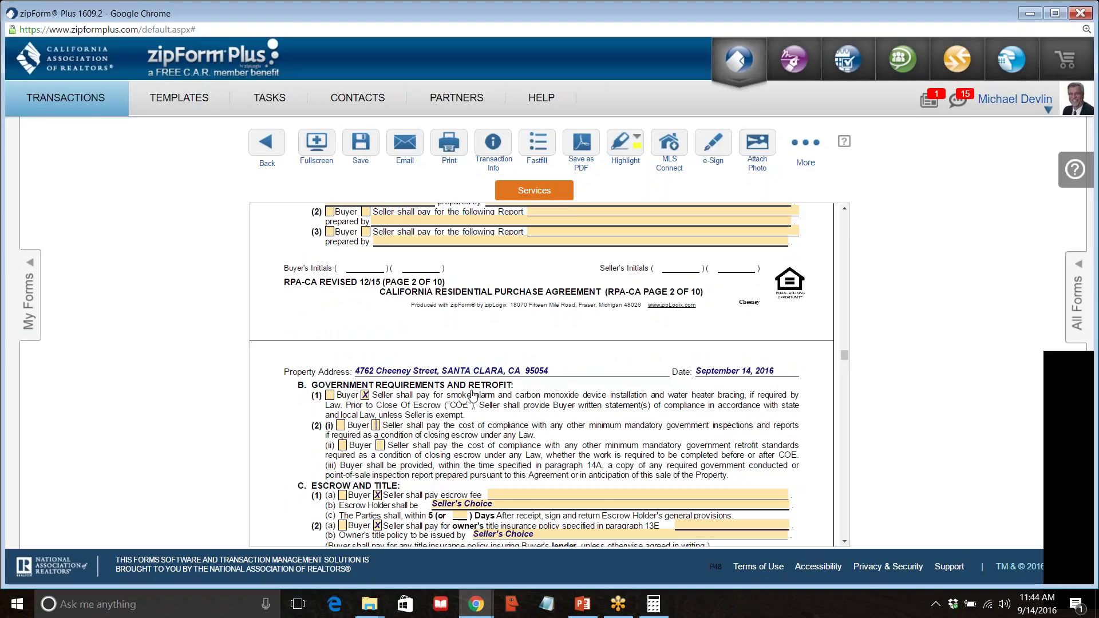
{"action": "scroll", "coordinate": [436, 378], "scroll_direction": "down", "scroll_amount": 1}
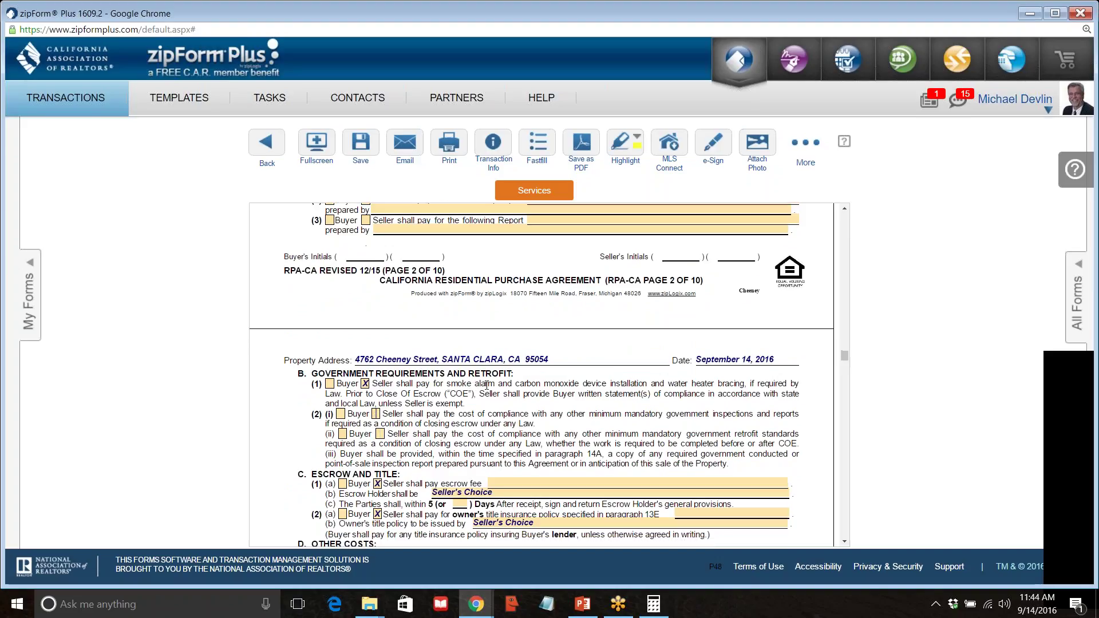
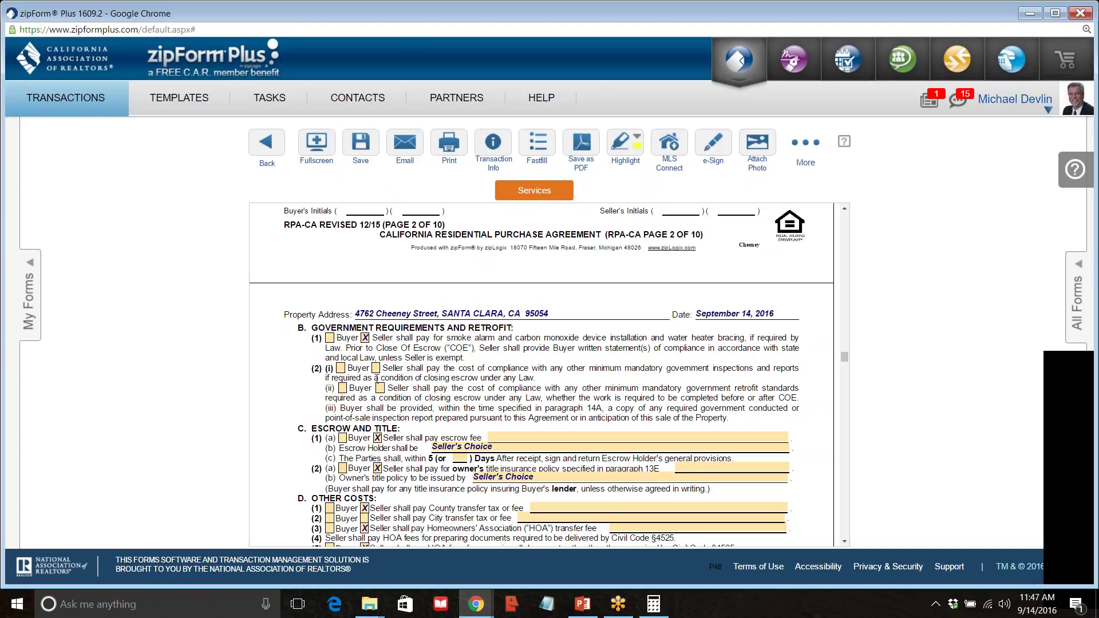
In a new Chrome tab, search 'chicagotitletransfertax' and open the chicagotitletransfertax.com result.
{"action": "scroll", "coordinate": [376, 378], "scroll_direction": "down", "scroll_amount": 3}
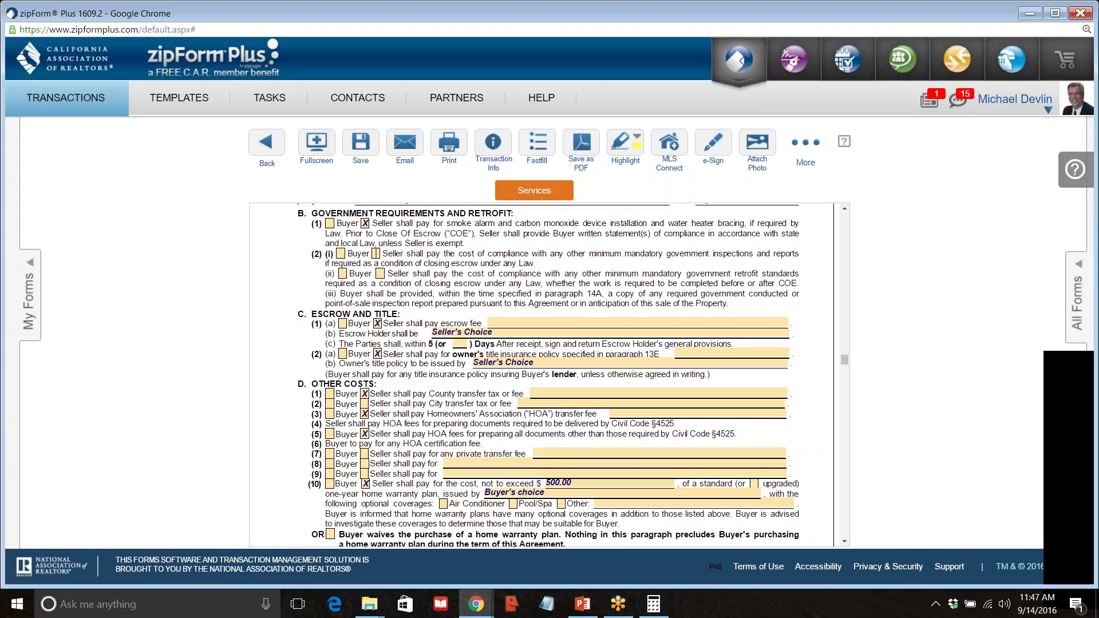
{"action": "mouse_move", "coordinate": [475, 604]}
{"action": "left_click", "coordinate": [398, 544]}
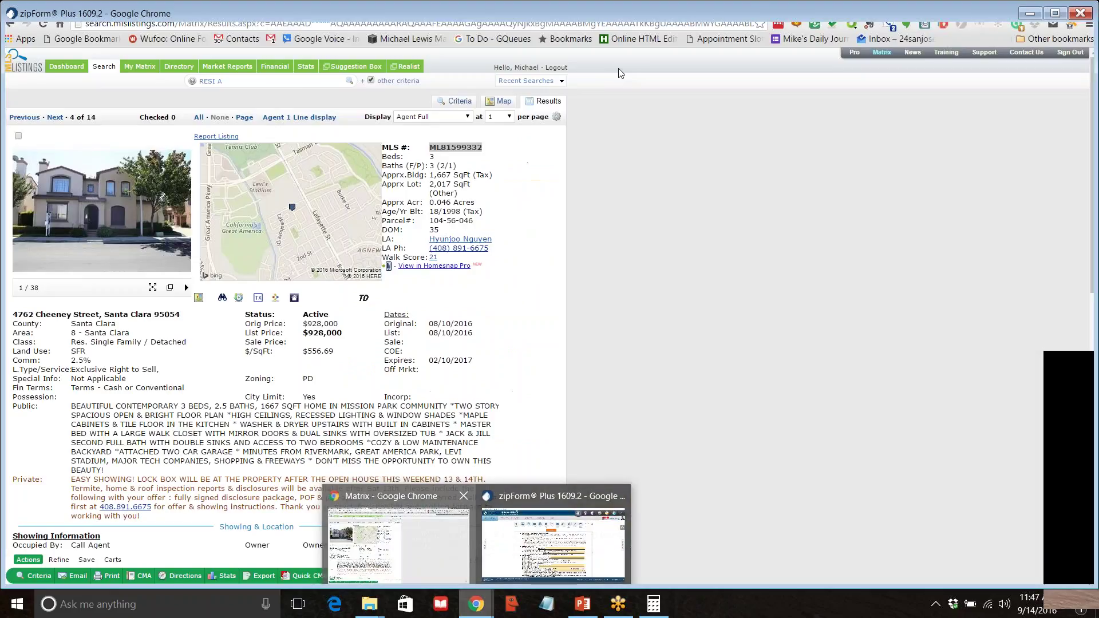
{"action": "key", "text": "ctrl+t"}
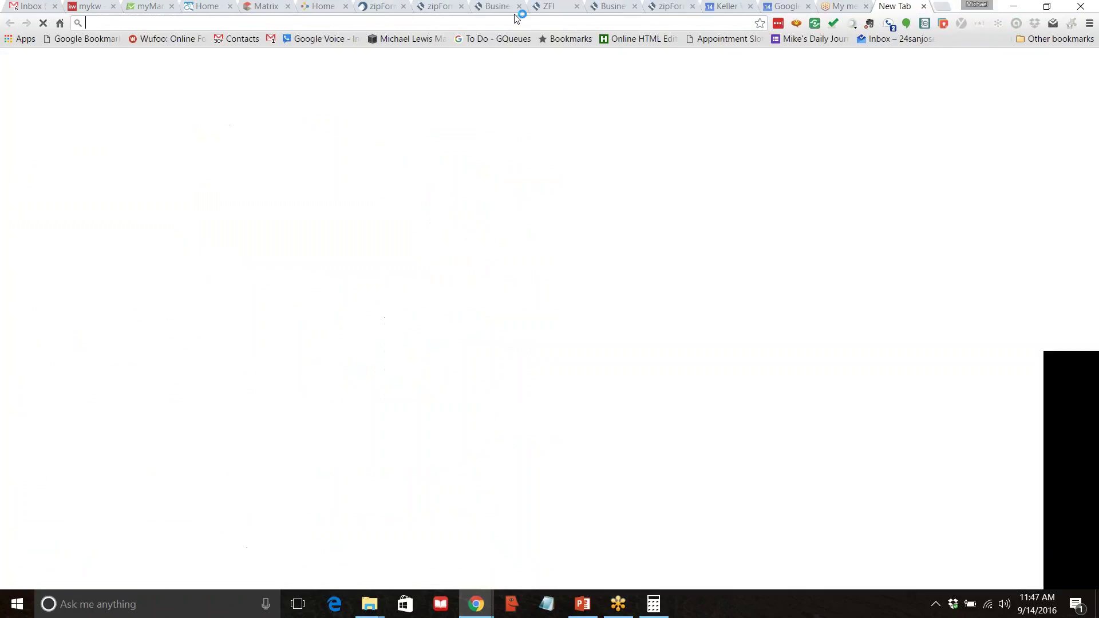
{"action": "type", "text": "chic"}
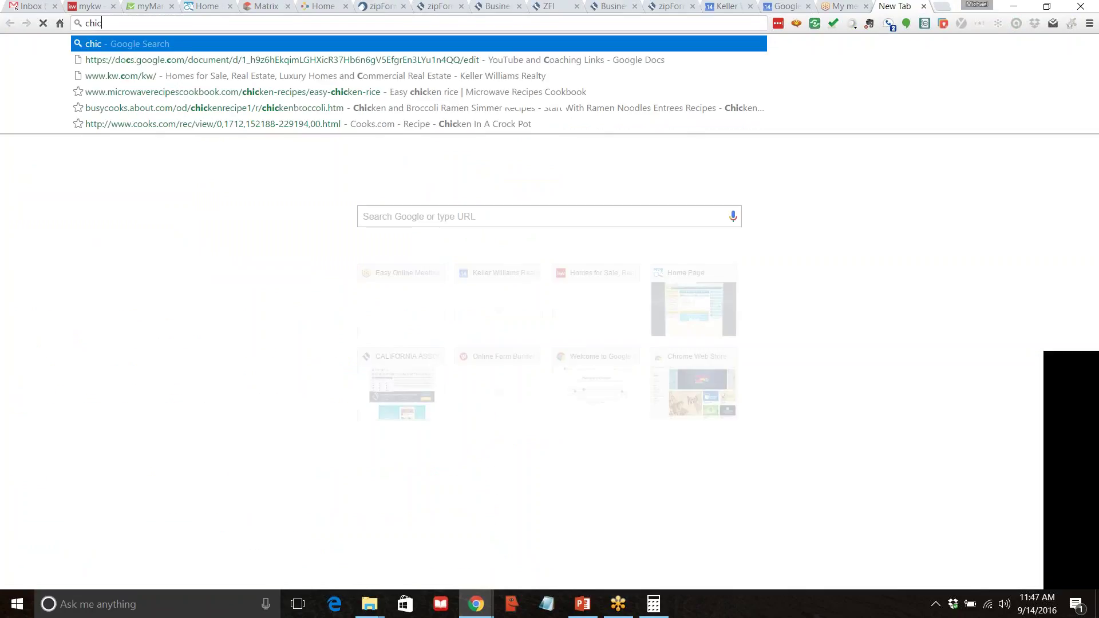
{"action": "type", "text": "agotitlet"}
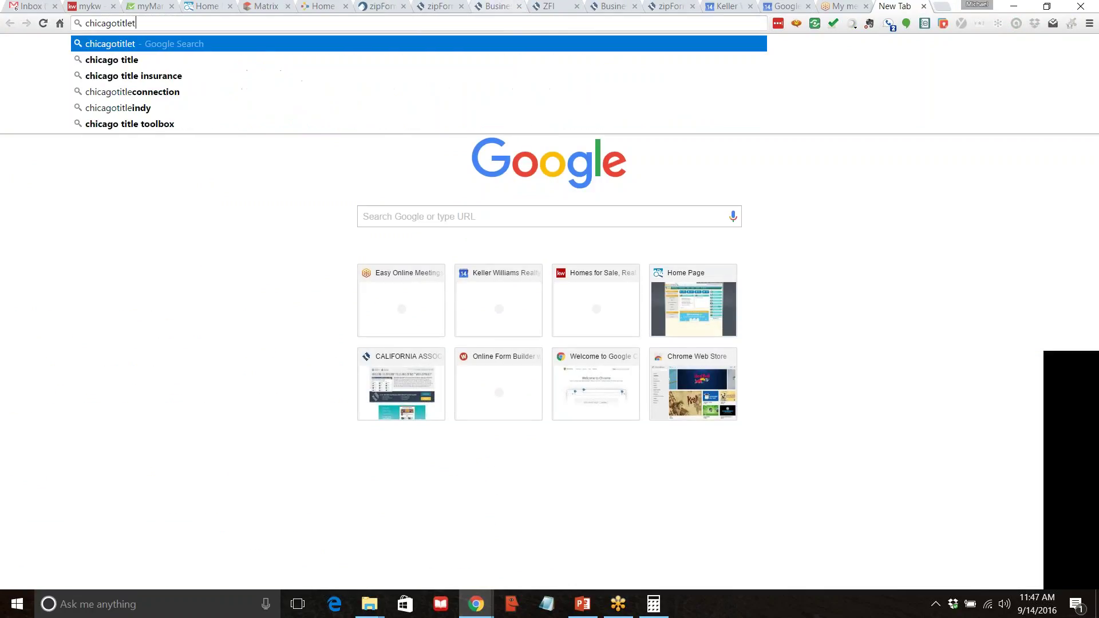
{"action": "type", "text": "ransferta"}
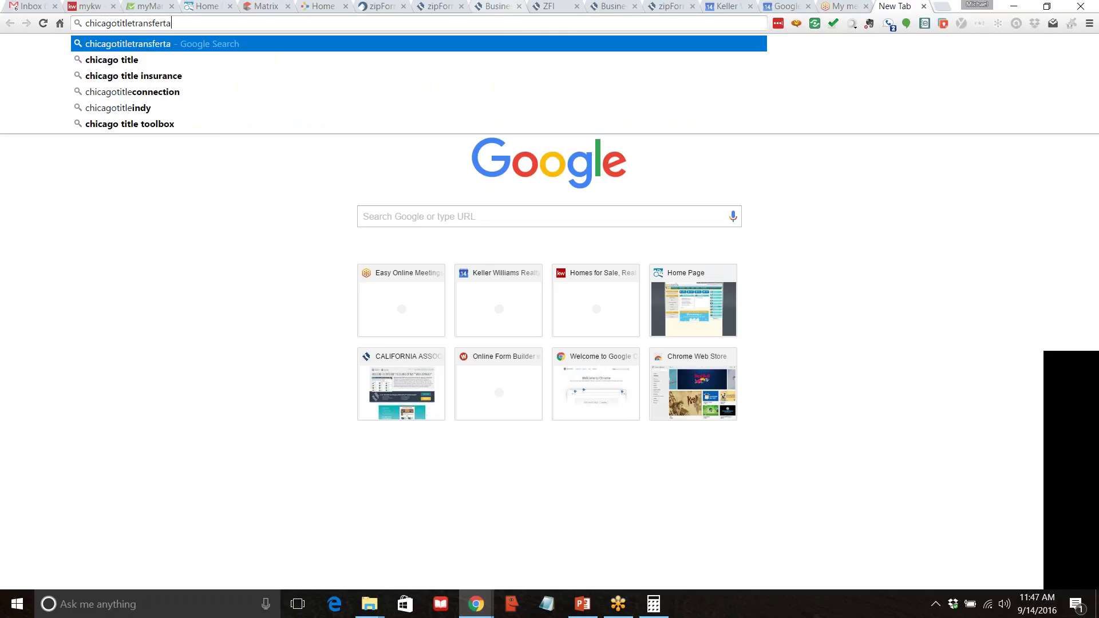
{"action": "type", "text": "x"}
{"action": "key", "text": "Return"}
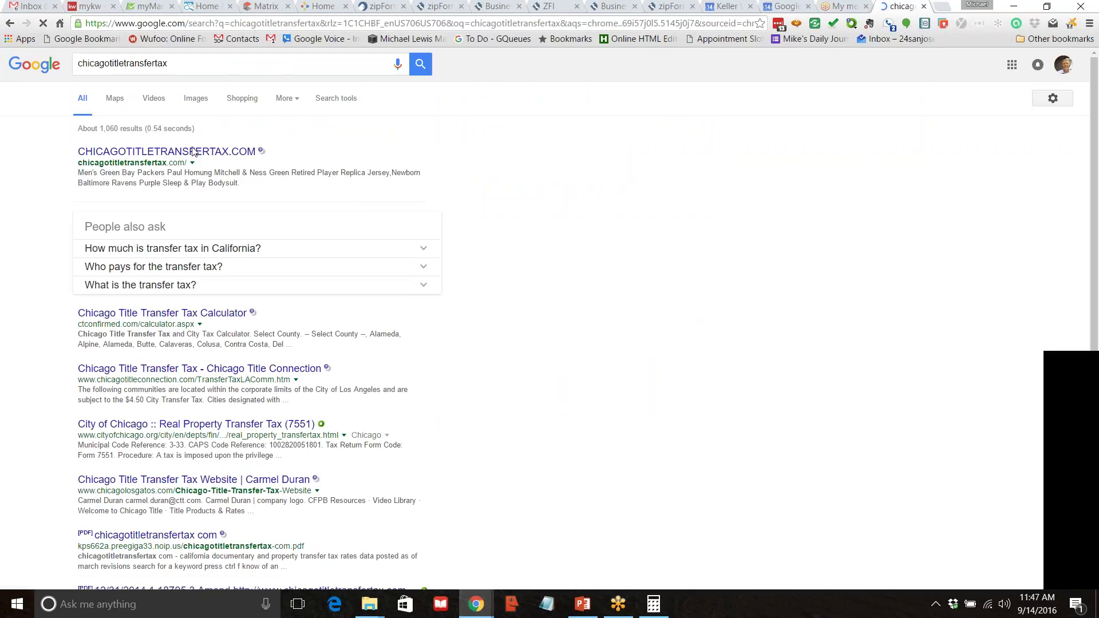
{"action": "left_click", "coordinate": [193, 152]}
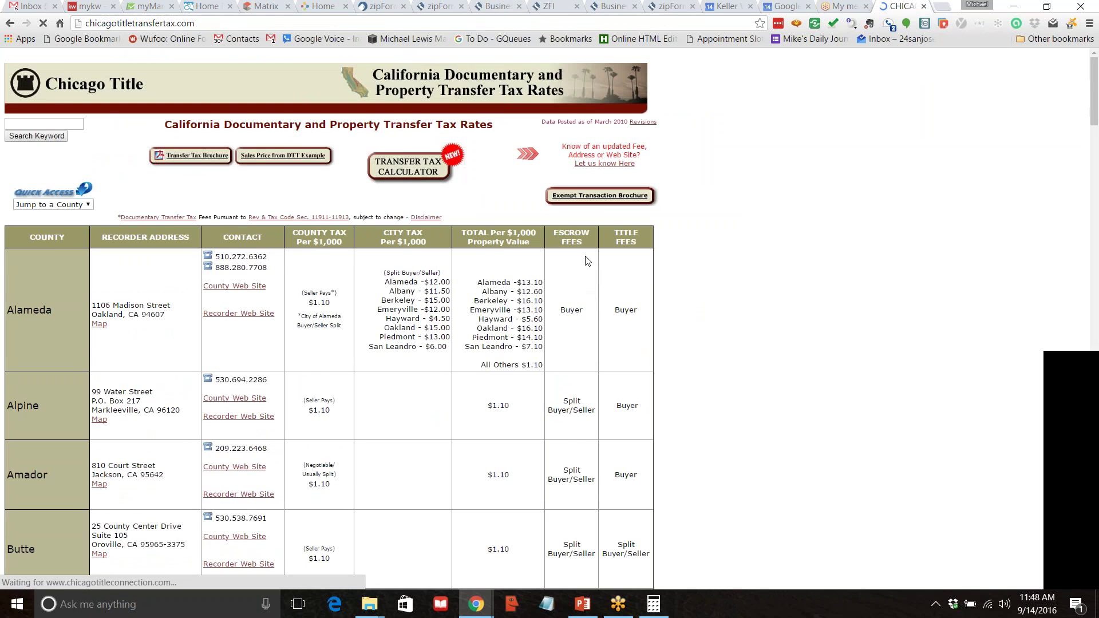
Scroll through the county transfer tax rate table, then return to the zipForm purchase agreement.
{"action": "scroll", "coordinate": [81, 297], "scroll_direction": "down", "scroll_amount": 13}
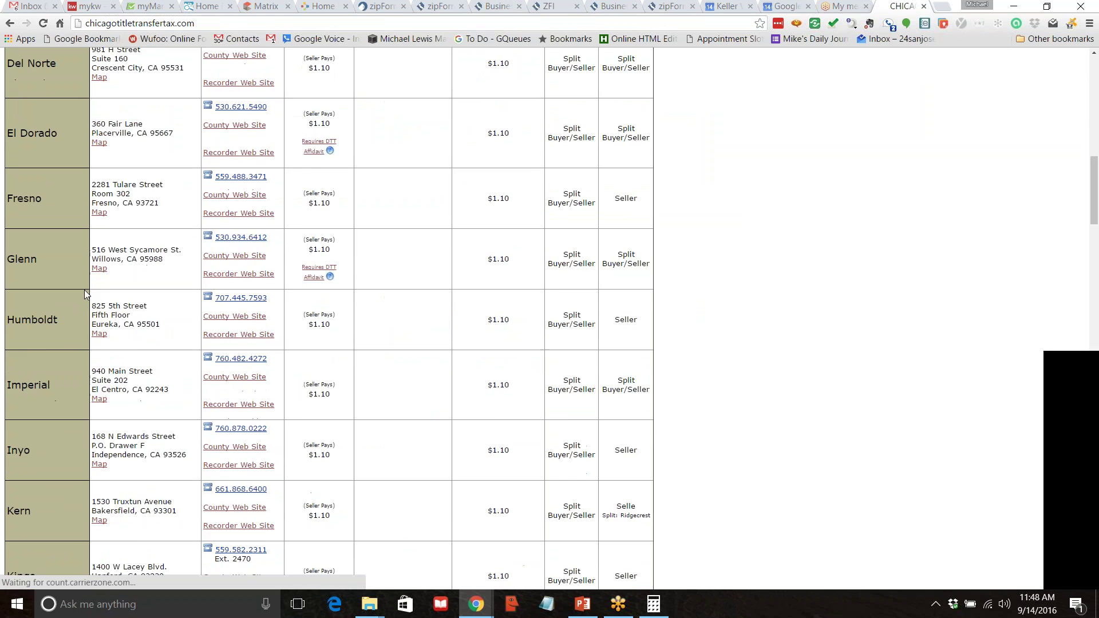
{"action": "scroll", "coordinate": [84, 289], "scroll_direction": "down", "scroll_amount": 6}
{"action": "scroll", "coordinate": [83, 293], "scroll_direction": "up", "scroll_amount": 5}
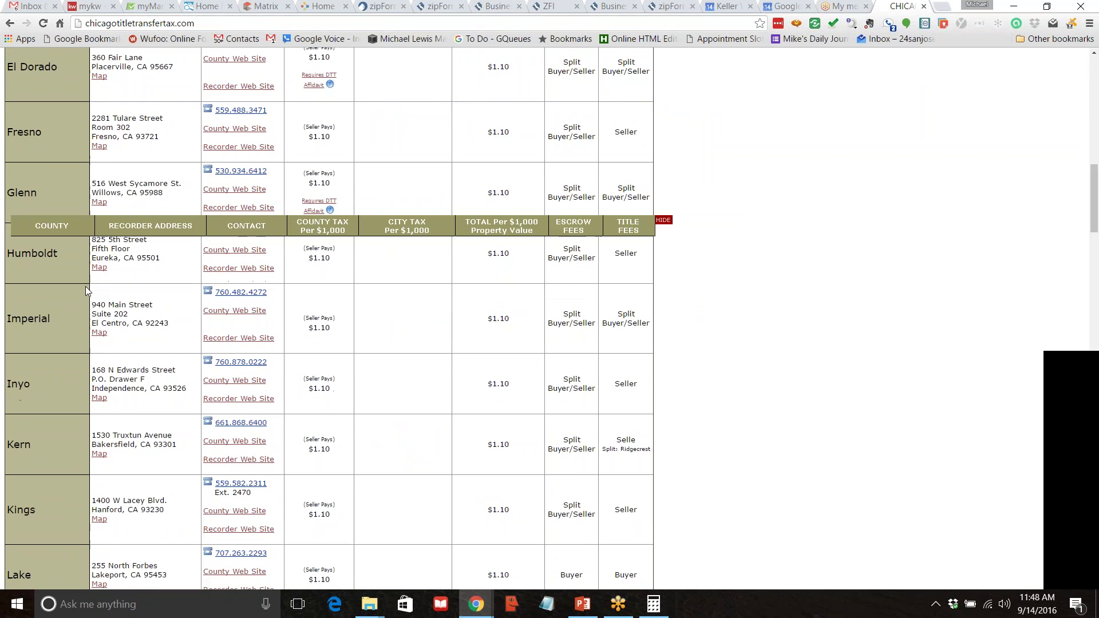
{"action": "scroll", "coordinate": [85, 286], "scroll_direction": "up", "scroll_amount": 10}
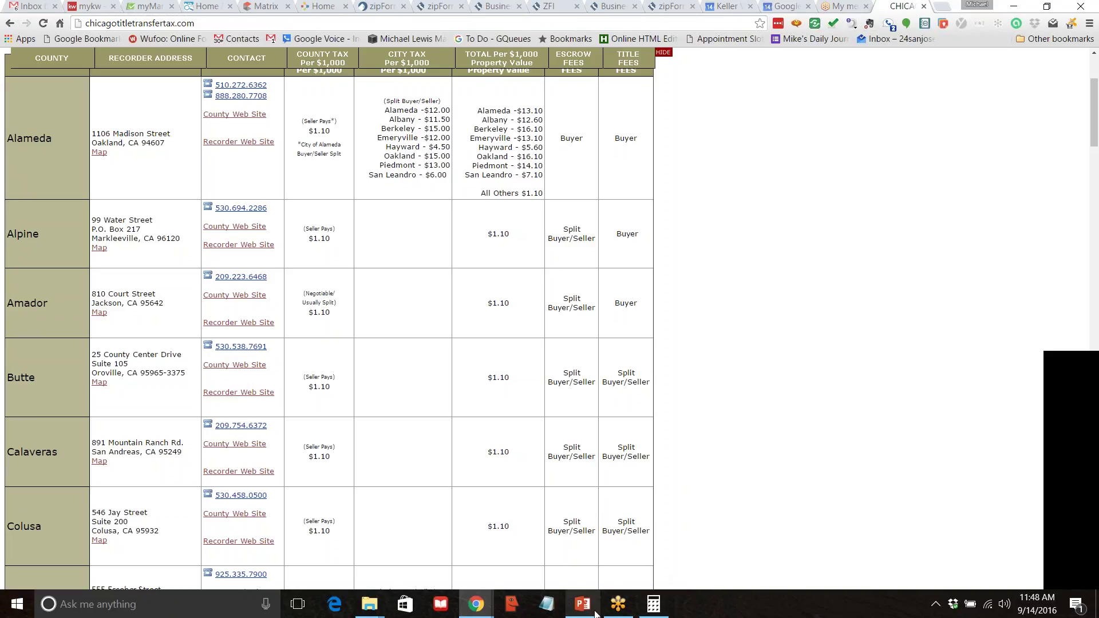
{"action": "mouse_move", "coordinate": [480, 610]}
{"action": "left_click", "coordinate": [530, 569]}
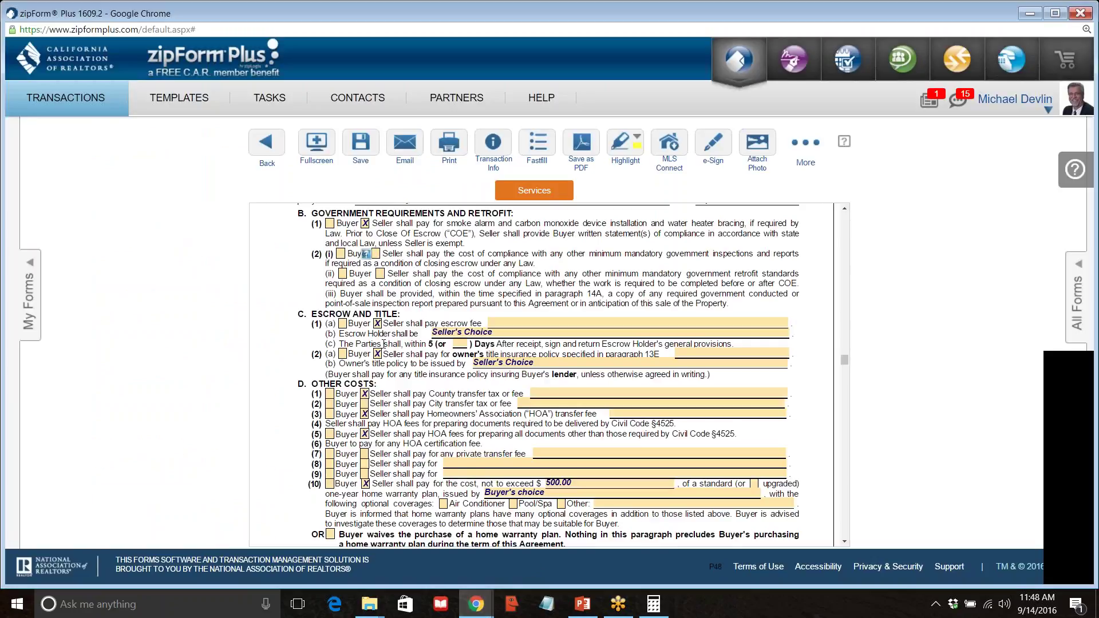
Check both Buyer and Seller as paying the City transfer tax on line D(2).
{"action": "scroll", "coordinate": [286, 354], "scroll_direction": "down", "scroll_amount": 1}
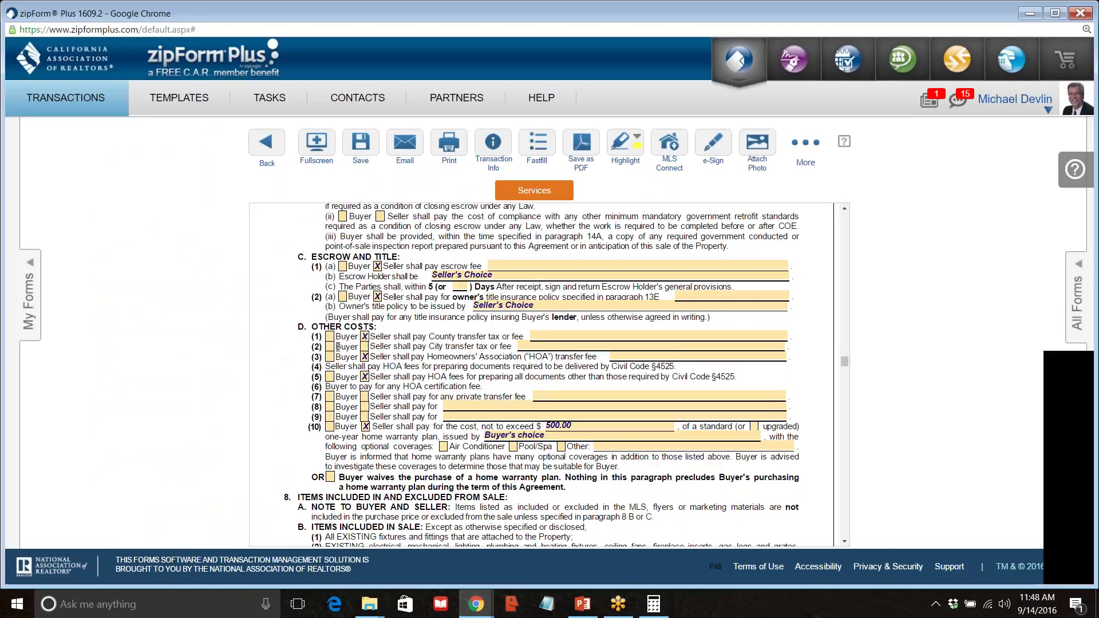
{"action": "left_click", "coordinate": [330, 346]}
{"action": "left_click", "coordinate": [365, 347]}
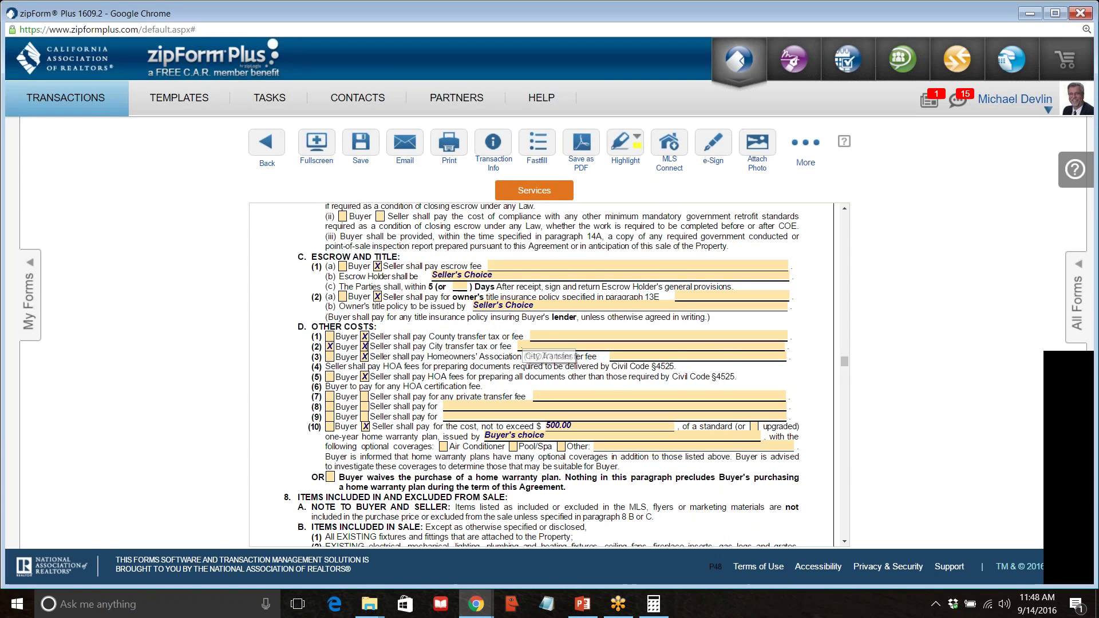
{"action": "scroll", "coordinate": [523, 344], "scroll_direction": "up", "scroll_amount": 15}
{"action": "scroll", "coordinate": [542, 372], "scroll_direction": "down", "scroll_amount": 10}
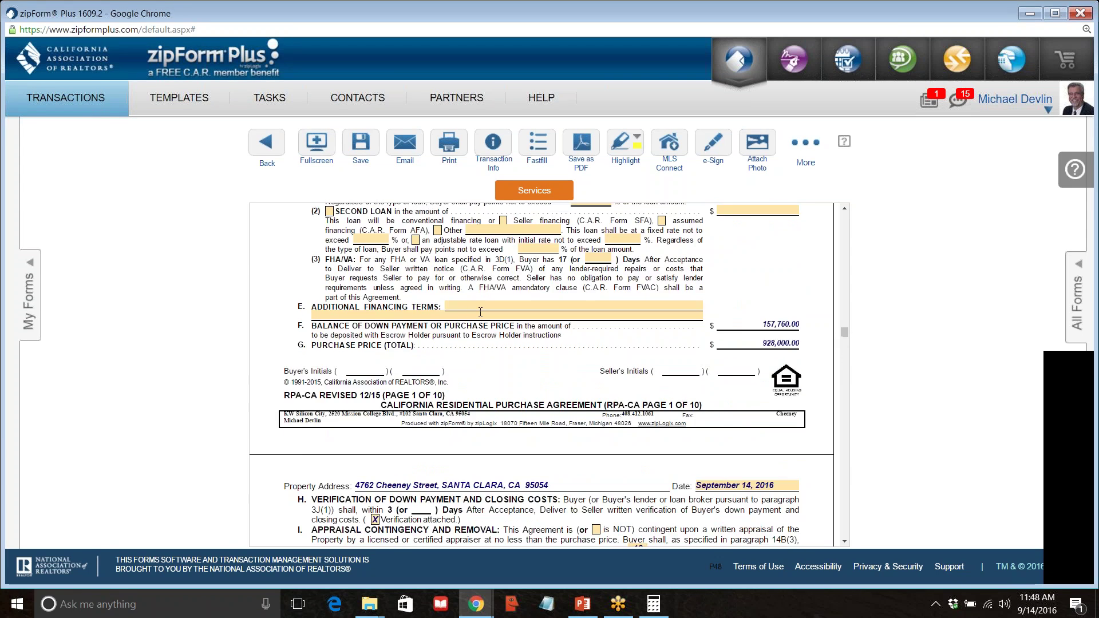
{"action": "scroll", "coordinate": [542, 372], "scroll_direction": "down", "scroll_amount": 6}
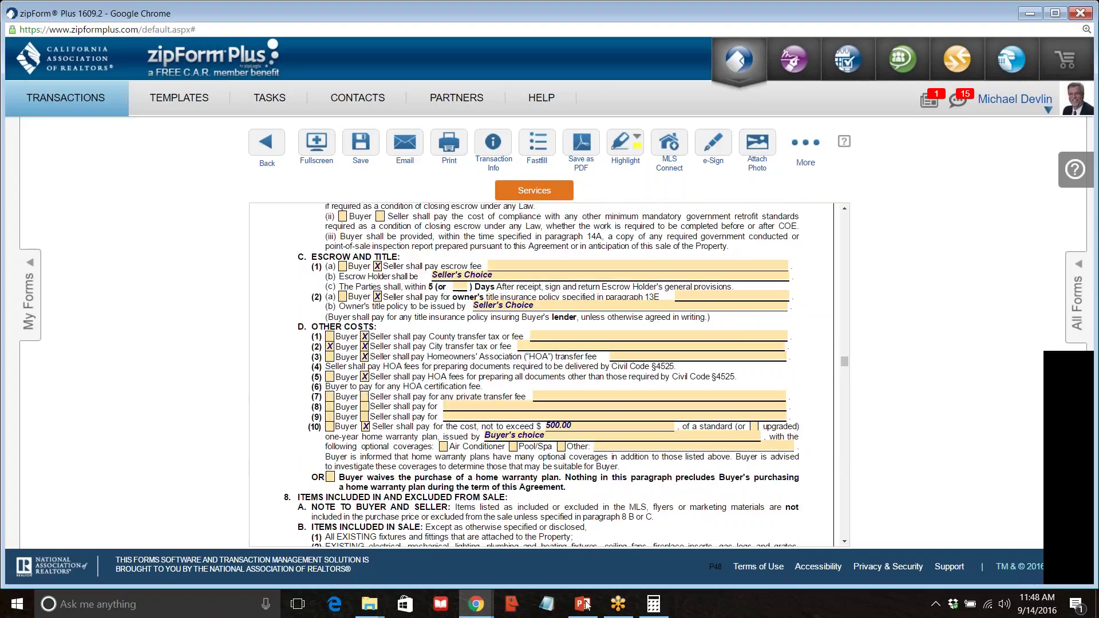
{"action": "mouse_move", "coordinate": [597, 614]}
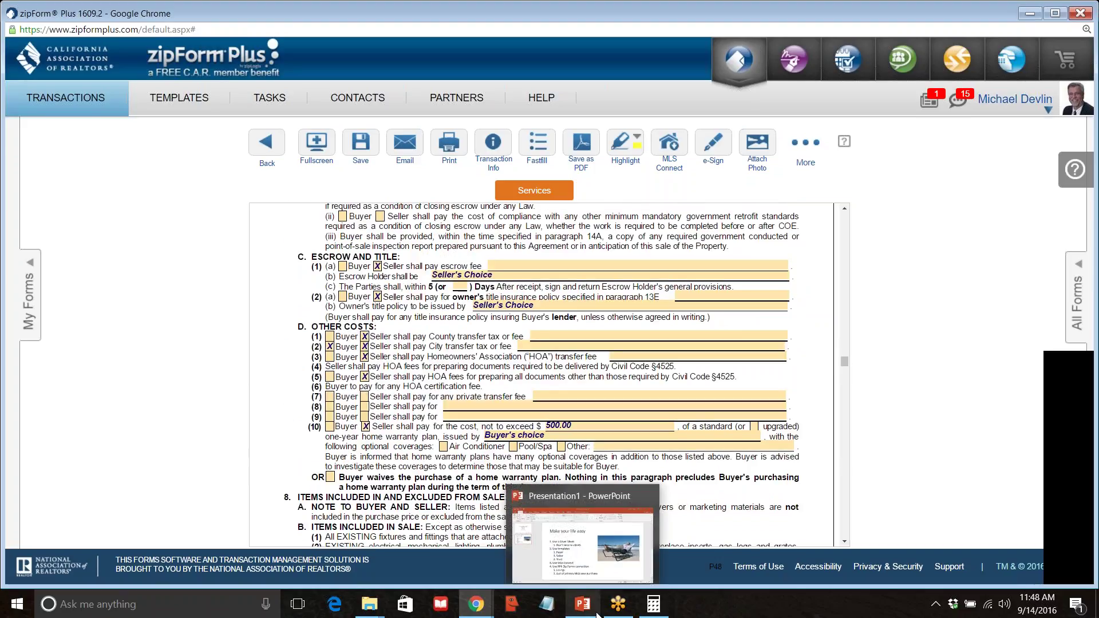
Confirm Santa Clara's 50/50 Buyer/Seller city transfer tax split, then return to the purchase agreement.
{"action": "mouse_move", "coordinate": [476, 604]}
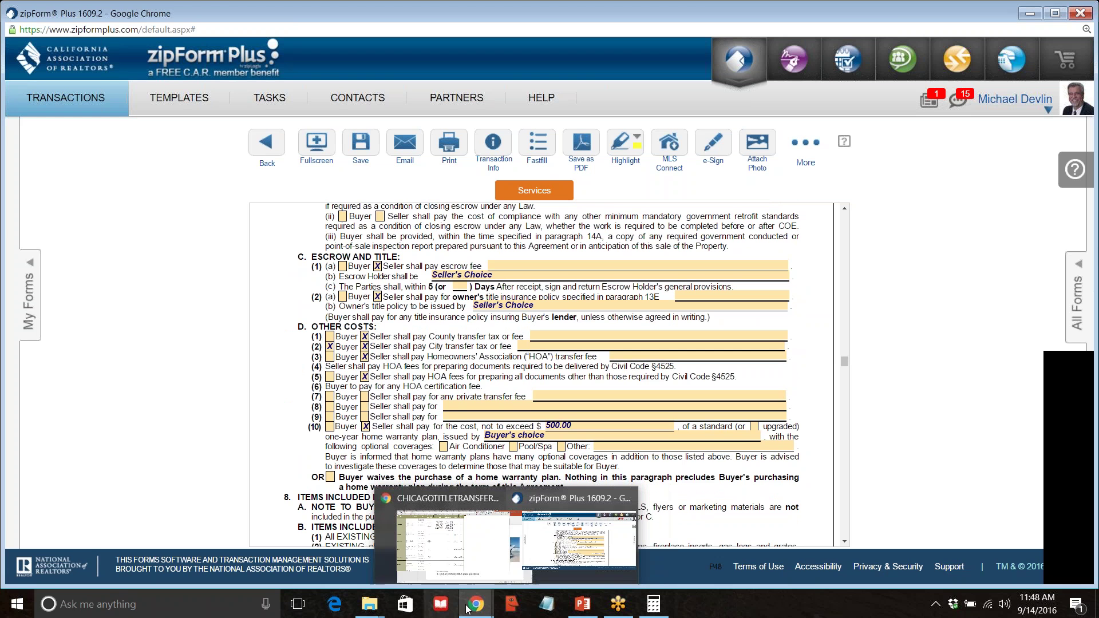
{"action": "left_click", "coordinate": [389, 504]}
{"action": "scroll", "coordinate": [277, 404], "scroll_direction": "down", "scroll_amount": 18}
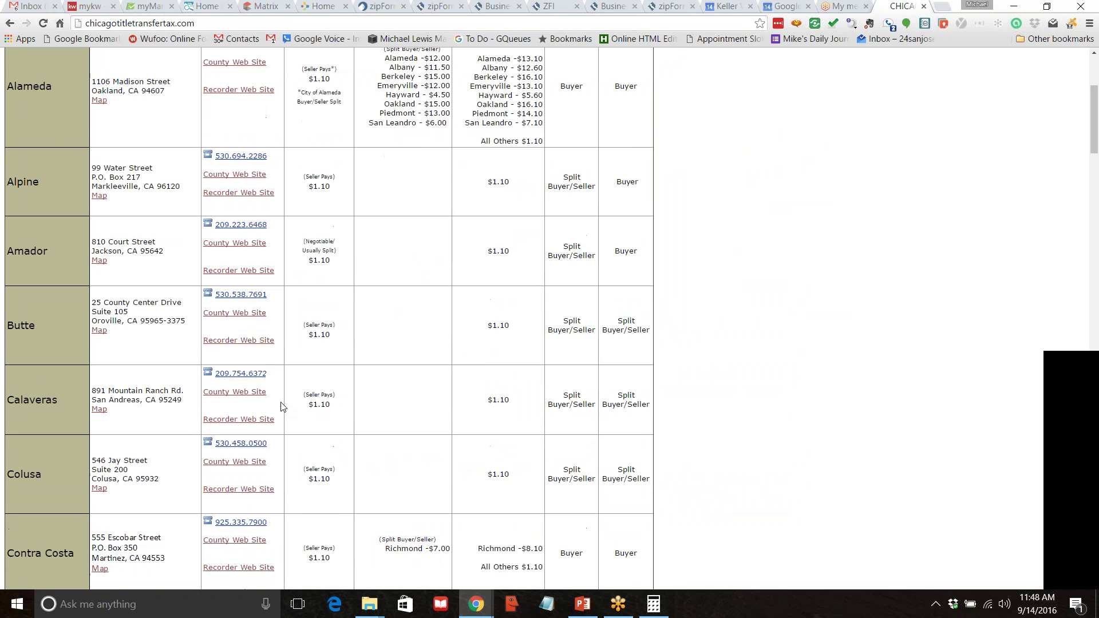
{"action": "scroll", "coordinate": [276, 401], "scroll_direction": "down", "scroll_amount": 20}
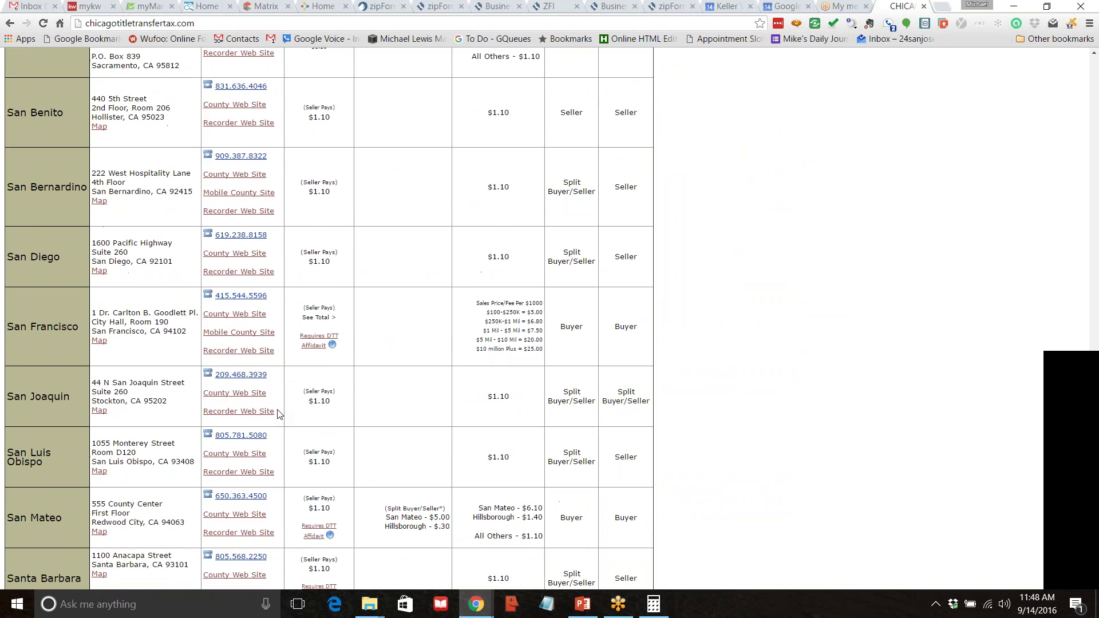
{"action": "scroll", "coordinate": [278, 413], "scroll_direction": "down", "scroll_amount": 3}
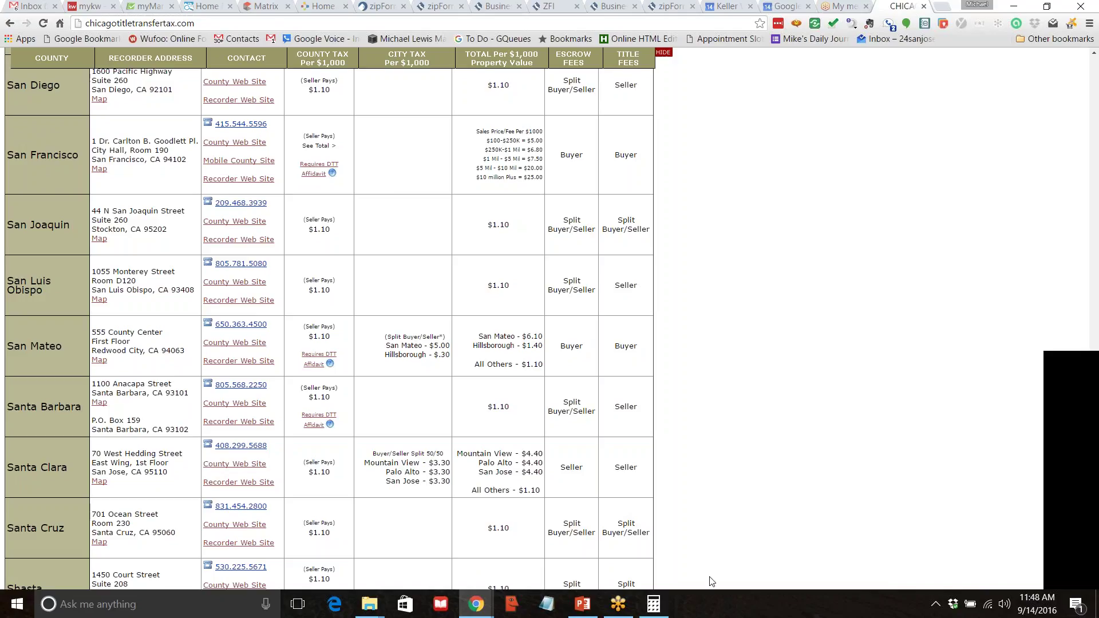
{"action": "left_click", "coordinate": [487, 610]}
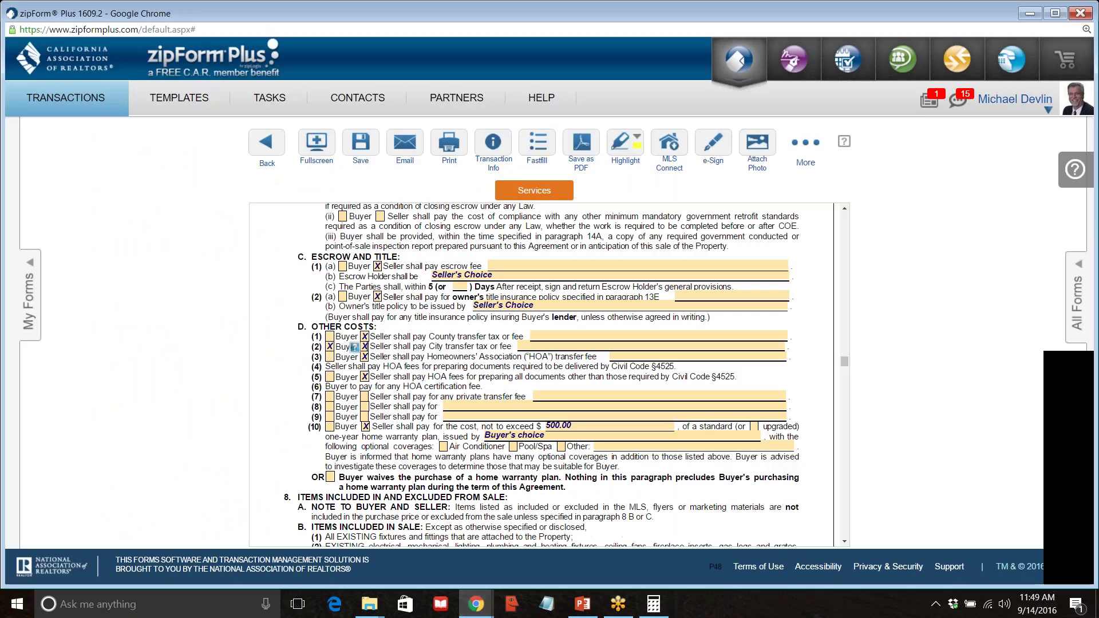
Uncheck Seller and Buyer on line D(2) and review the item 7 private transfer fee wording.
{"action": "left_click", "coordinate": [365, 347]}
{"action": "left_click", "coordinate": [330, 347]}
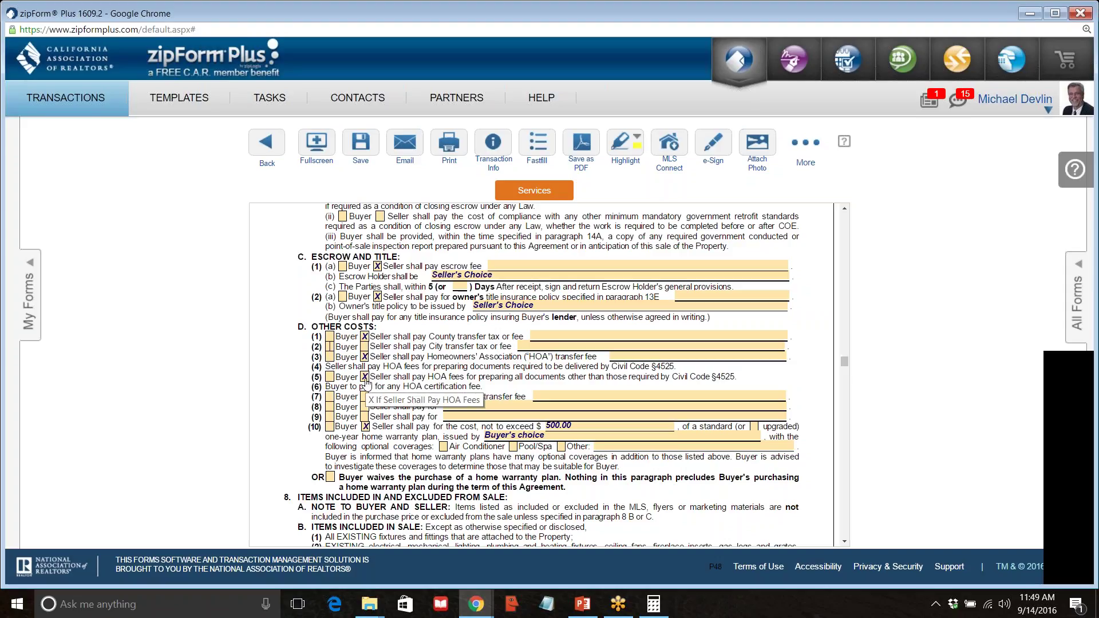
{"action": "left_click_drag", "start_coordinate": [526, 396], "coordinate": [441, 395]}
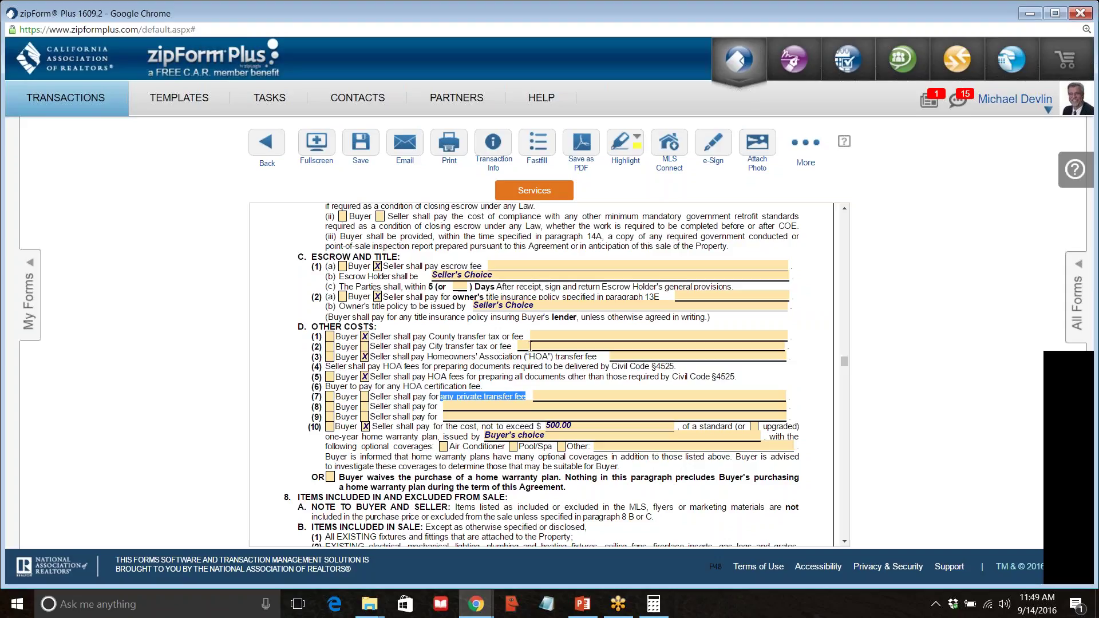
{"action": "left_click", "coordinate": [458, 406]}
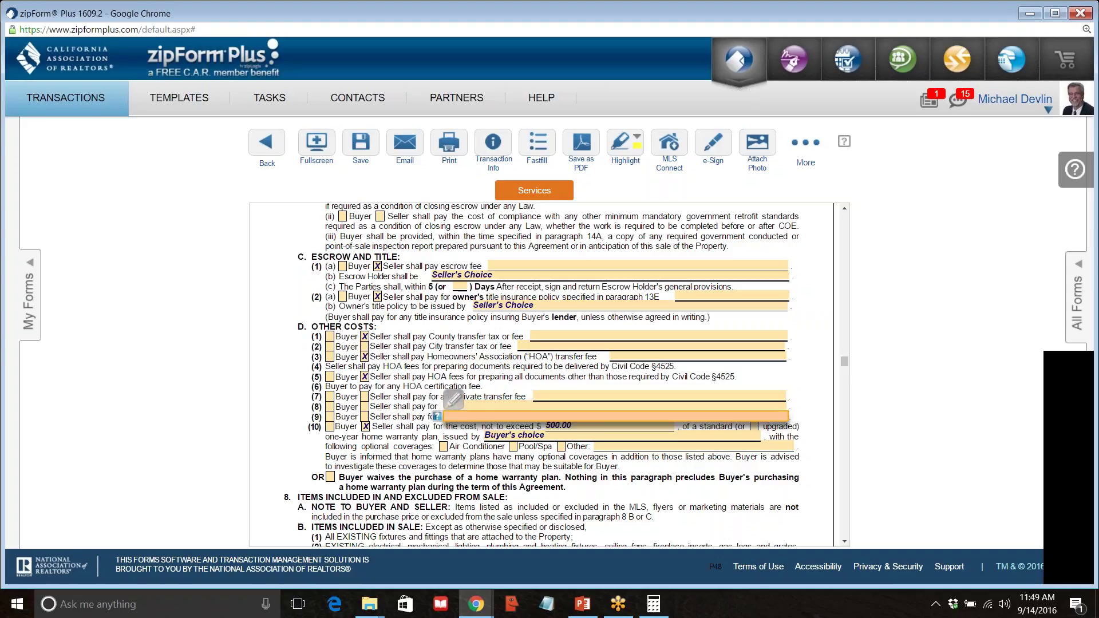
{"action": "left_click", "coordinate": [415, 427]}
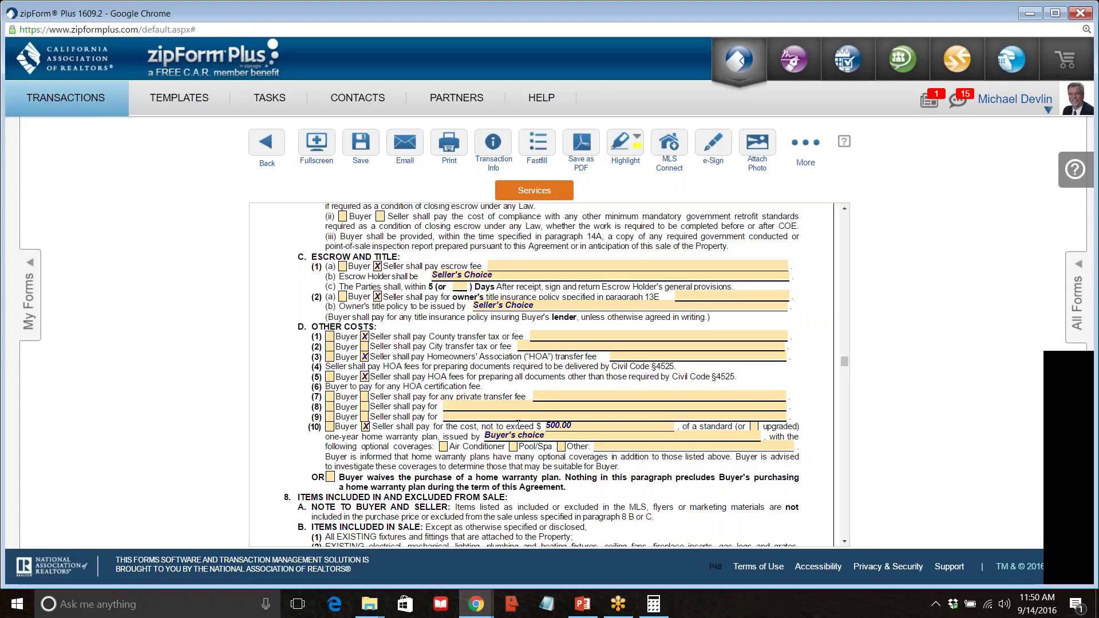
{"action": "left_click", "coordinate": [586, 427]}
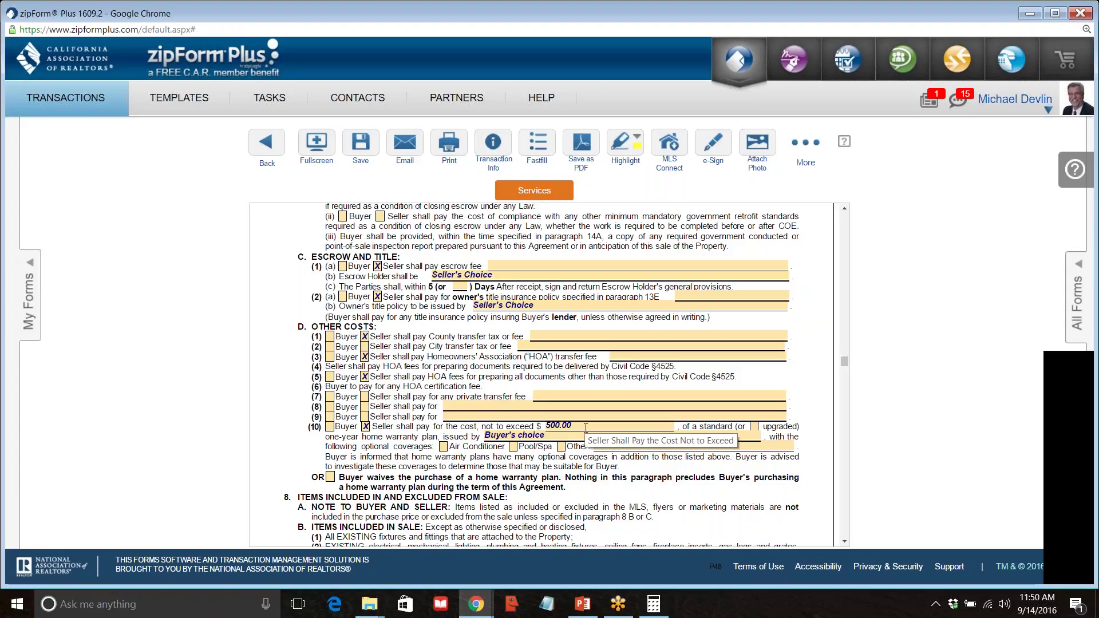
{"action": "left_click", "coordinate": [884, 431]}
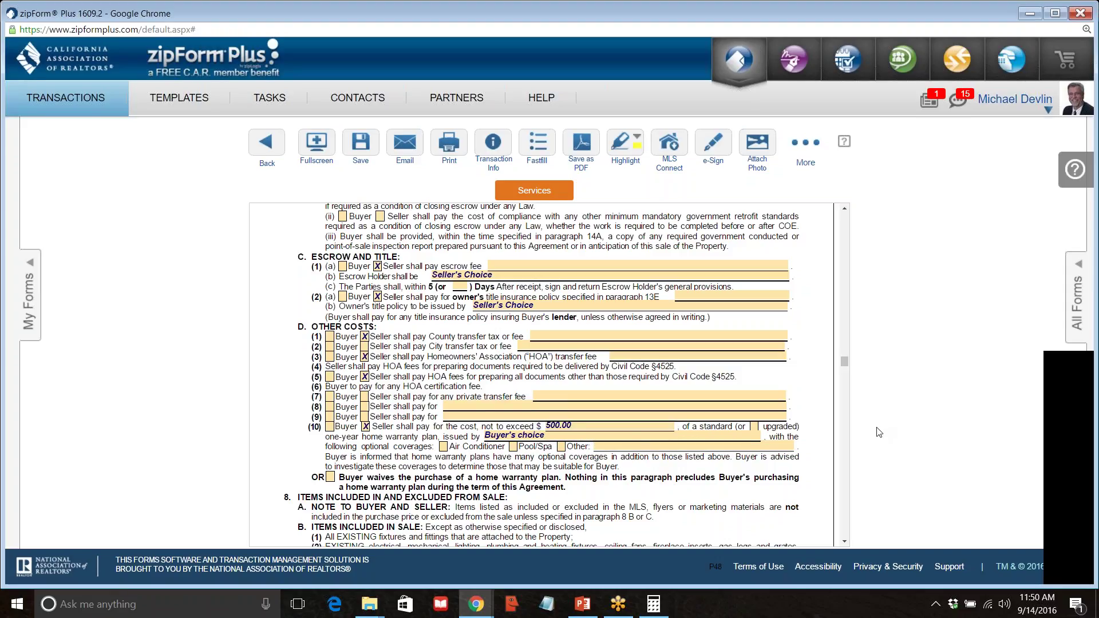
{"action": "left_click", "coordinate": [565, 437]}
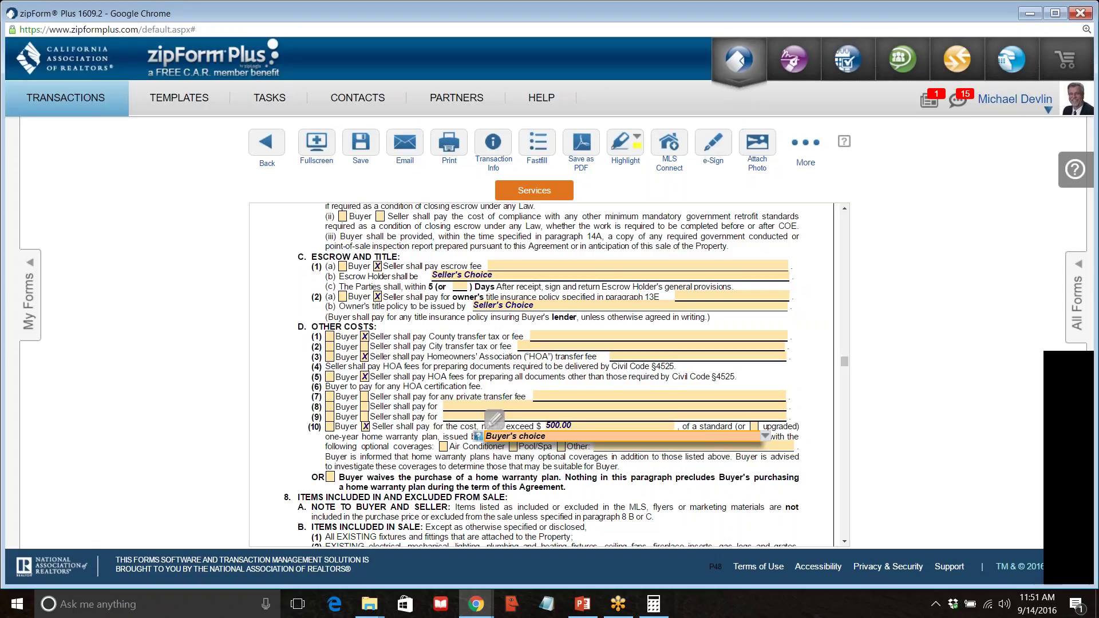
{"action": "left_click", "coordinate": [918, 425]}
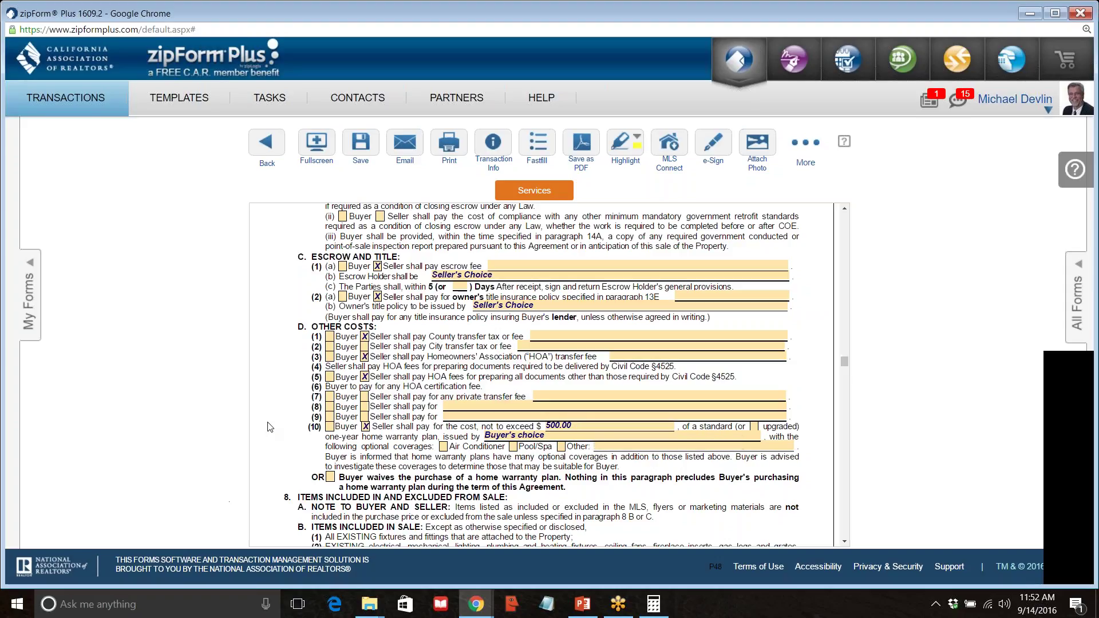
Scroll to page 3, paragraph 8: Items Included in and Excluded from Sale.
{"action": "scroll", "coordinate": [487, 253], "scroll_direction": "down", "scroll_amount": 3}
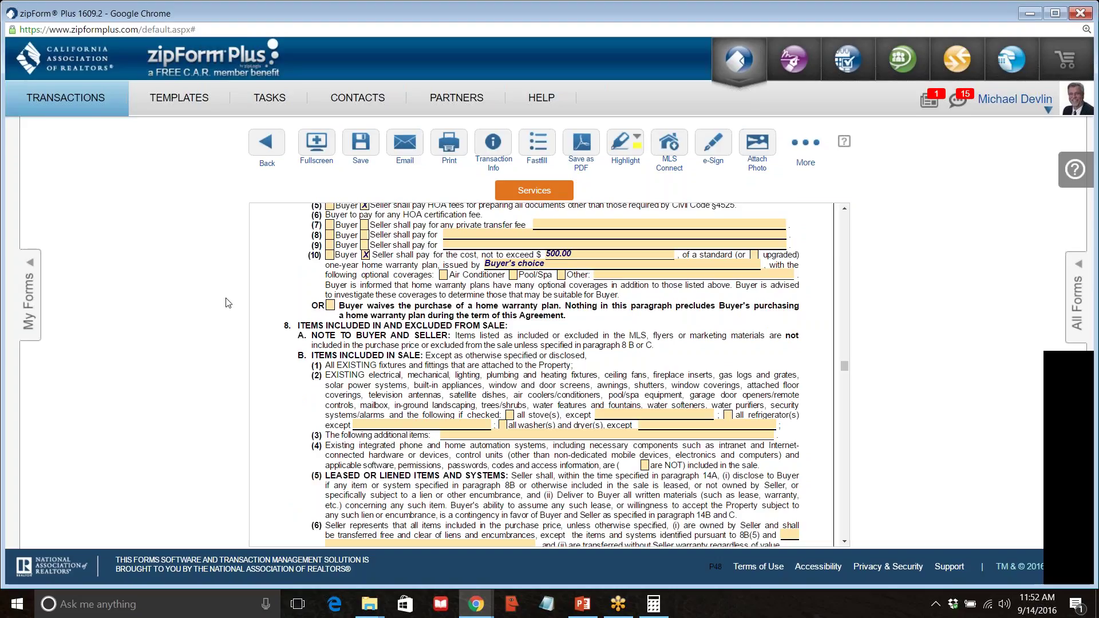
{"action": "scroll", "coordinate": [268, 304], "scroll_direction": "down", "scroll_amount": 1}
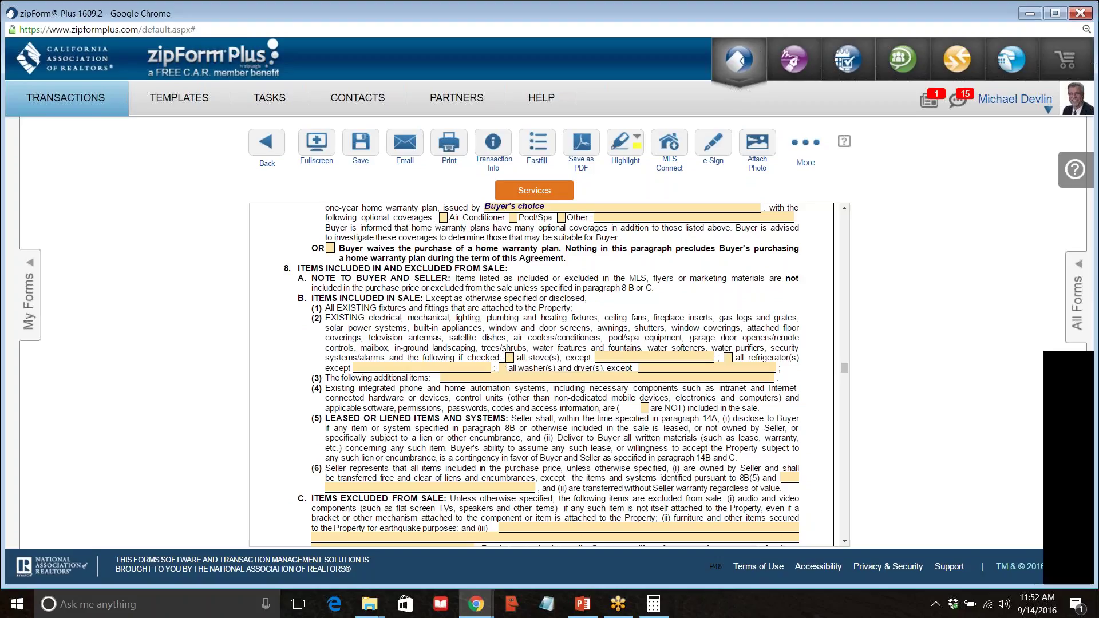
{"action": "scroll", "coordinate": [504, 356], "scroll_direction": "down", "scroll_amount": 6}
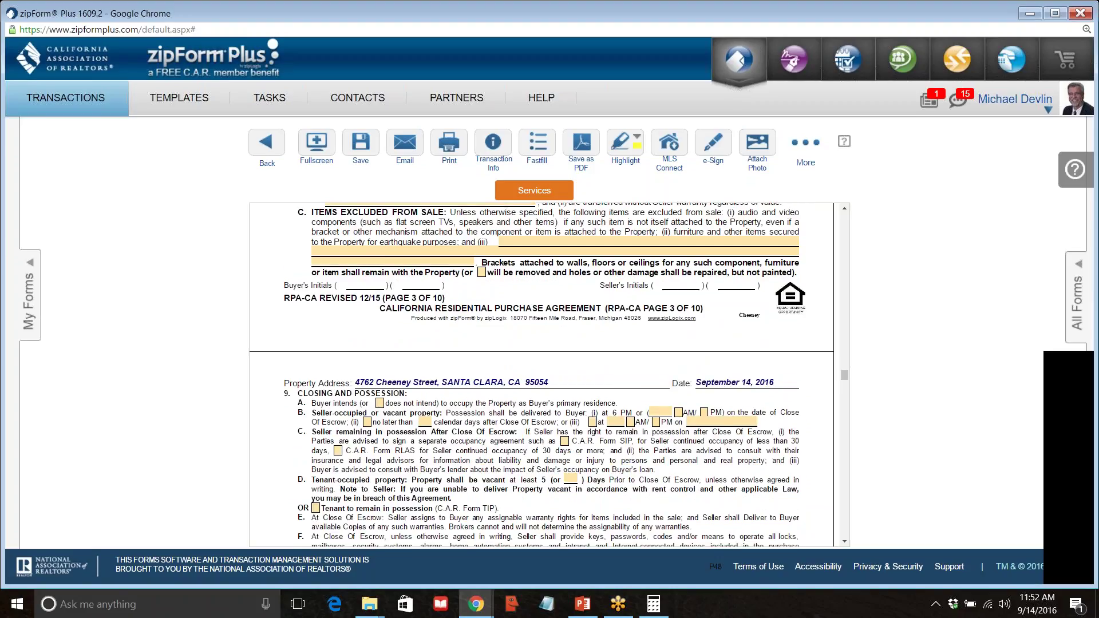
{"action": "scroll", "coordinate": [504, 356], "scroll_direction": "up", "scroll_amount": 5}
{"action": "scroll", "coordinate": [426, 368], "scroll_direction": "up", "scroll_amount": 1}
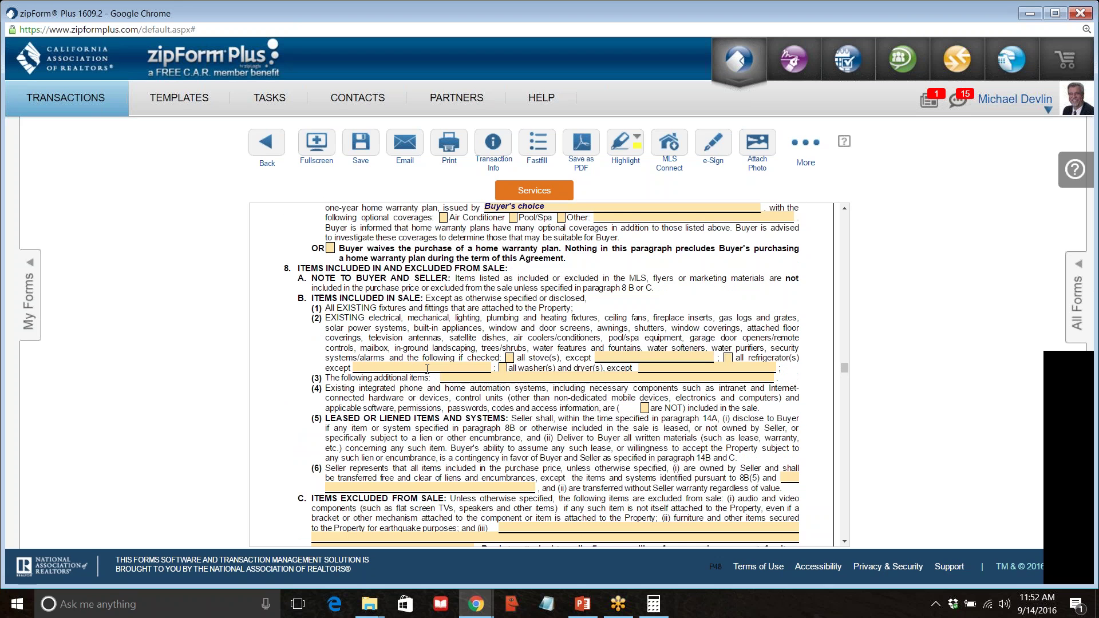
{"action": "scroll", "coordinate": [426, 368], "scroll_direction": "down", "scroll_amount": 4}
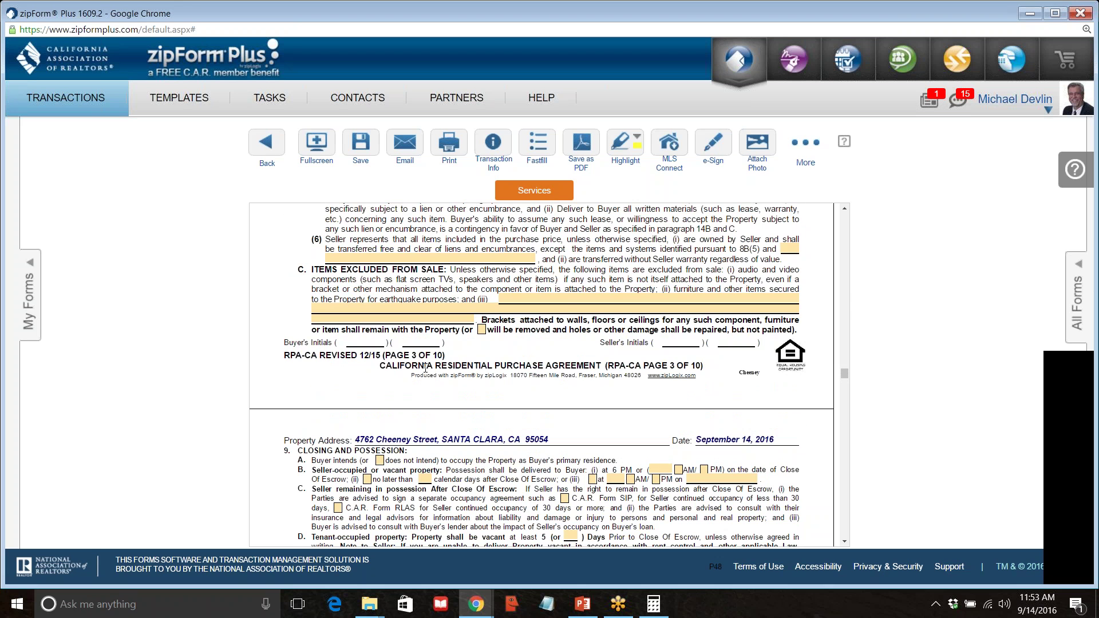
{"action": "scroll", "coordinate": [425, 368], "scroll_direction": "up", "scroll_amount": 3}
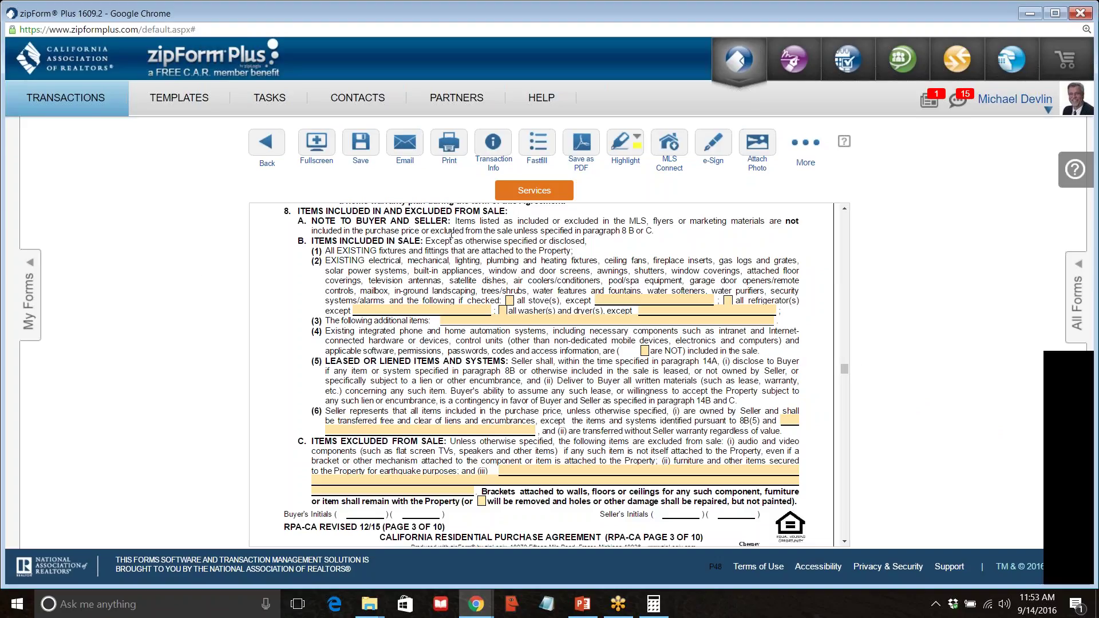
Check all stove(s), all refrigerator(s), and all washer(s) and dryer(s) as included in 8B(2).
{"action": "left_click_drag", "start_coordinate": [453, 221], "coordinate": [649, 230]}
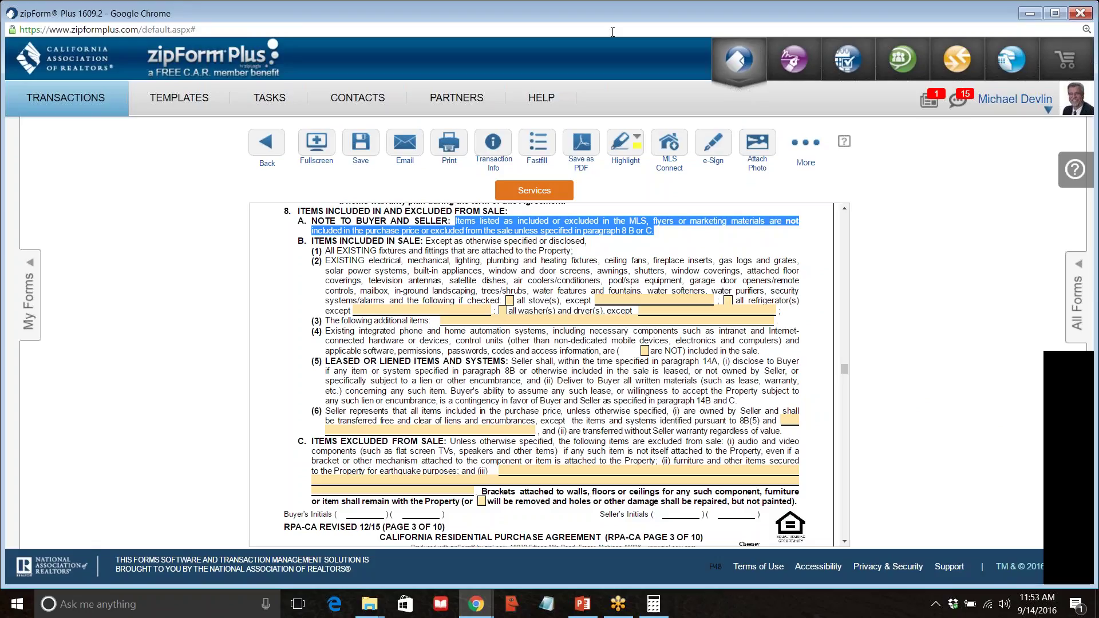
{"action": "left_click", "coordinate": [509, 301]}
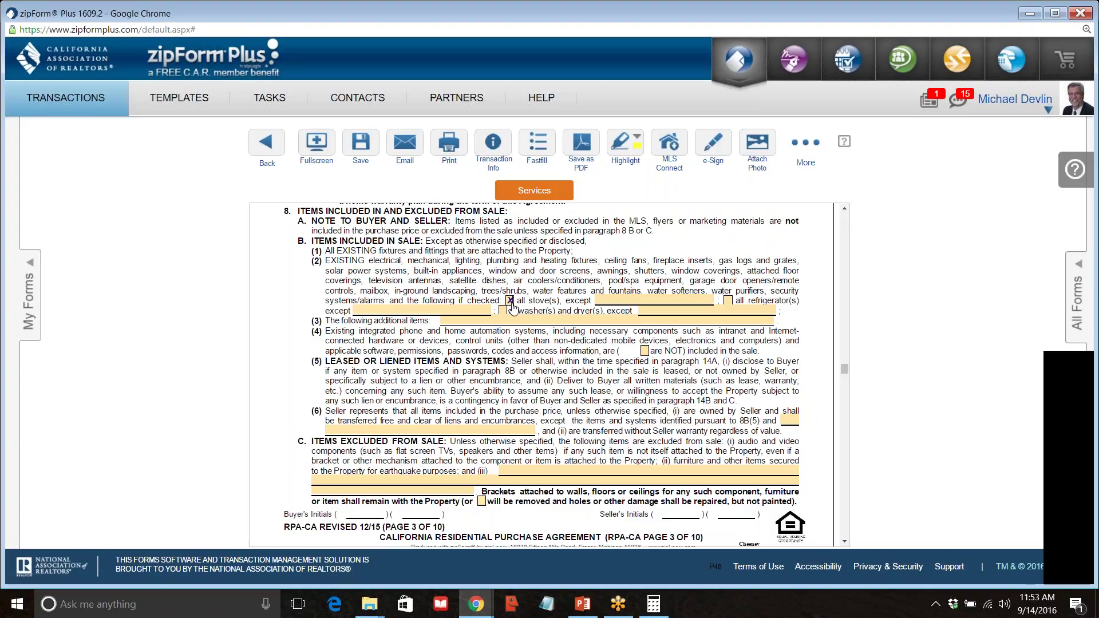
{"action": "left_click", "coordinate": [728, 301]}
{"action": "left_click", "coordinate": [504, 312]}
{"action": "left_click", "coordinate": [399, 312]}
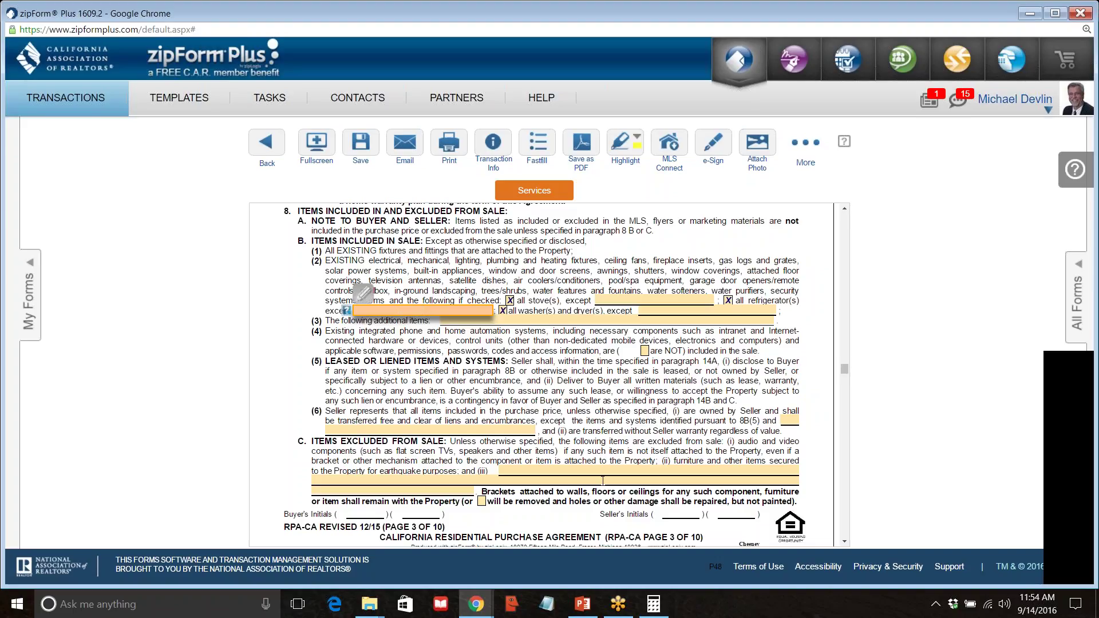
{"action": "left_click", "coordinate": [518, 322]}
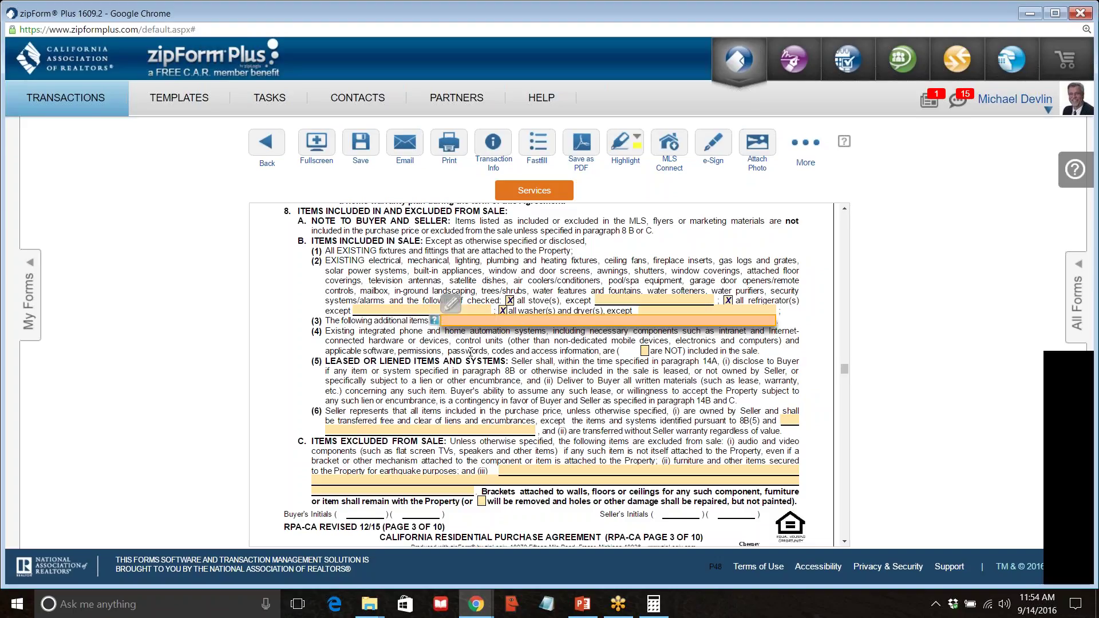
Enter 'All items mentioned in the MLS' as the 8B(3) additional items.
{"action": "type", "text": "All items"}
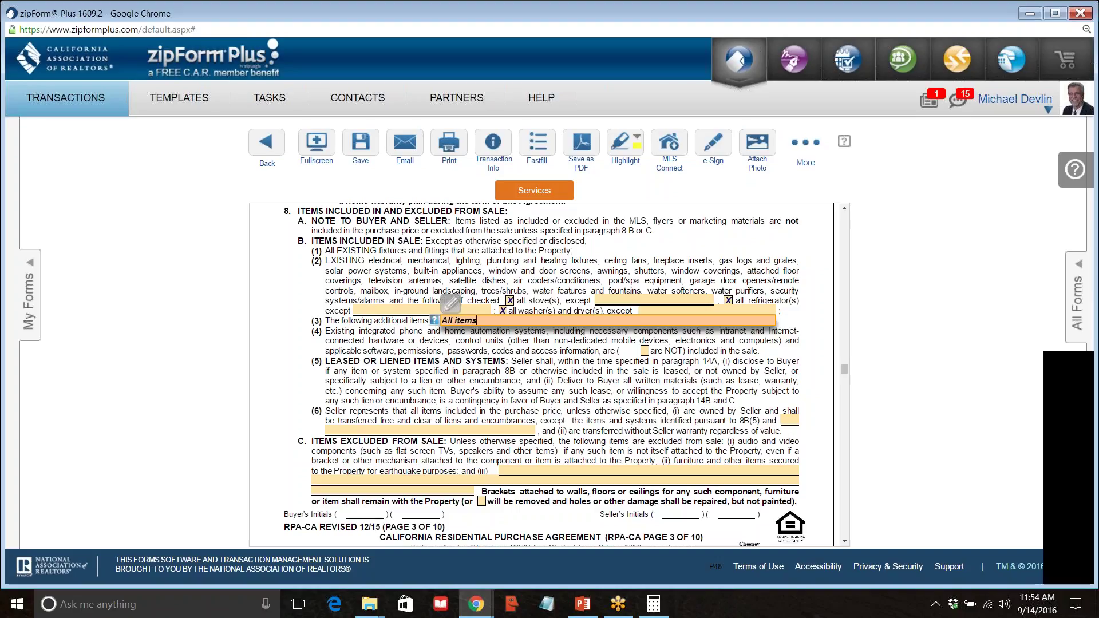
{"action": "type", "text": " mentioned in the "}
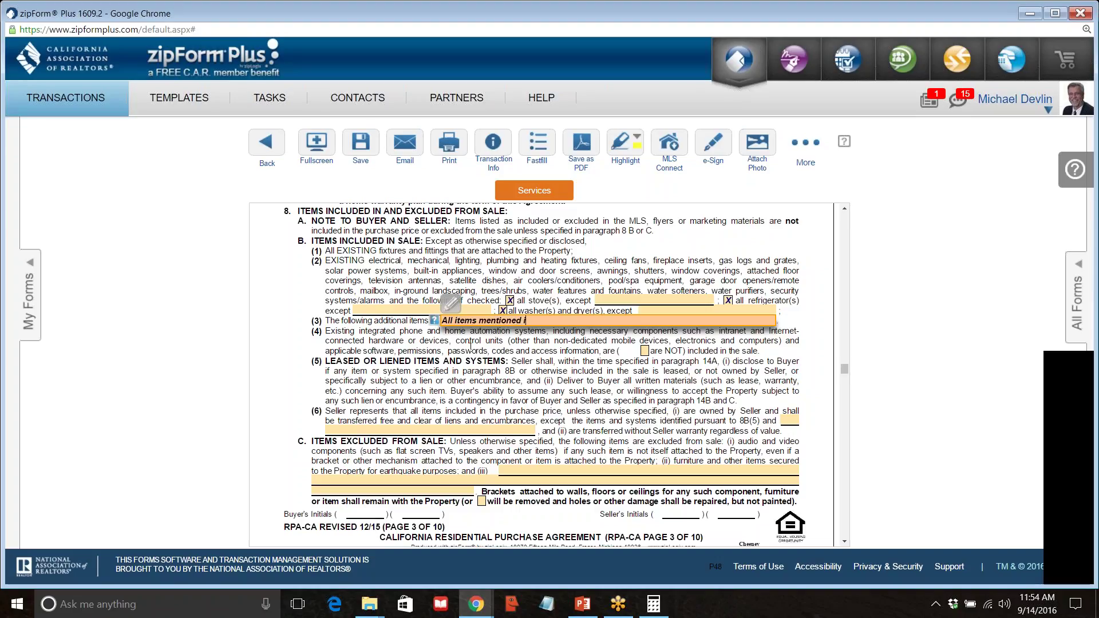
{"action": "type", "text": "MLS"}
{"action": "left_click", "coordinate": [528, 372]}
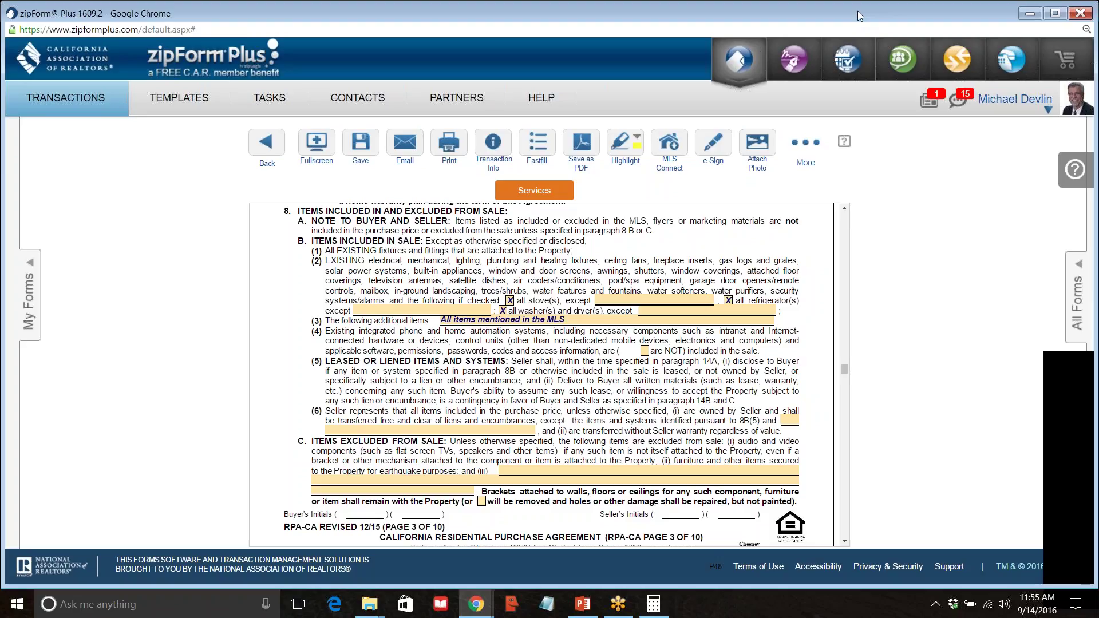
{"action": "left_click", "coordinate": [1087, 30]}
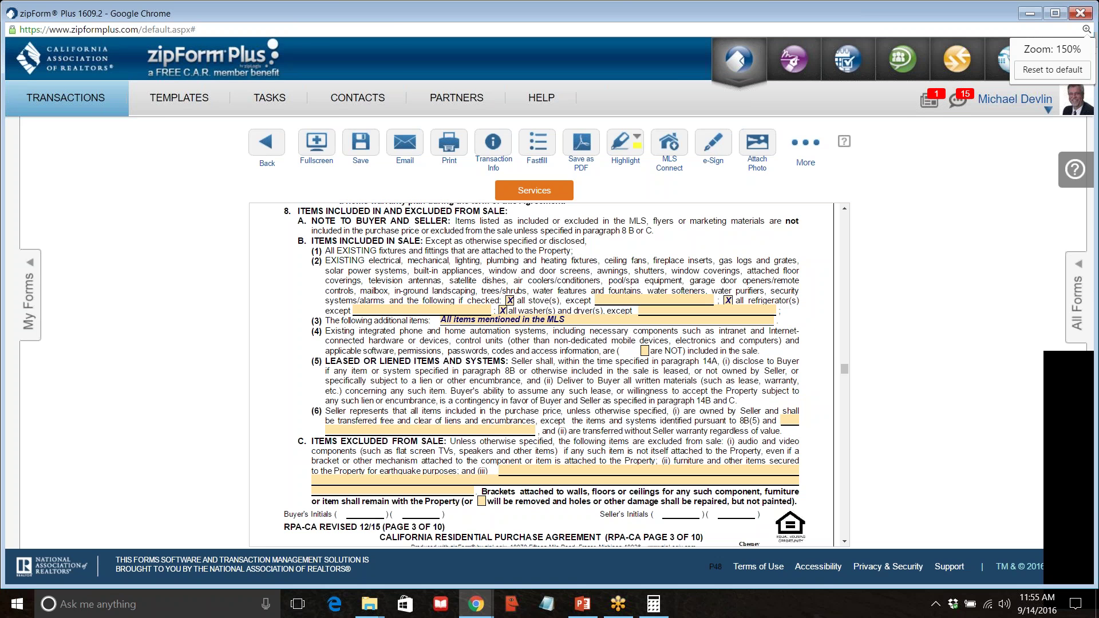
Zoom the form page from 150% to 175% with Ctrl+Plus.
{"action": "key", "text": "ctrl+plus"}
{"action": "key", "text": "ctrl+plus"}
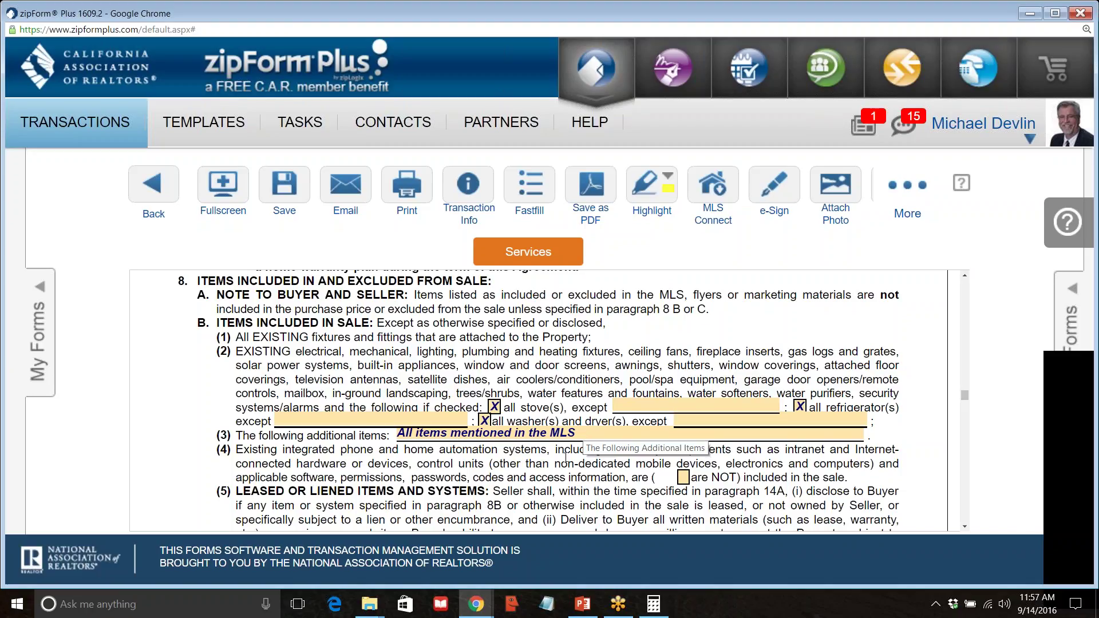
{"action": "scroll", "coordinate": [319, 473], "scroll_direction": "down", "scroll_amount": 1}
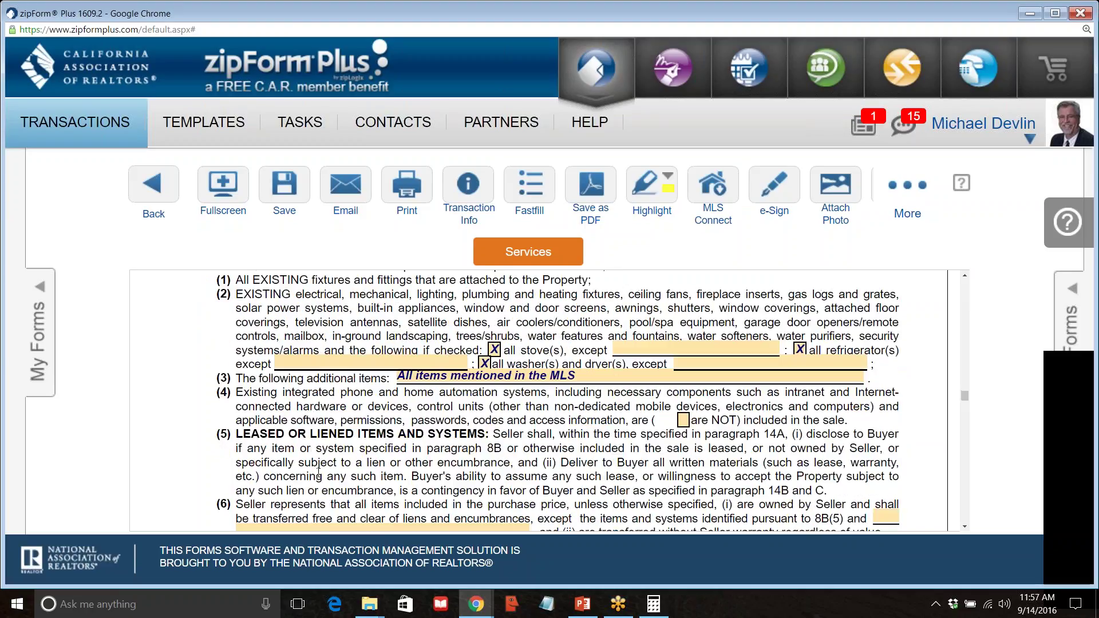
{"action": "scroll", "coordinate": [233, 441], "scroll_direction": "up", "scroll_amount": 1}
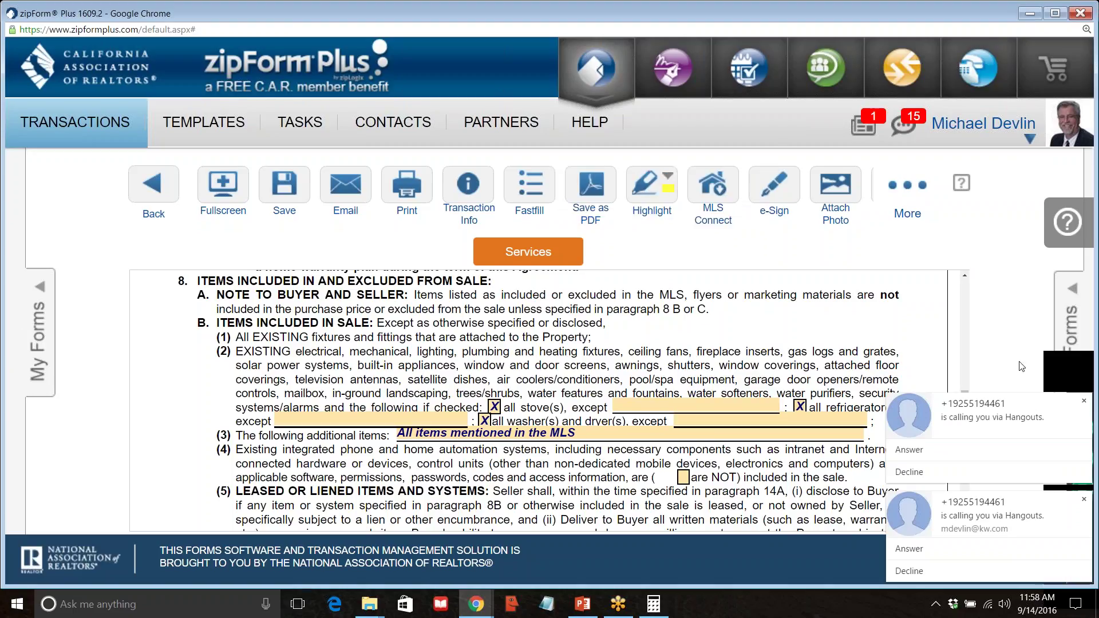
{"action": "left_click", "coordinate": [1084, 401]}
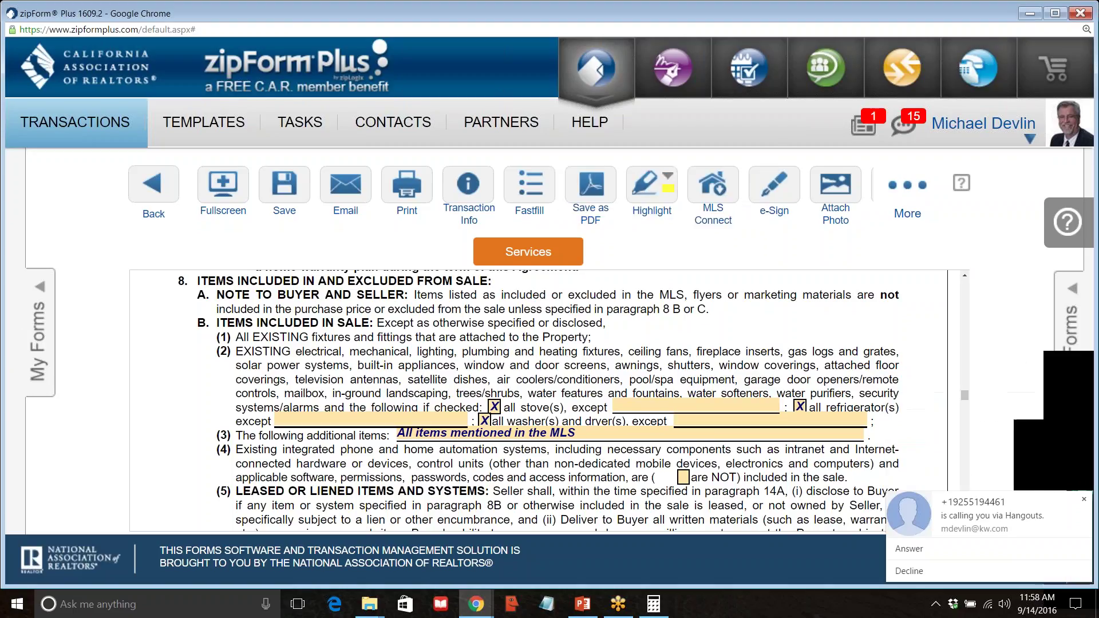
{"action": "left_click", "coordinate": [1084, 499]}
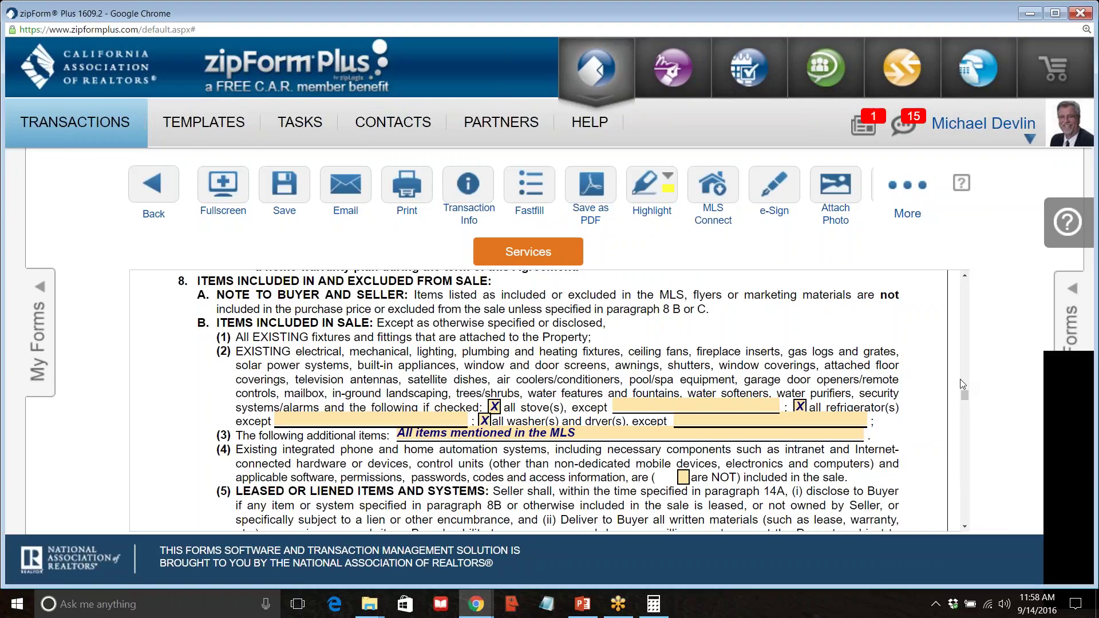
{"action": "scroll", "coordinate": [938, 400], "scroll_direction": "down", "scroll_amount": 2}
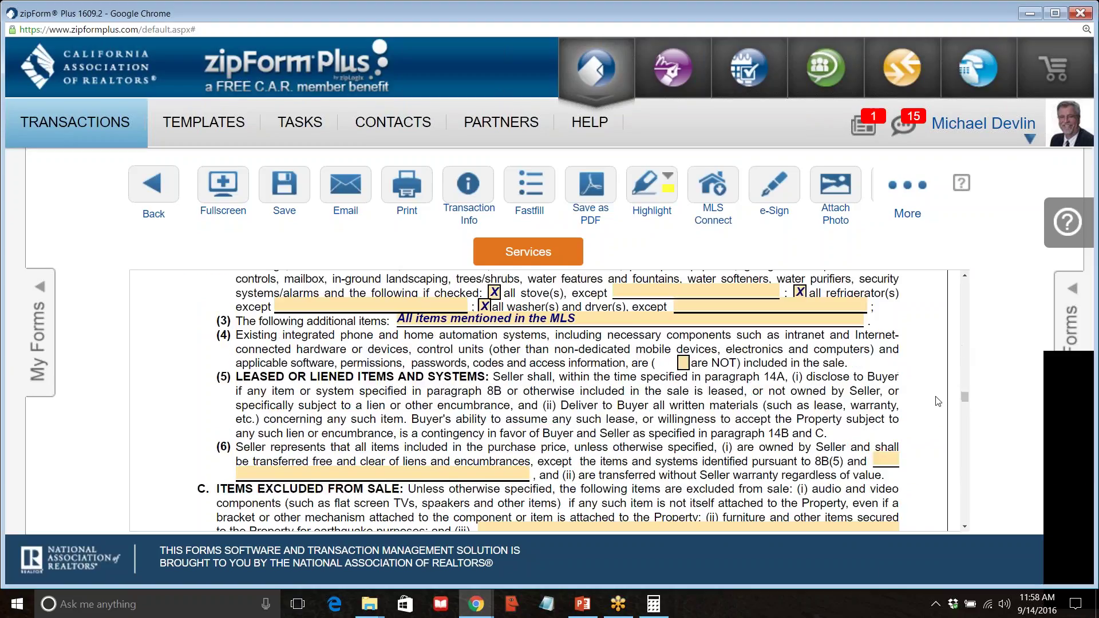
{"action": "scroll", "coordinate": [938, 401], "scroll_direction": "down", "scroll_amount": 2}
{"action": "scroll", "coordinate": [937, 400], "scroll_direction": "up", "scroll_amount": 3}
{"action": "scroll", "coordinate": [937, 399], "scroll_direction": "down", "scroll_amount": 1}
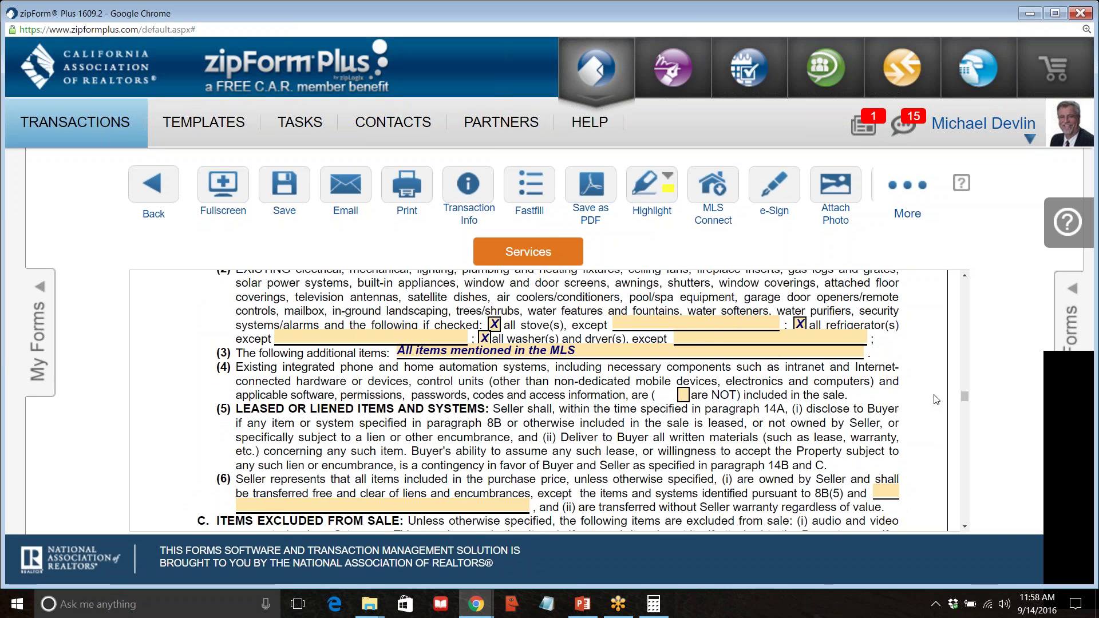
{"action": "scroll", "coordinate": [937, 399], "scroll_direction": "down", "scroll_amount": 2}
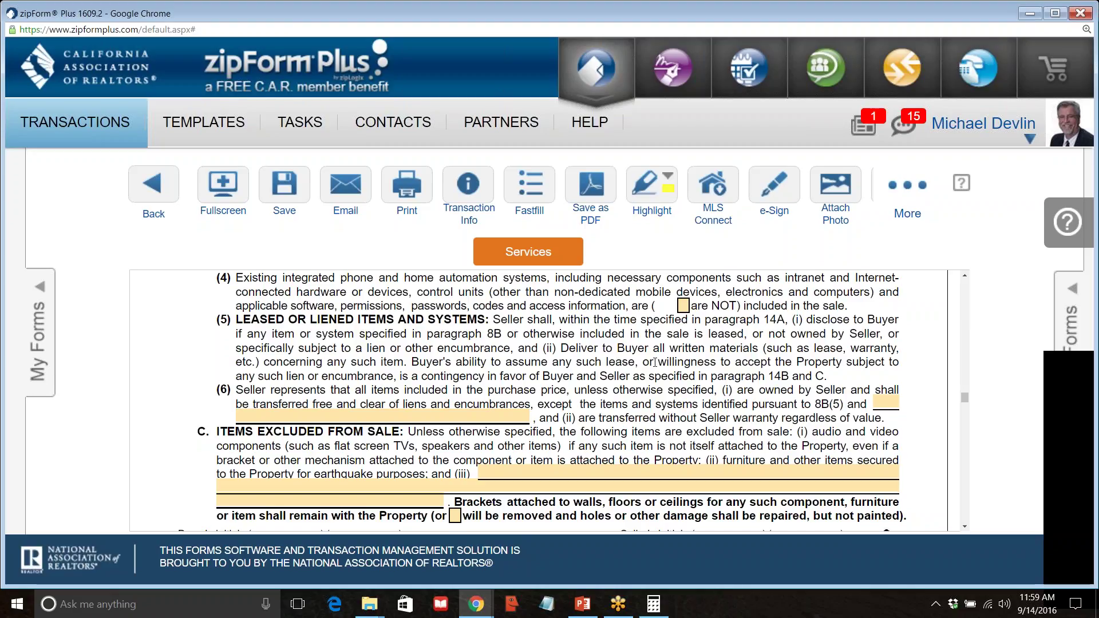
{"action": "left_click_drag", "start_coordinate": [410, 364], "coordinate": [827, 374]}
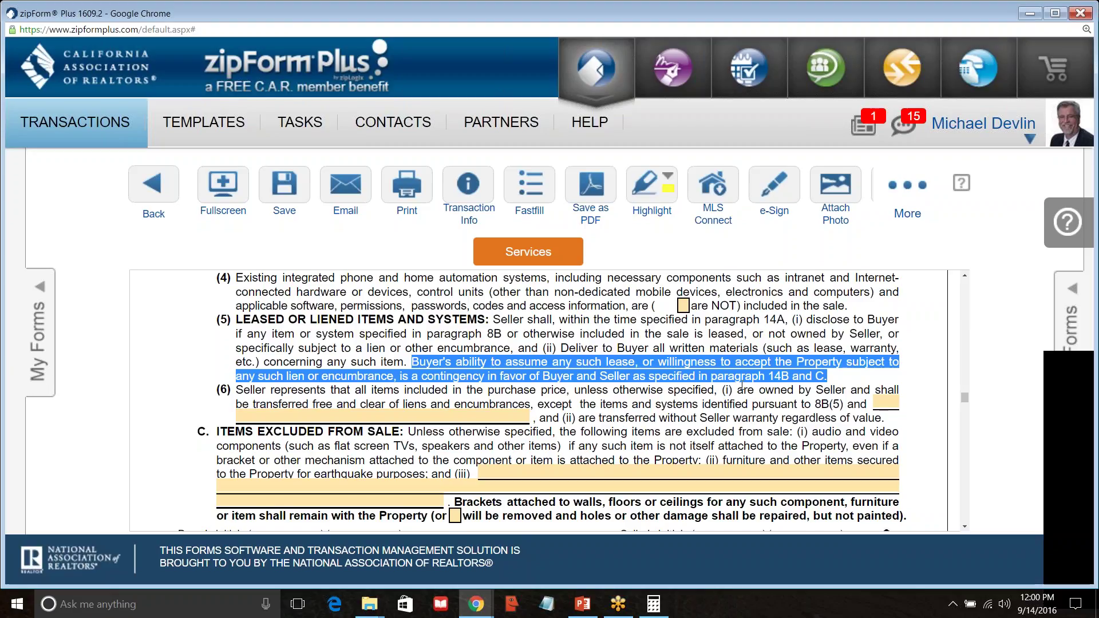
{"action": "scroll", "coordinate": [743, 380], "scroll_direction": "down", "scroll_amount": 2}
{"action": "scroll", "coordinate": [716, 379], "scroll_direction": "up", "scroll_amount": 3}
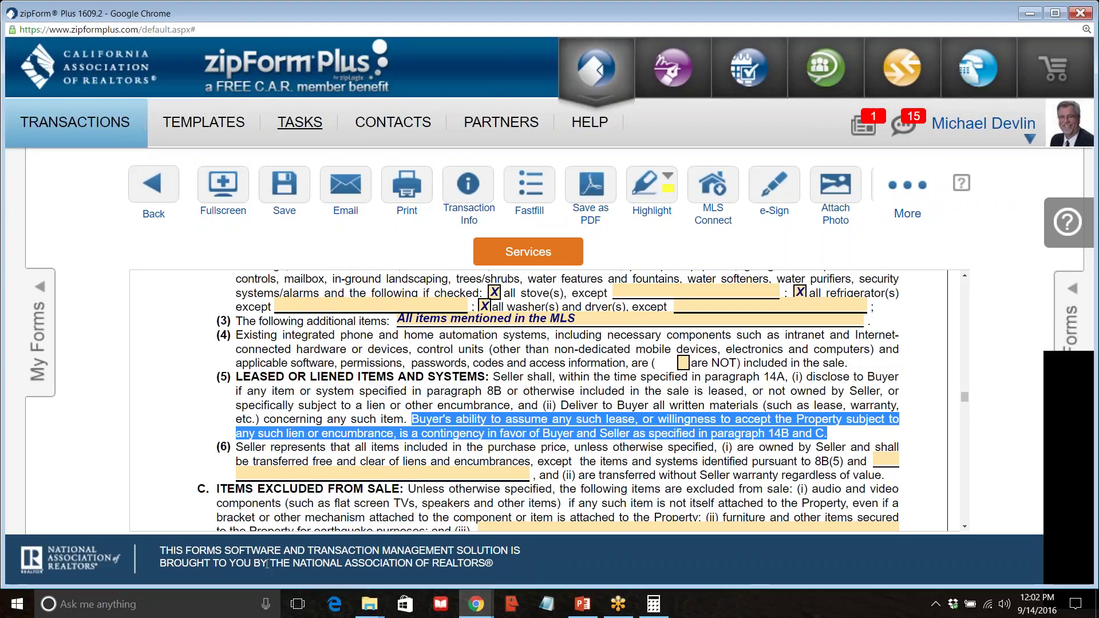
{"action": "scroll", "coordinate": [444, 444], "scroll_direction": "down", "scroll_amount": 2}
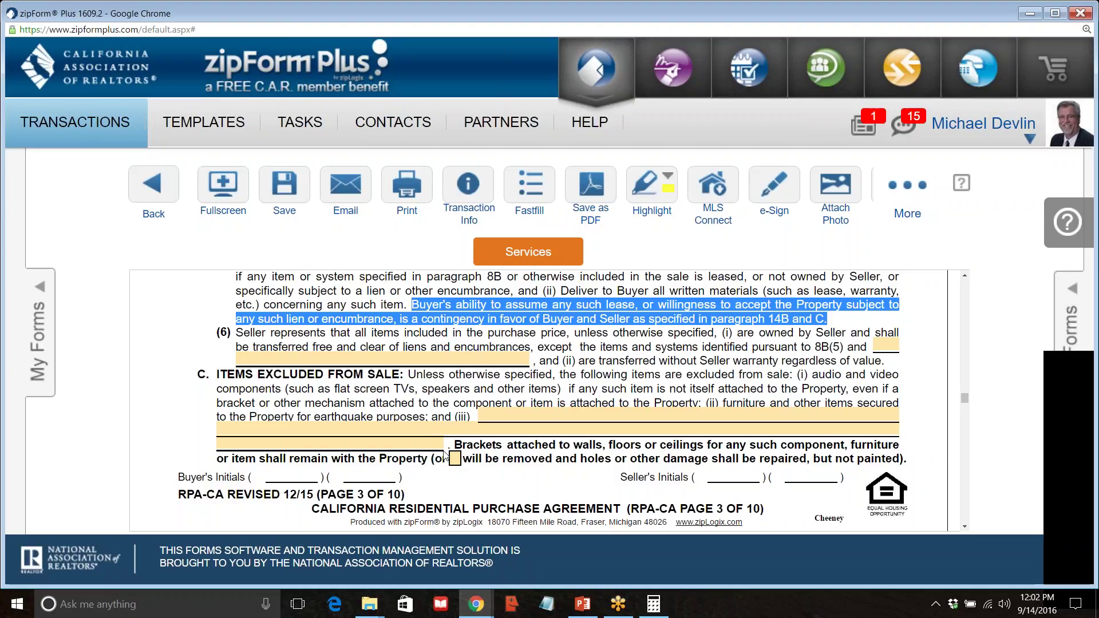
Put an X in the 8C checkbox so wall brackets are removed and holes repaired.
{"action": "left_click_drag", "start_coordinate": [458, 445], "coordinate": [432, 458]}
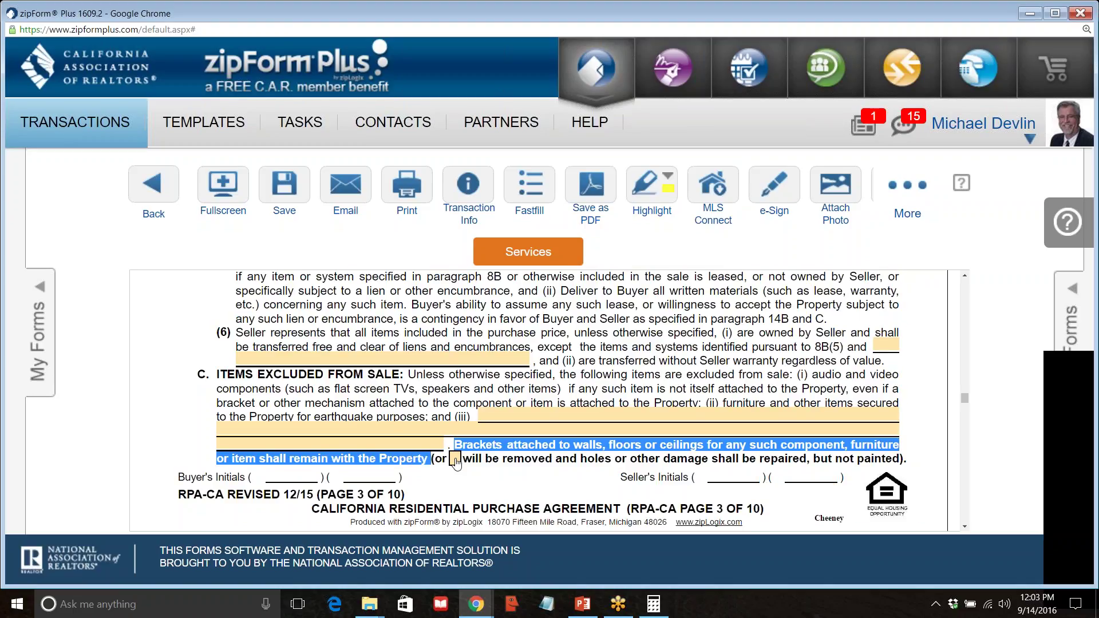
{"action": "left_click", "coordinate": [455, 460]}
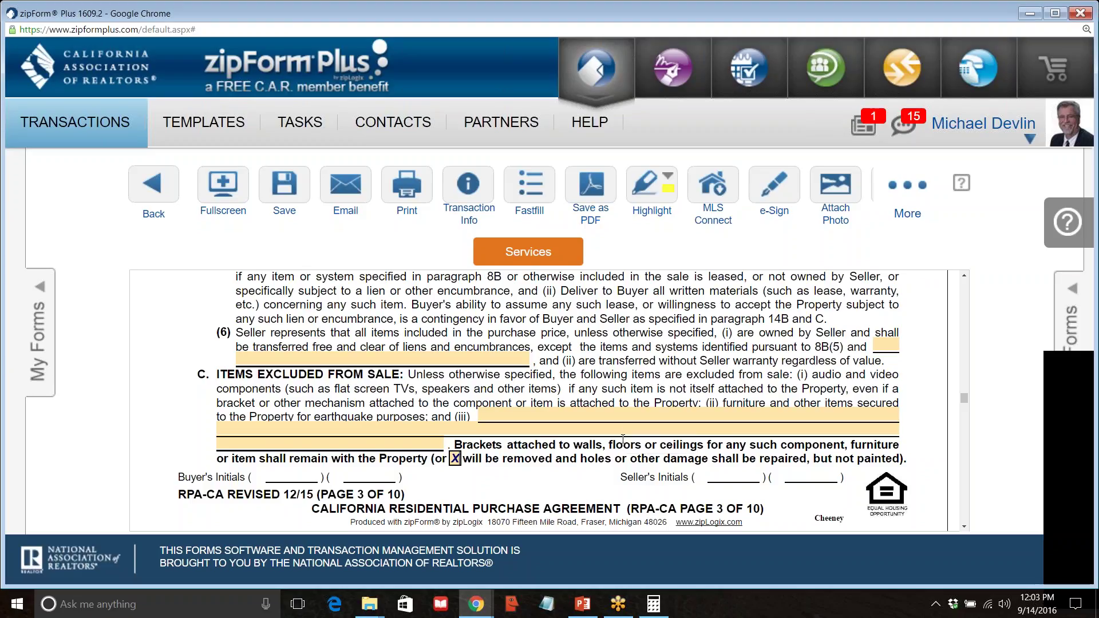
{"action": "scroll", "coordinate": [507, 468], "scroll_direction": "down", "scroll_amount": 2}
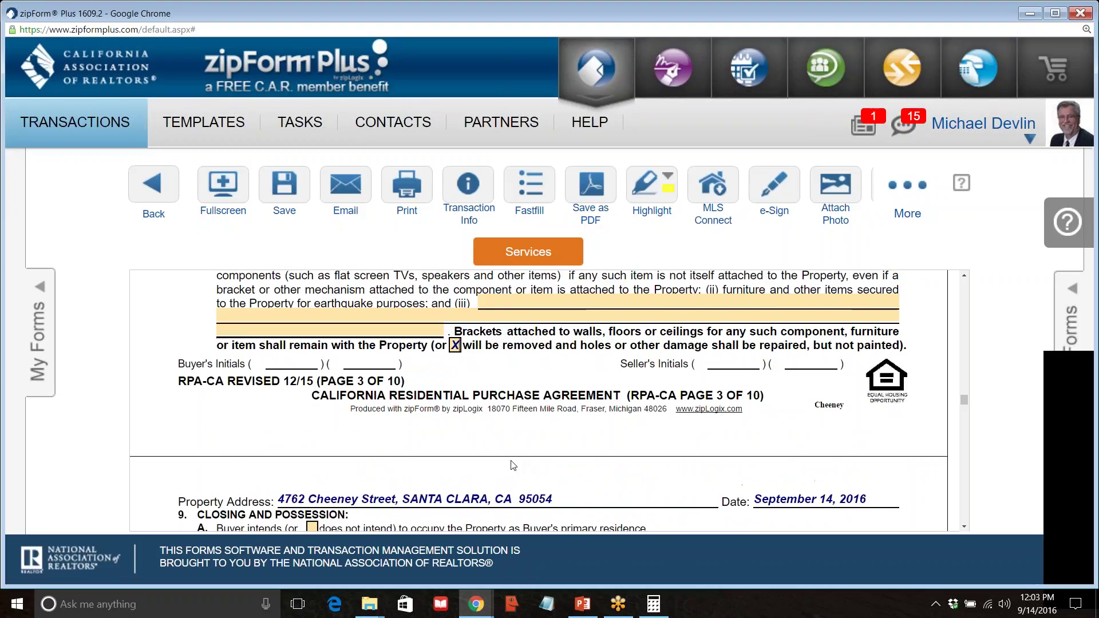
{"action": "scroll", "coordinate": [507, 468], "scroll_direction": "up", "scroll_amount": 4}
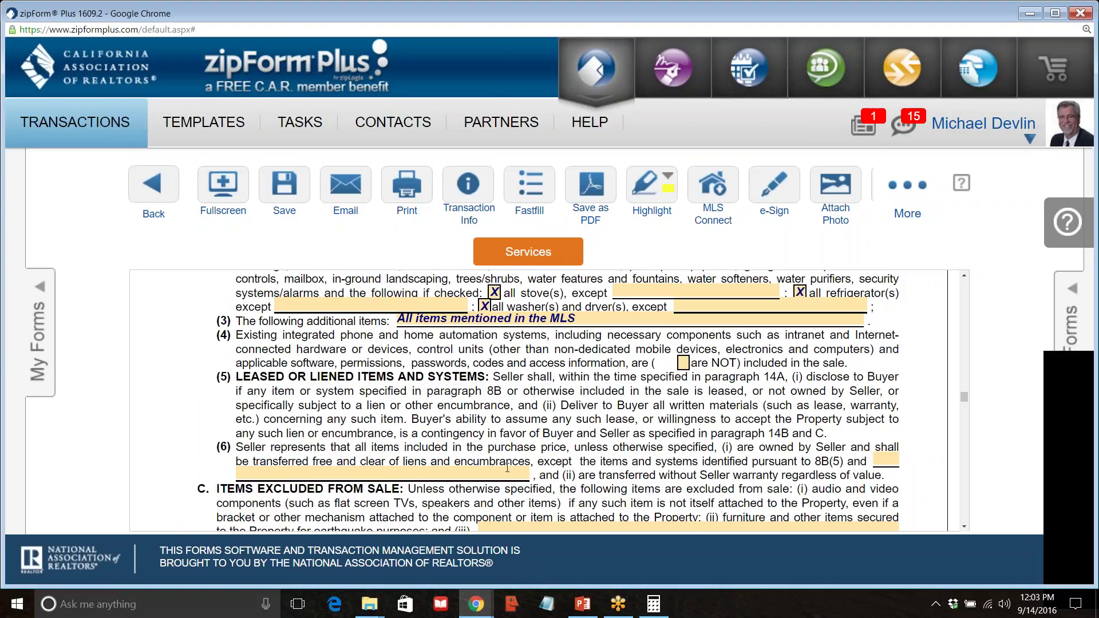